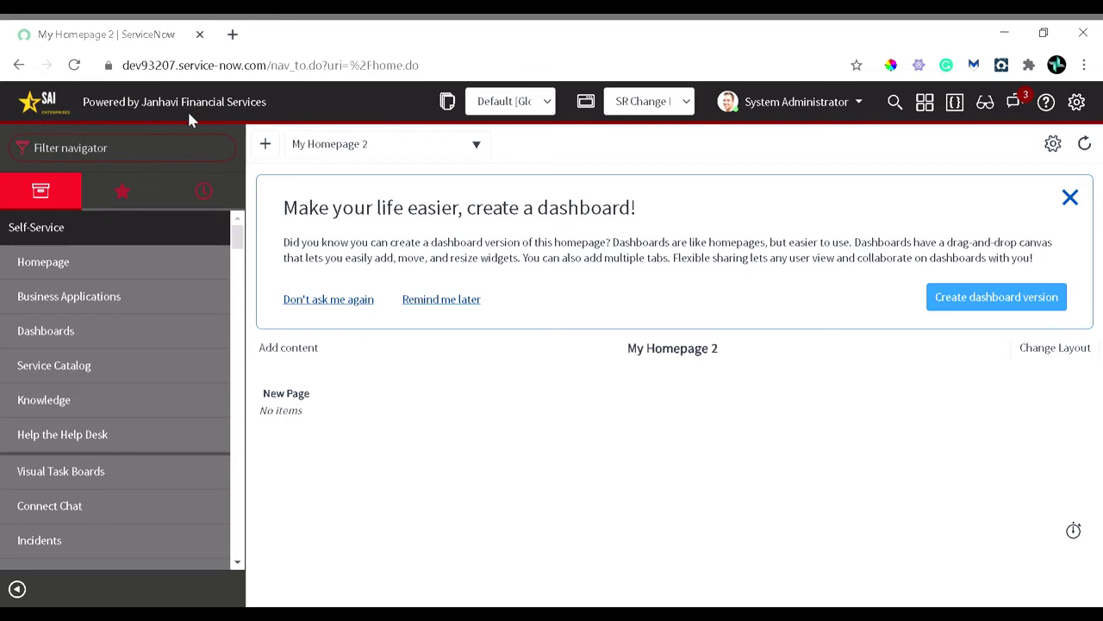
Step: Find the System Definition business rules in the navigator and open their list, also in a second browser tab
type("b")
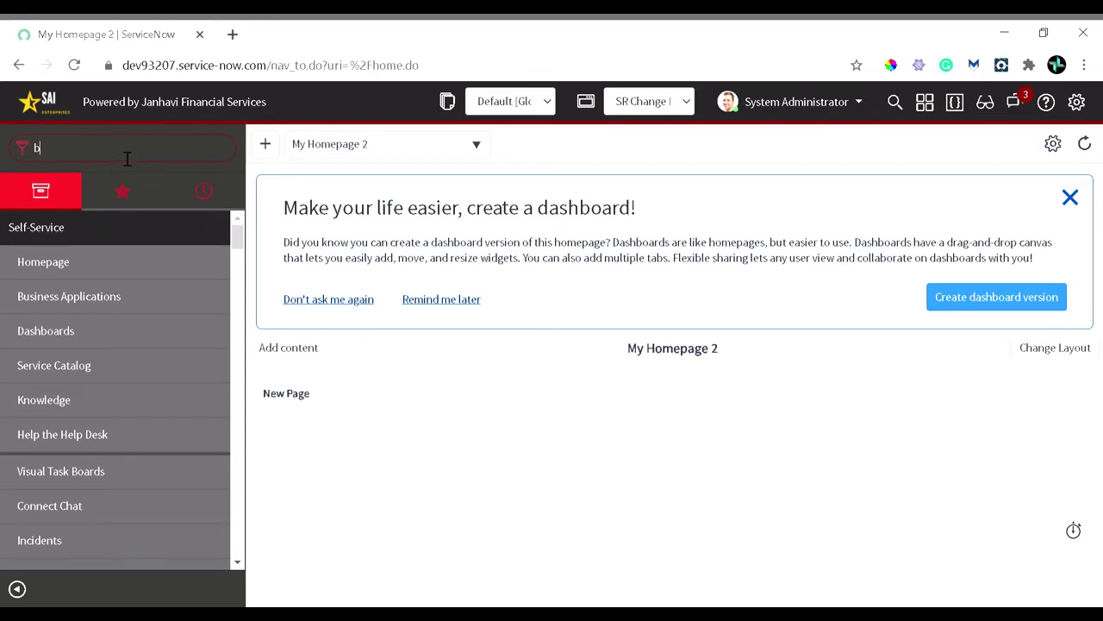
type("usiness rul")
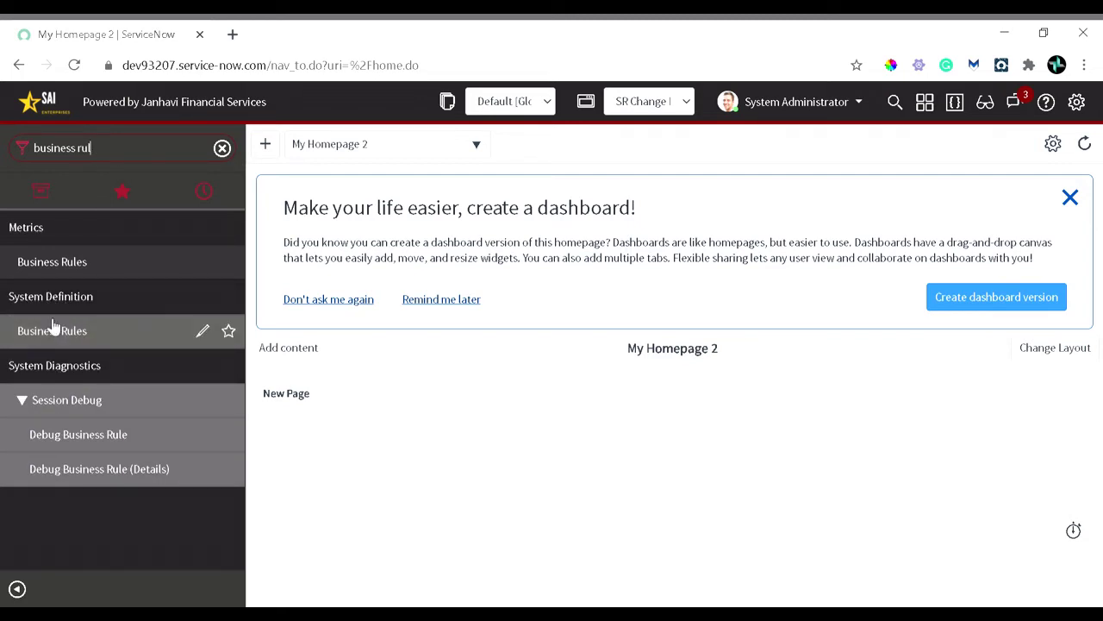
left_click(81, 337)
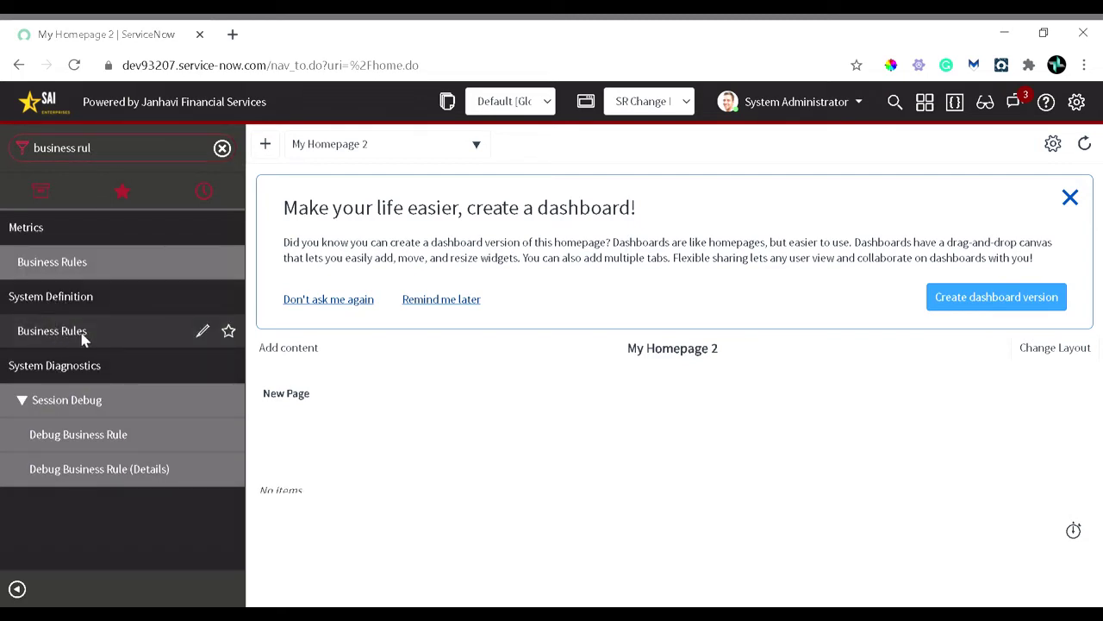
left_click(103, 335)
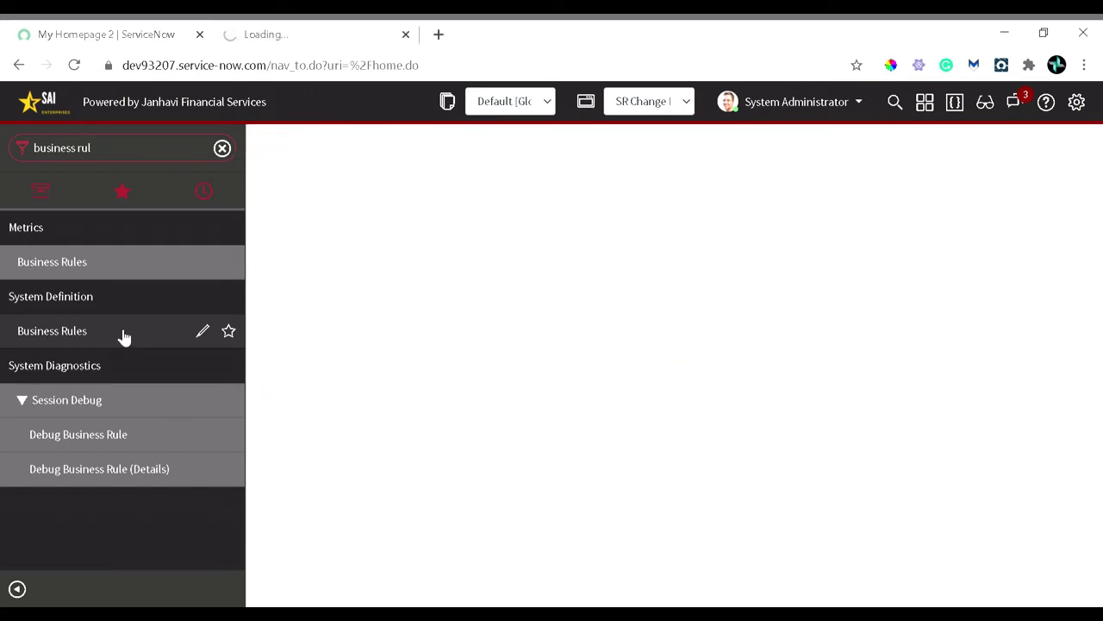
left_click(281, 38)
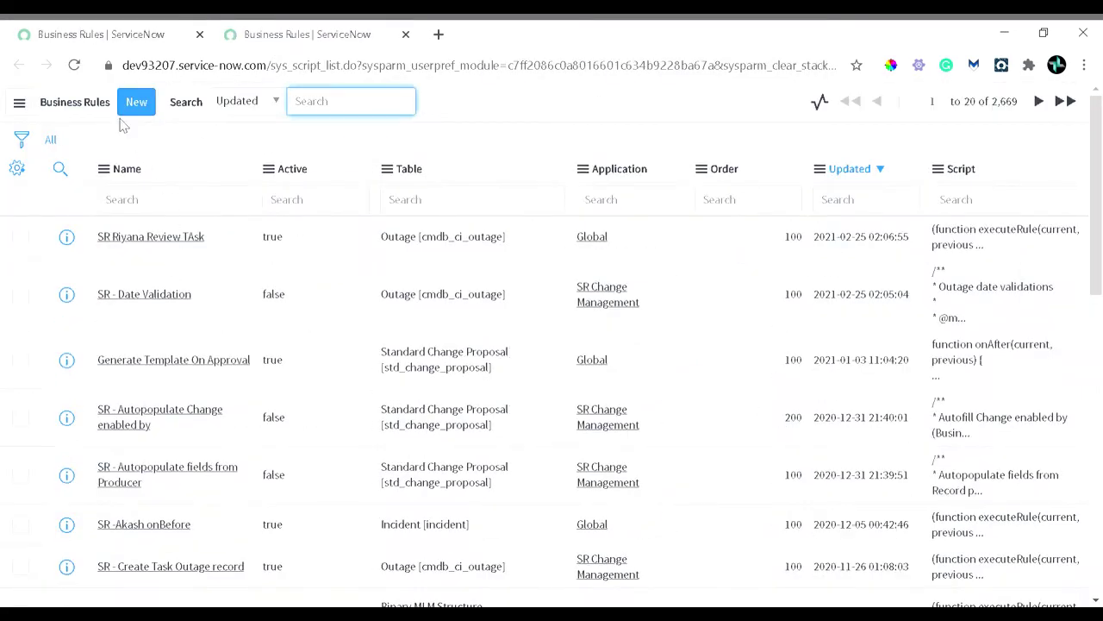
left_click(102, 40)
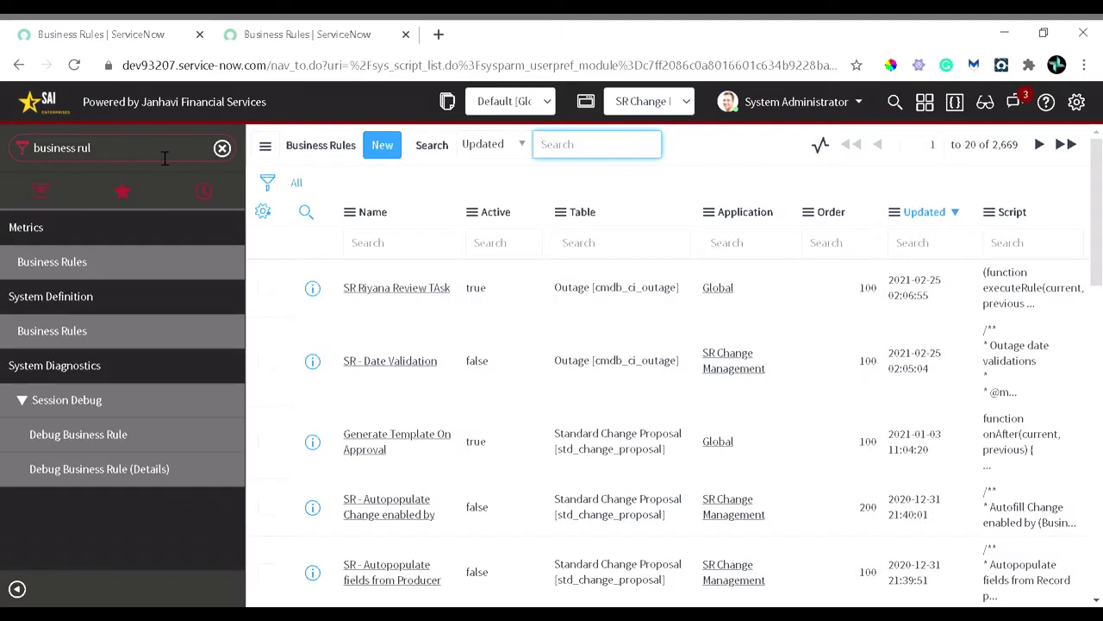
Step: Open the Incident table's record list by entering incident.list in the navigator filter
left_click(221, 148)
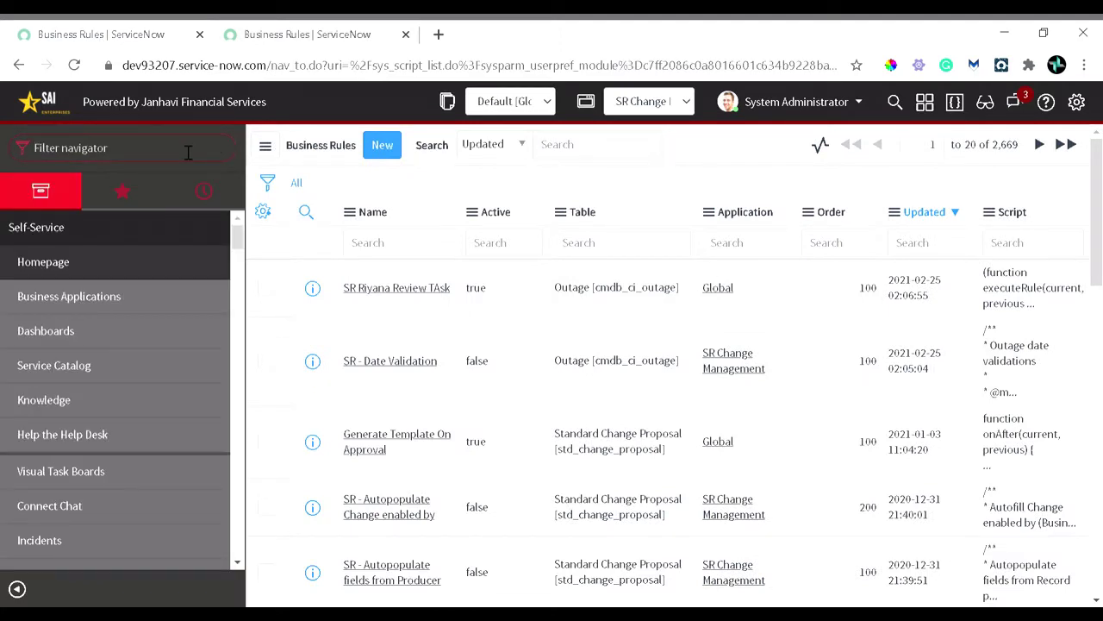
type("incident")
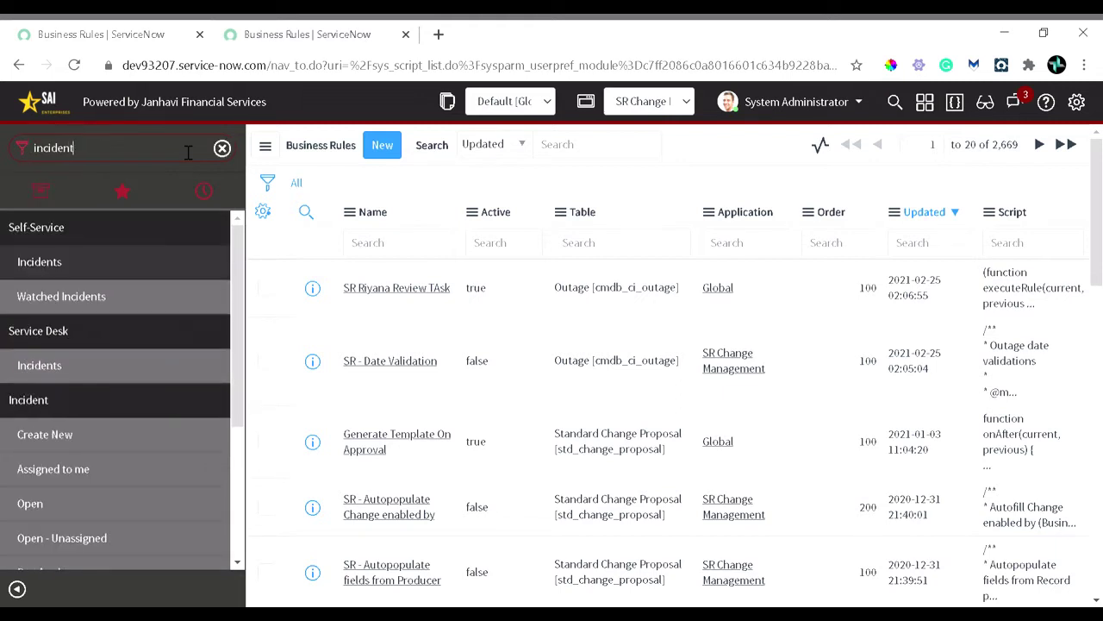
type(".list")
key("Return")
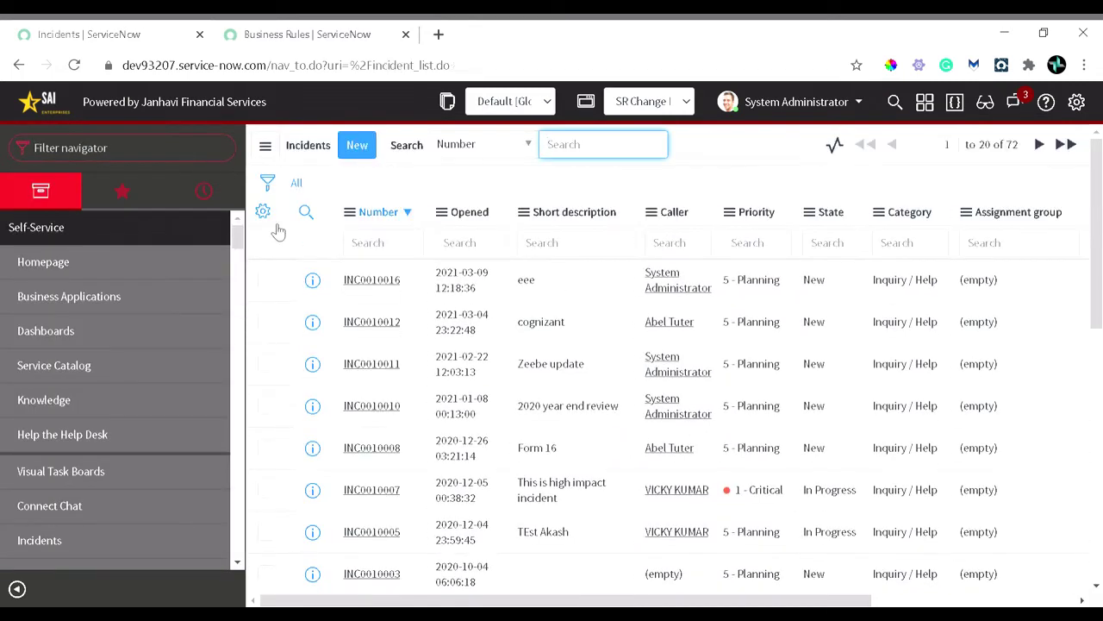
Step: Open the business rules configured for the Incident table from the incident list
right_click(365, 220)
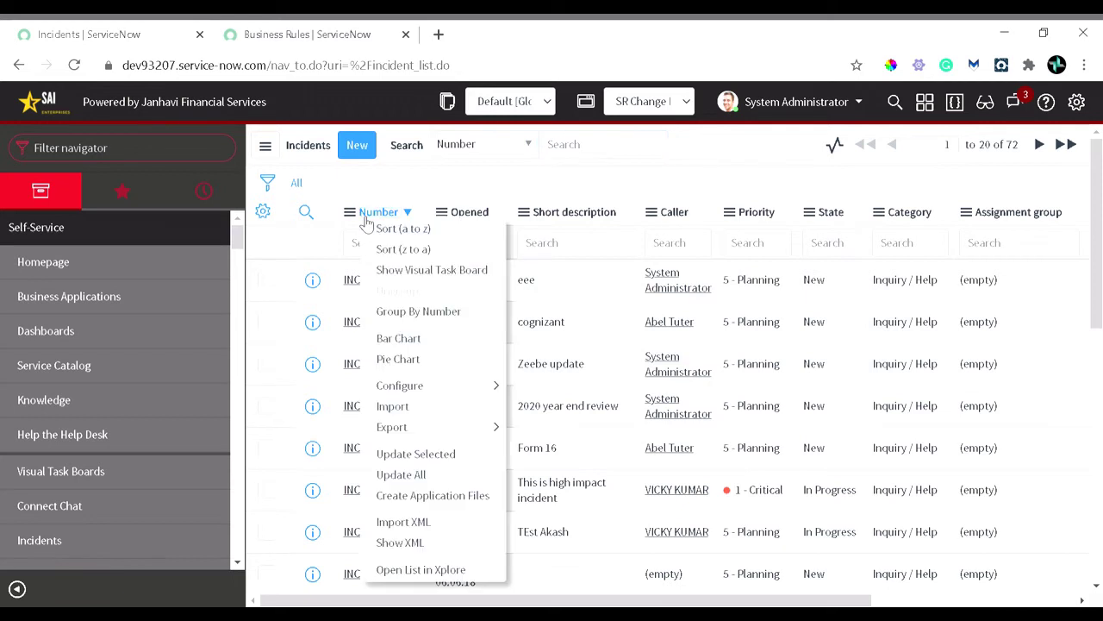
mouse_move(403, 385)
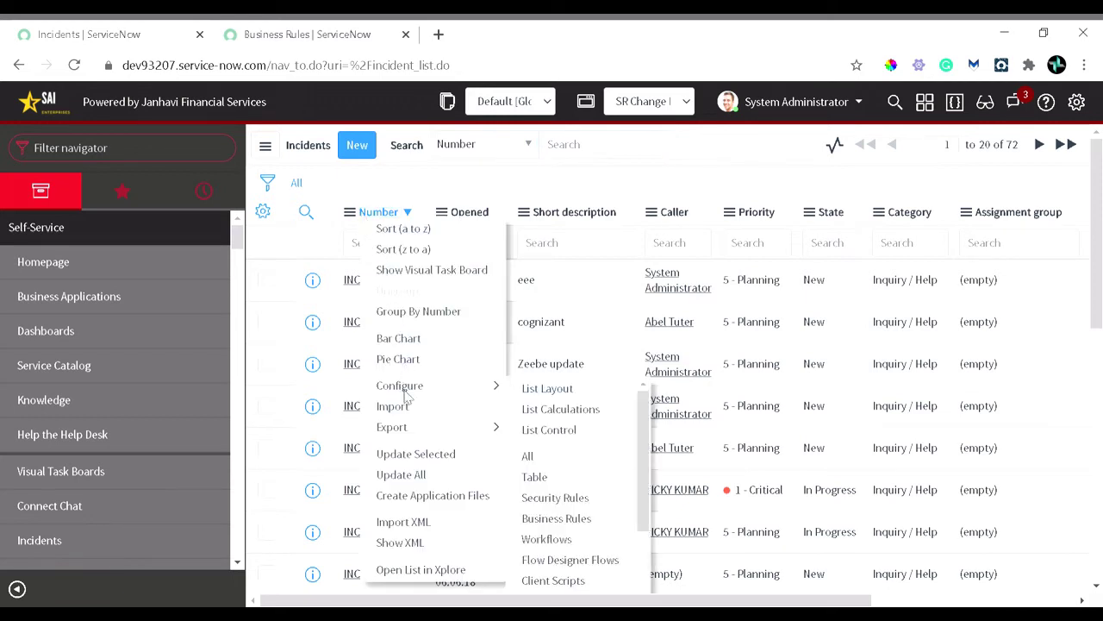
left_click(556, 518)
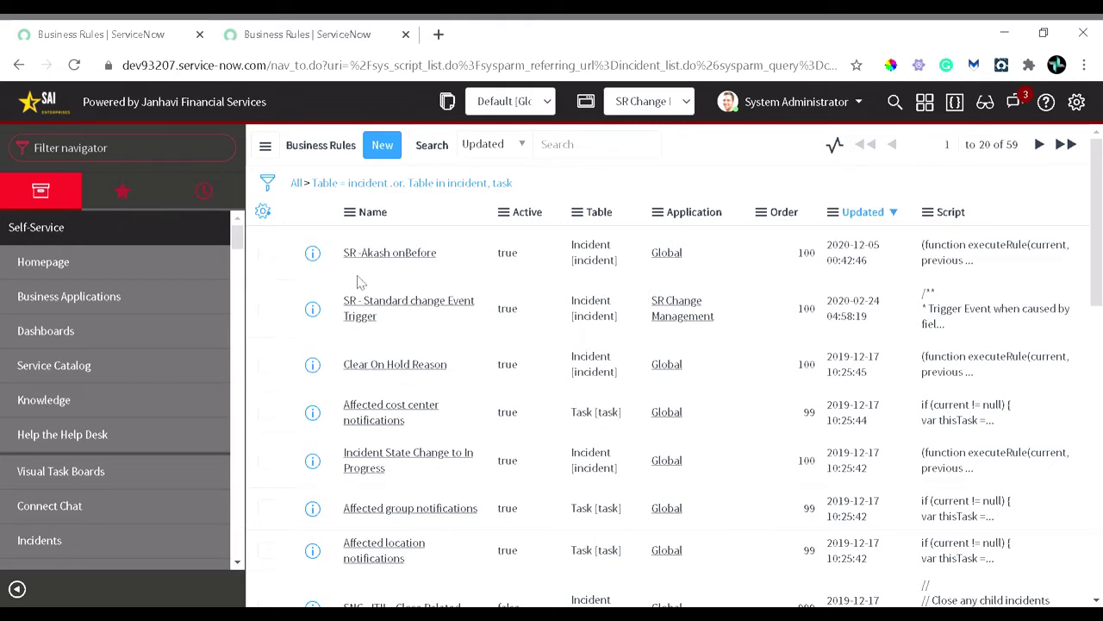
Step: Create a new business rule on the Incident table and name it Display BR
left_click(389, 147)
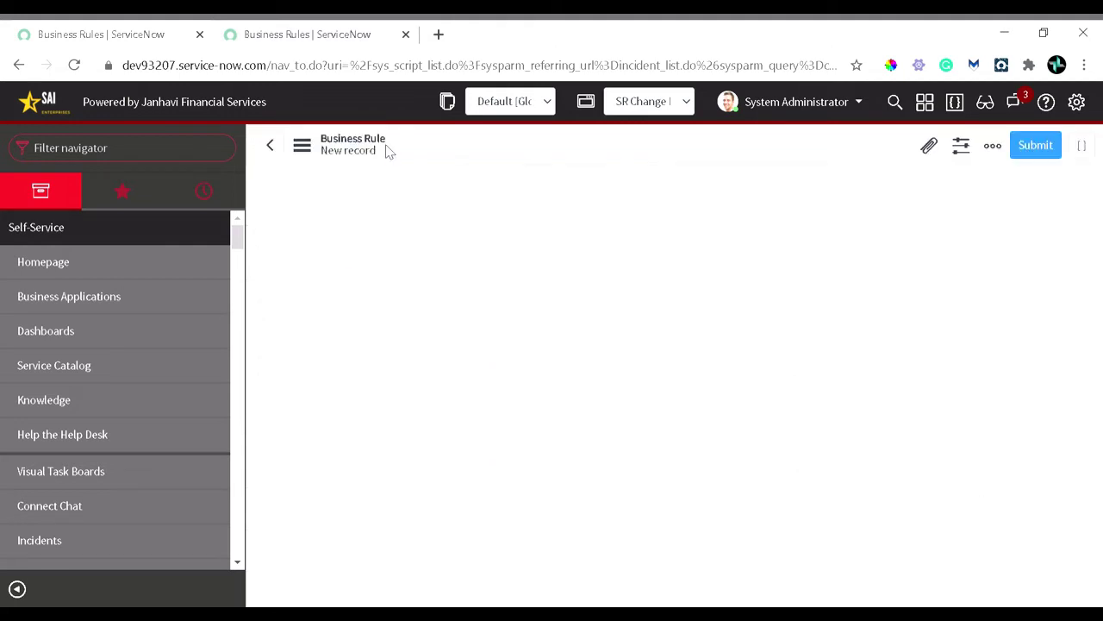
left_click(424, 226)
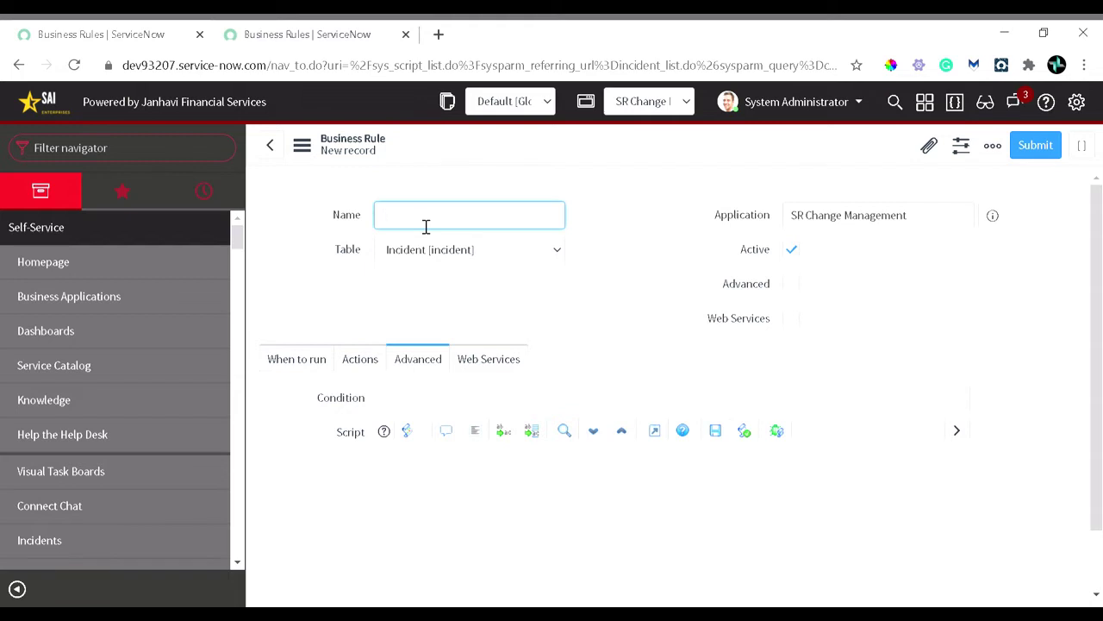
type("Display ")
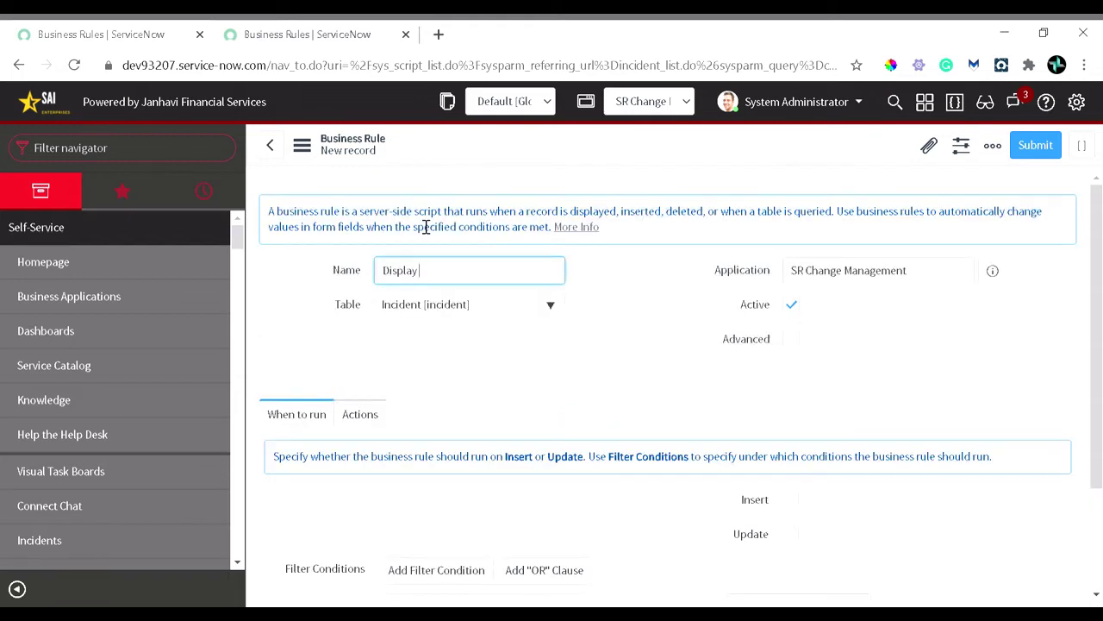
type("Bis")
key("BackSpace")
key("BackSpace")
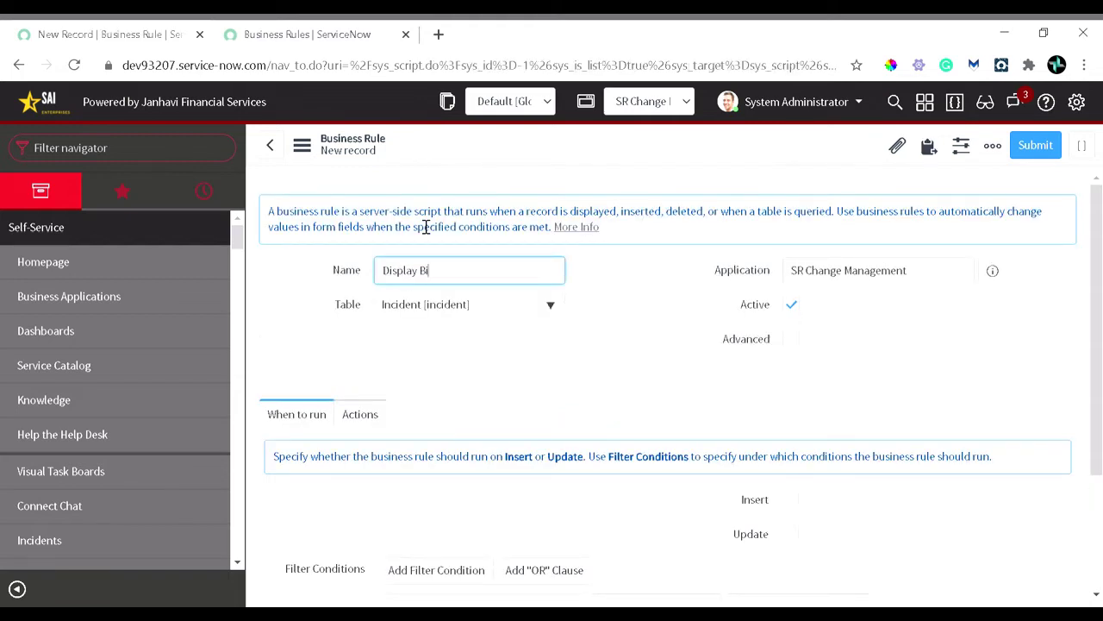
type("R")
Step: Enable the advanced options for the business rule and set When to display, leaving the filter conditions empty
scroll(638, 352, "down", 2)
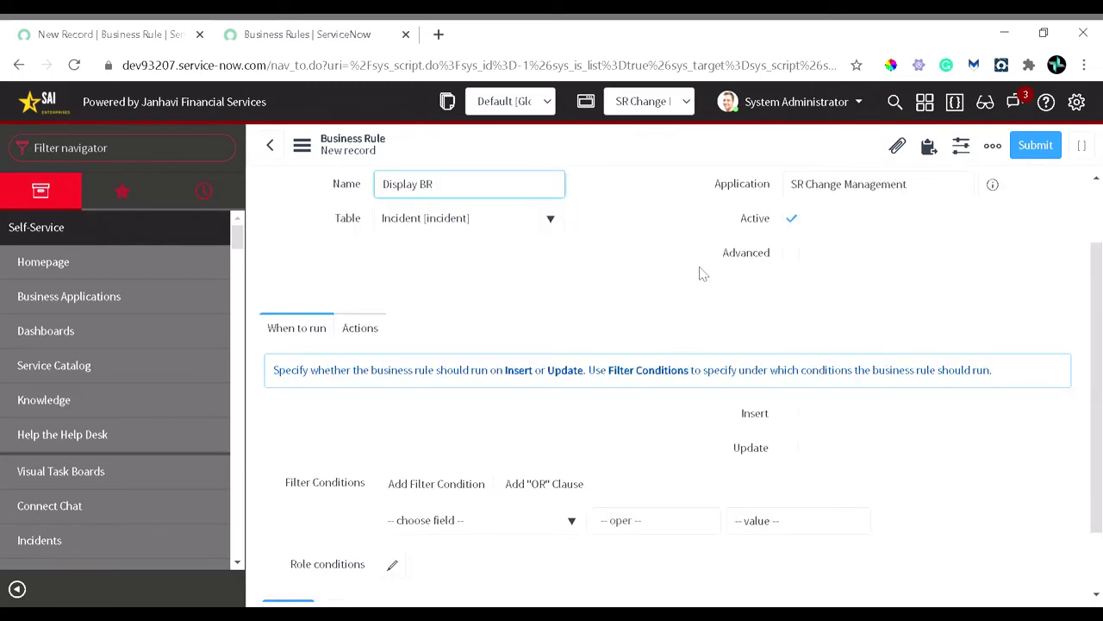
left_click(791, 255)
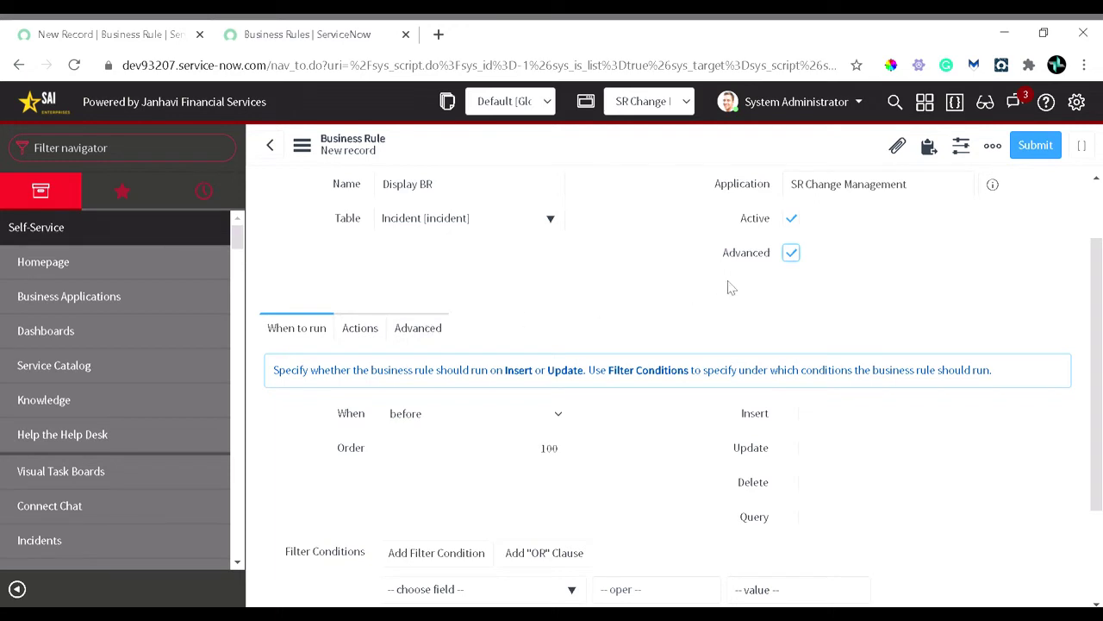
left_click(791, 255)
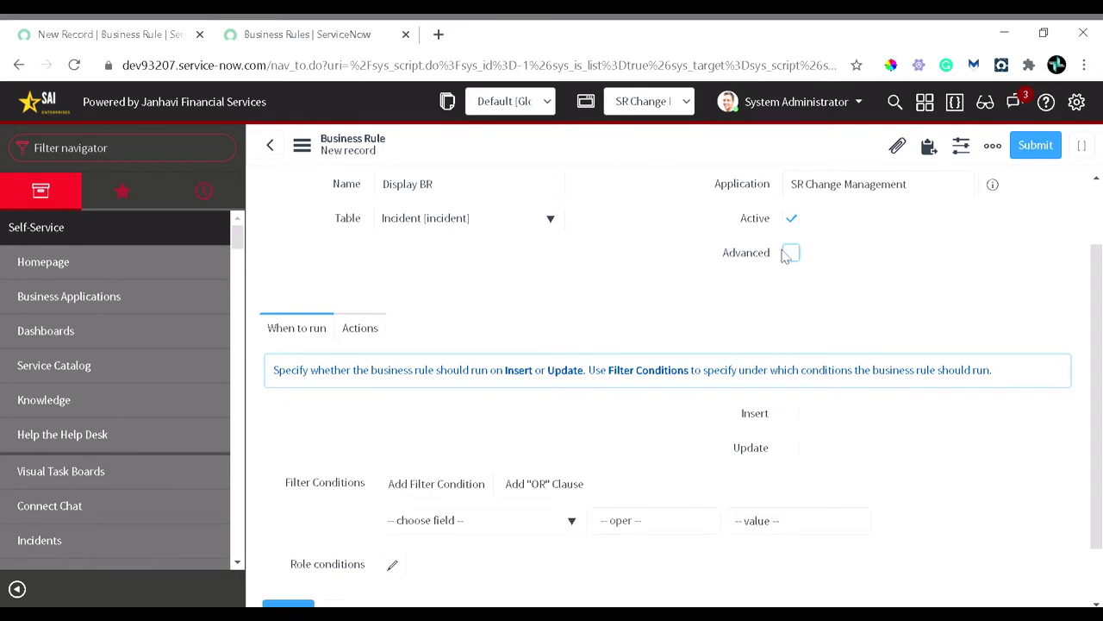
scroll(391, 302, "down", 1)
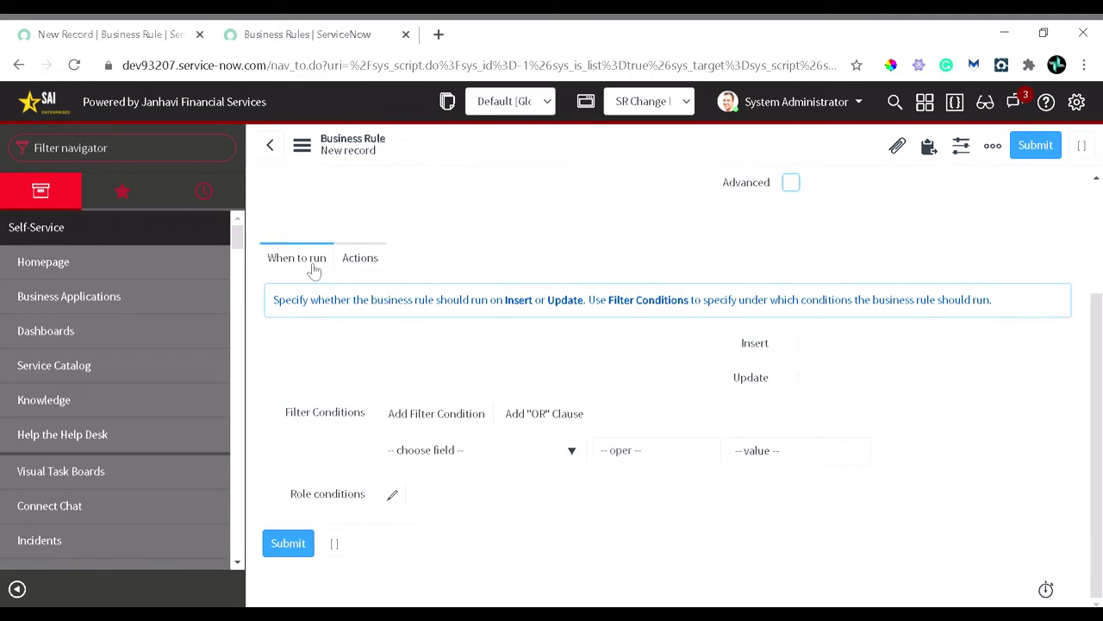
left_click(791, 183)
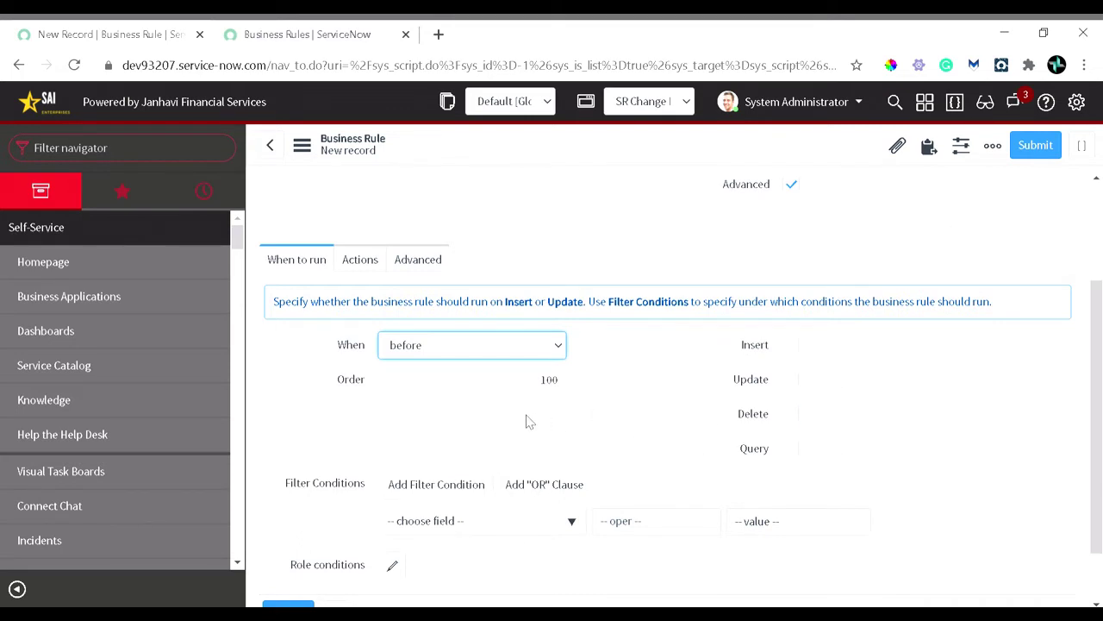
key("d")
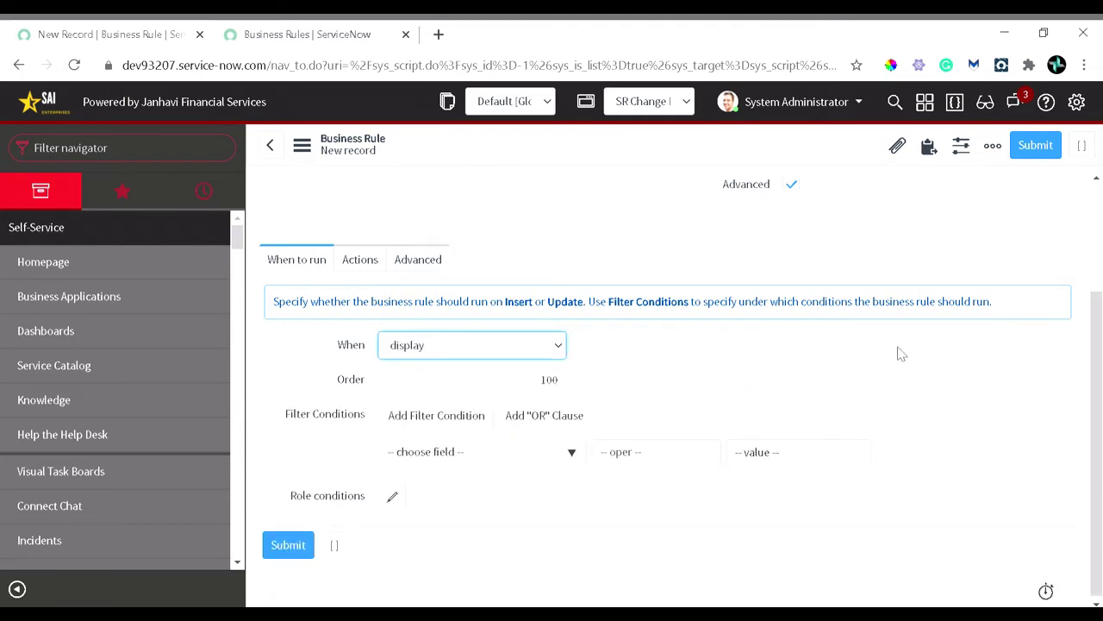
left_click(477, 455)
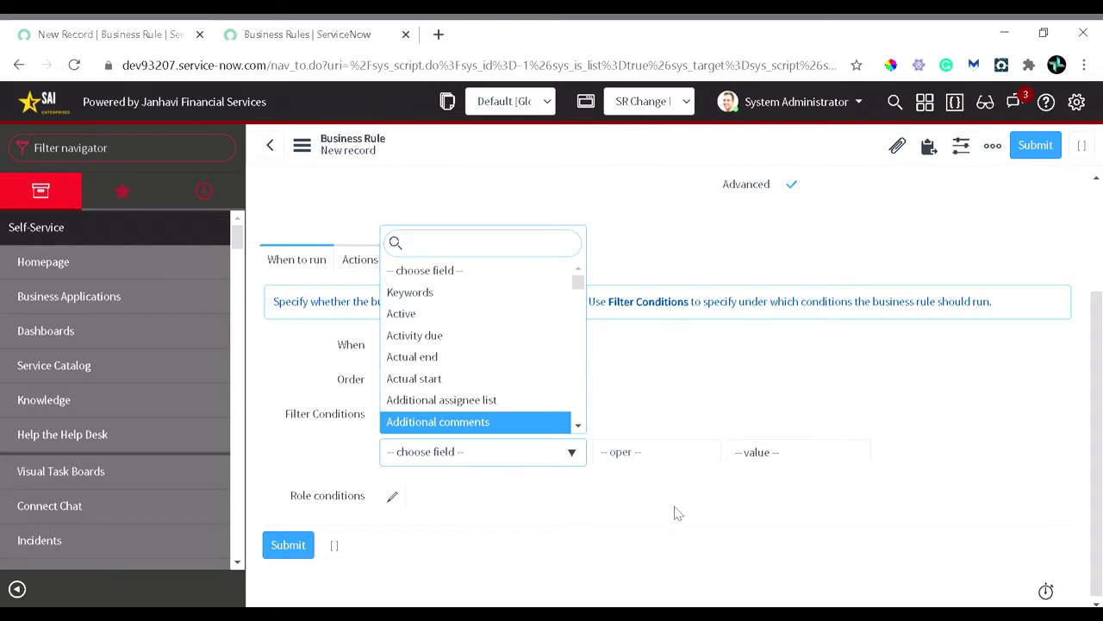
left_click(574, 523)
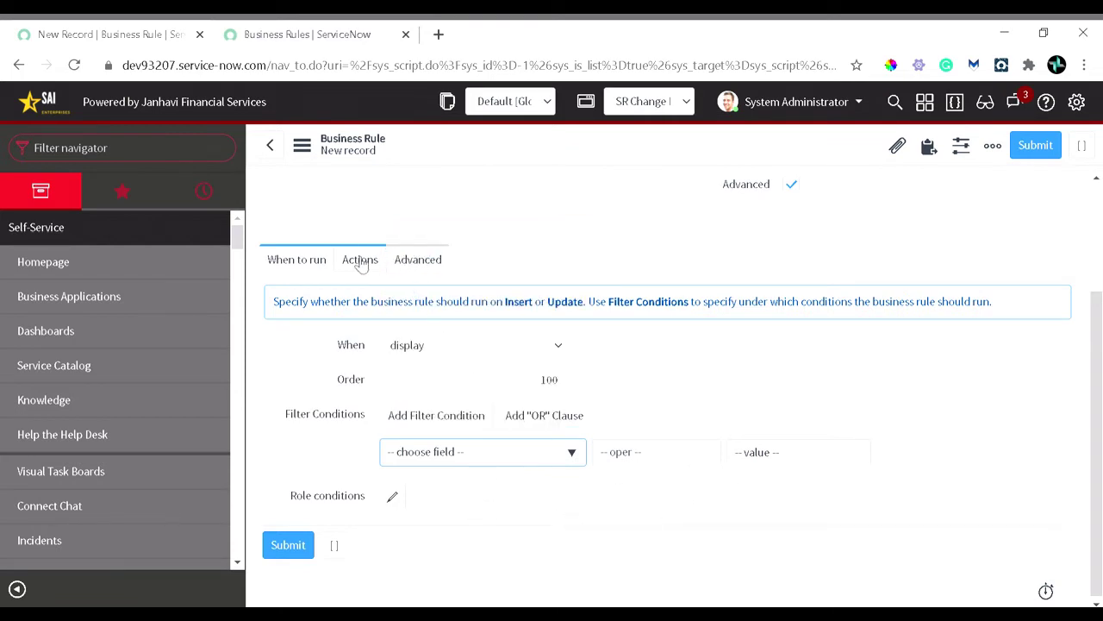
Step: Add the line gs.addInfoMessage('The incident is created by : '+); below the comment in the rule's script
left_click(431, 266)
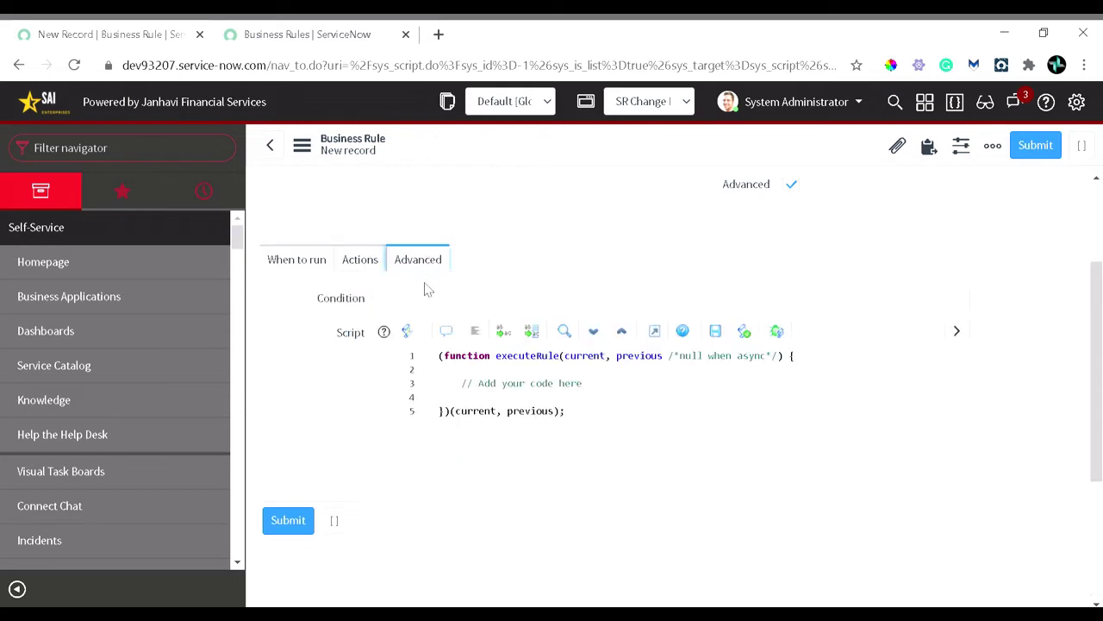
left_click(469, 394)
key("Return")
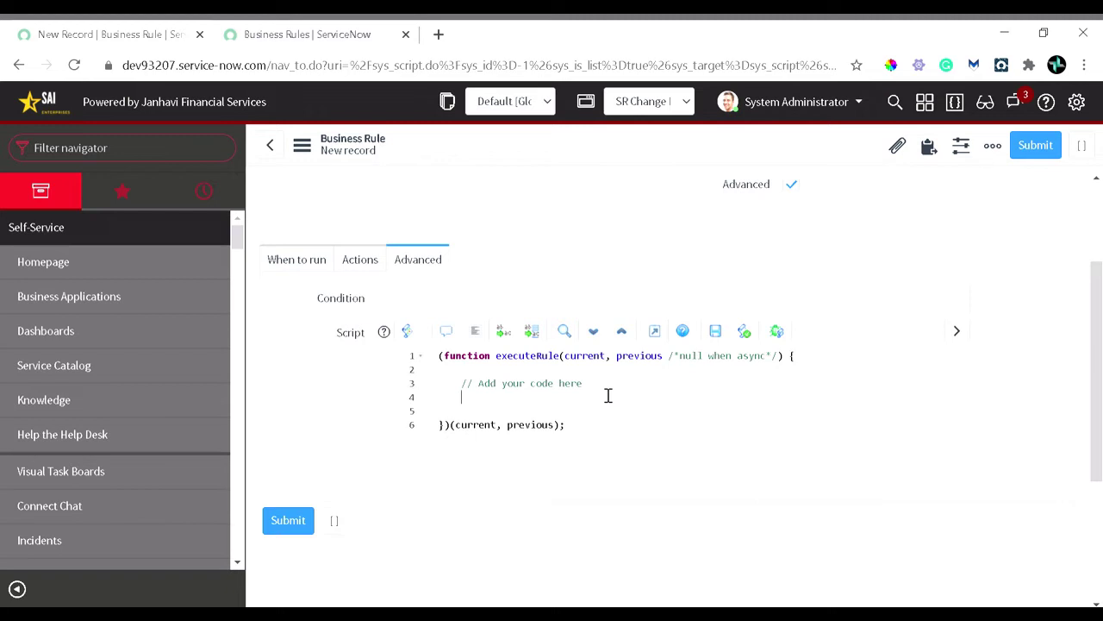
type("gs.")
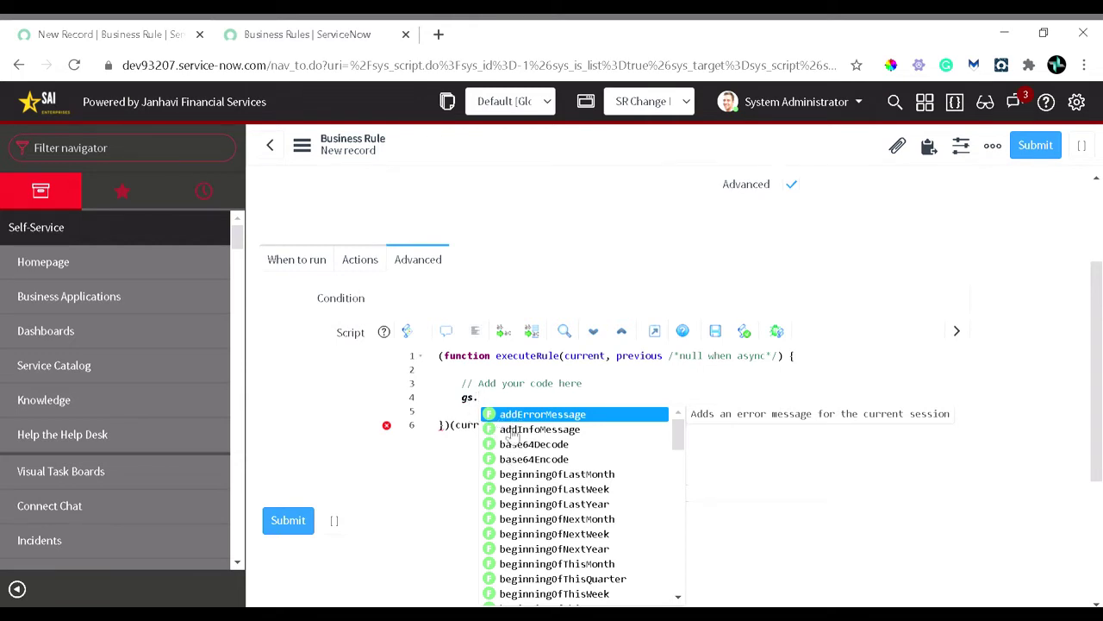
left_click(590, 431)
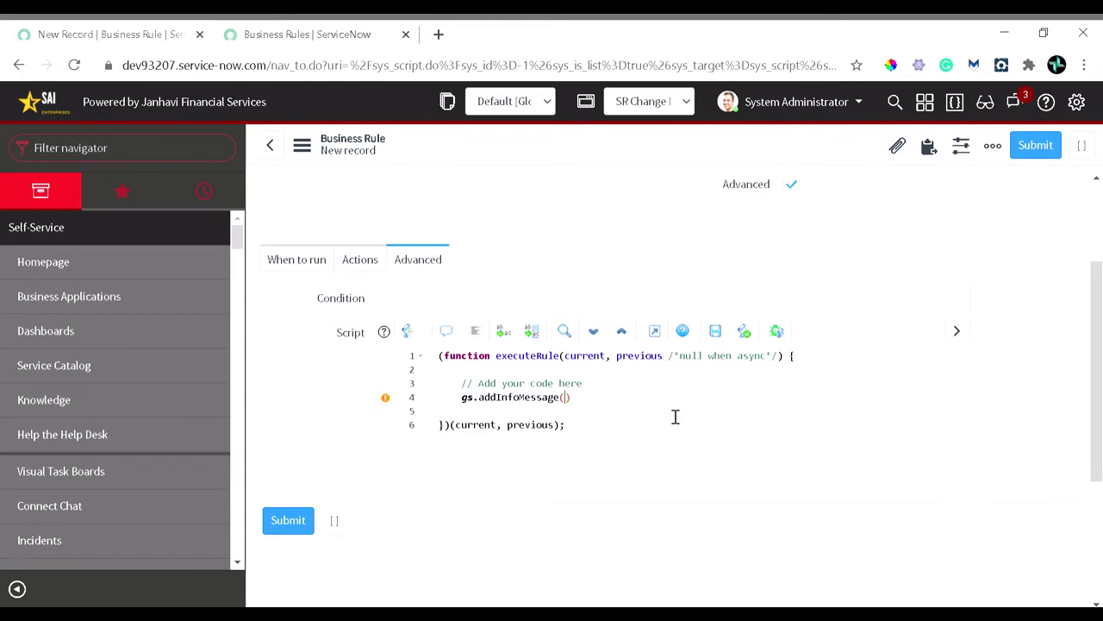
type("'The incident is created by")
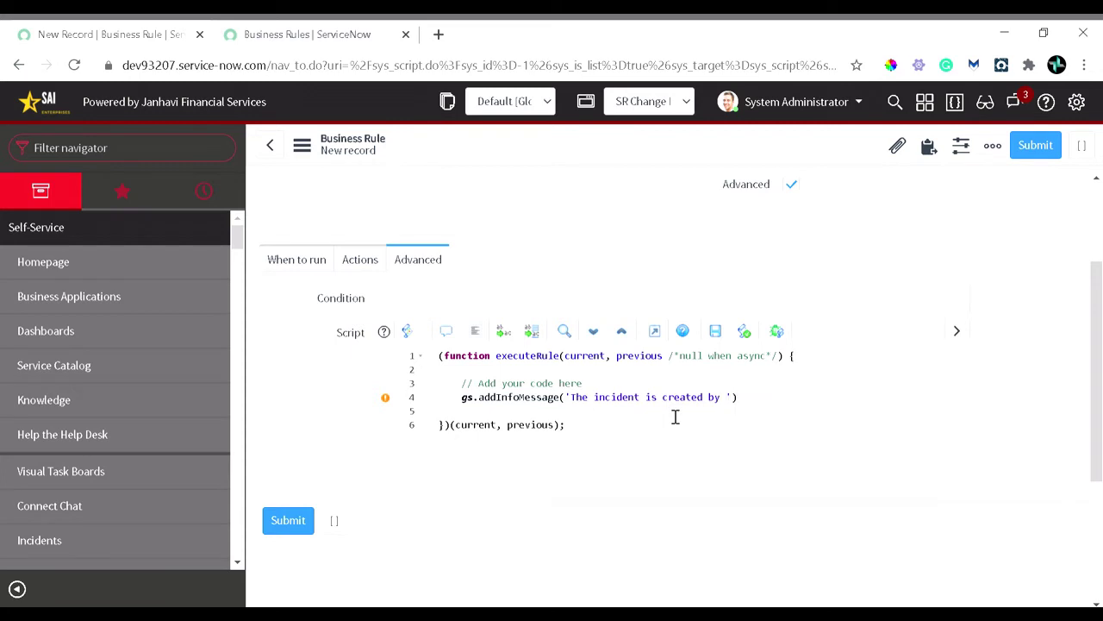
type(" : '+);")
Step: Complete the info message script by inserting the caller's name, current.caller_id.name, from the script field tree after the plus sign
scroll(517, 343, "up", 3)
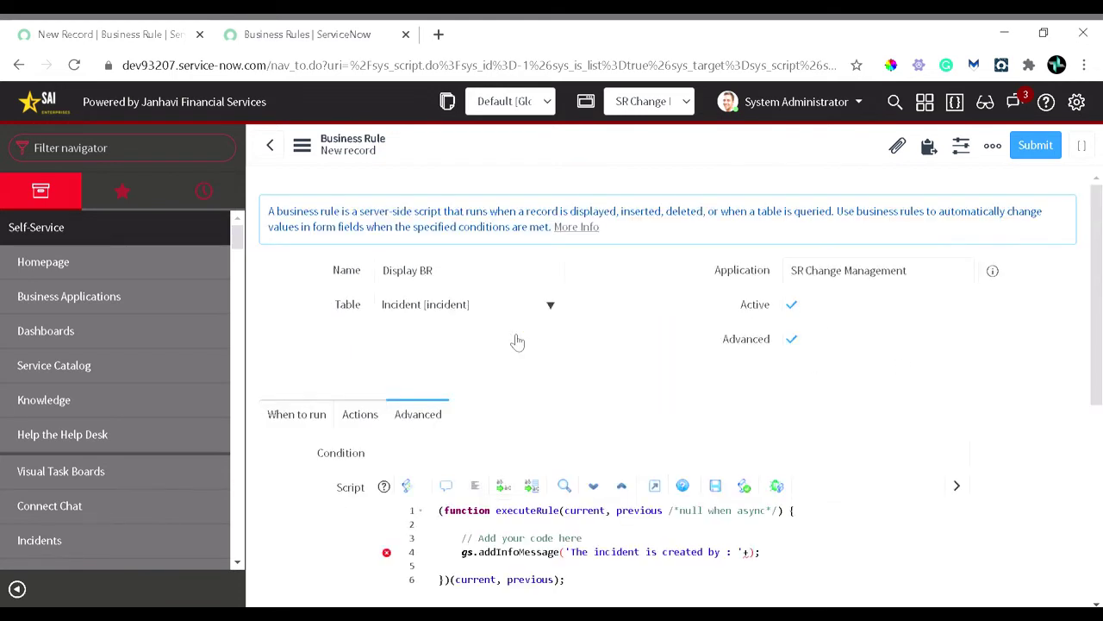
scroll(617, 390, "down", 2)
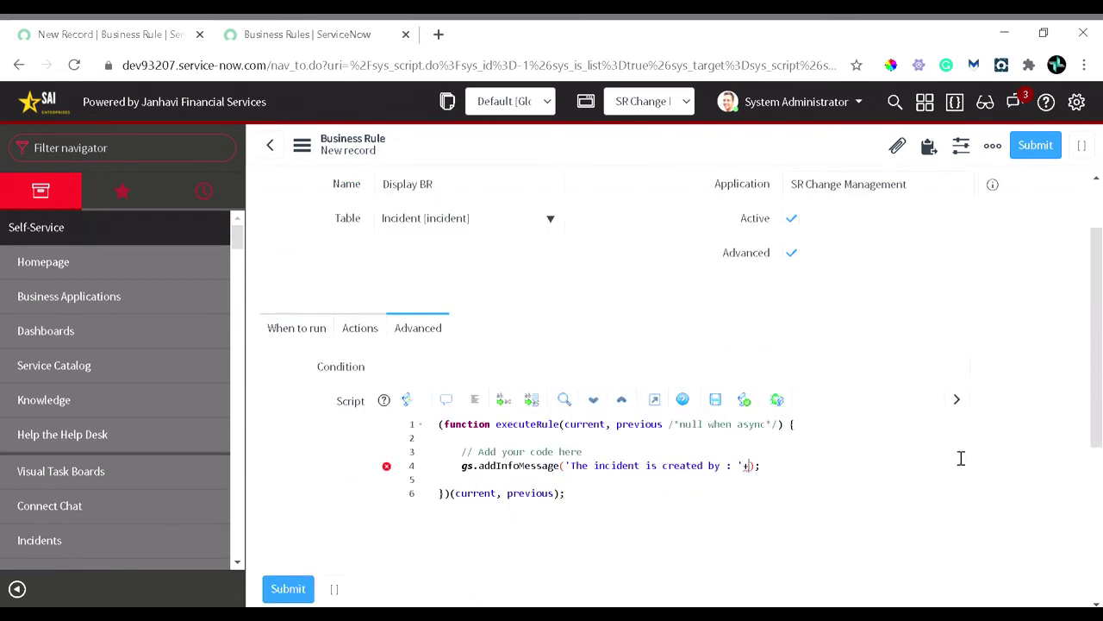
left_click(956, 398)
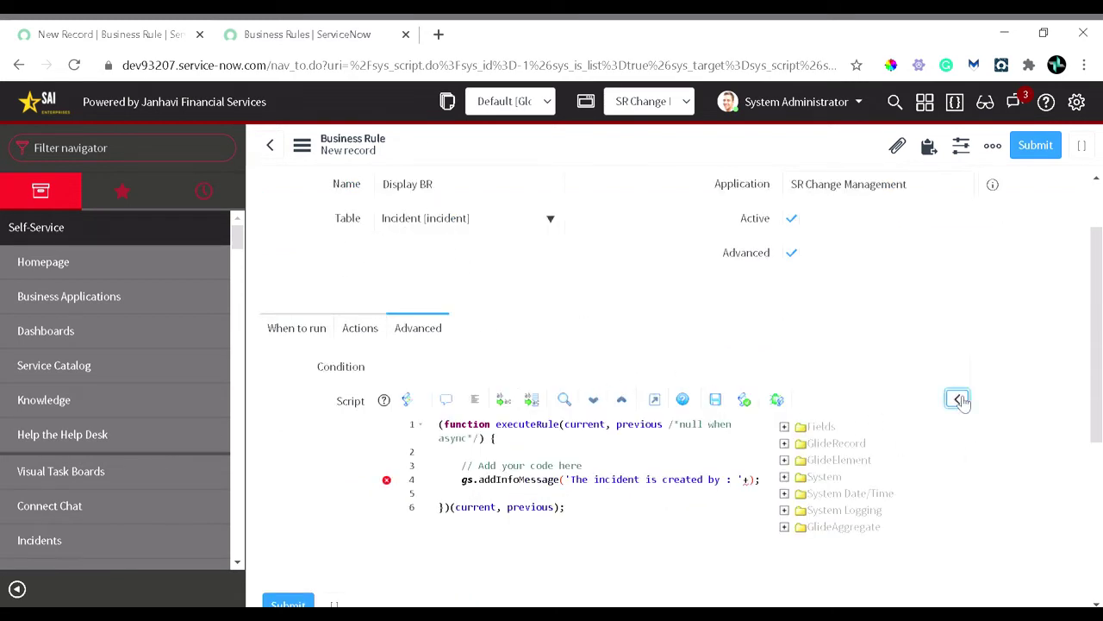
left_click(784, 426)
scroll(871, 483, "down", 1)
scroll(872, 483, "down", 2)
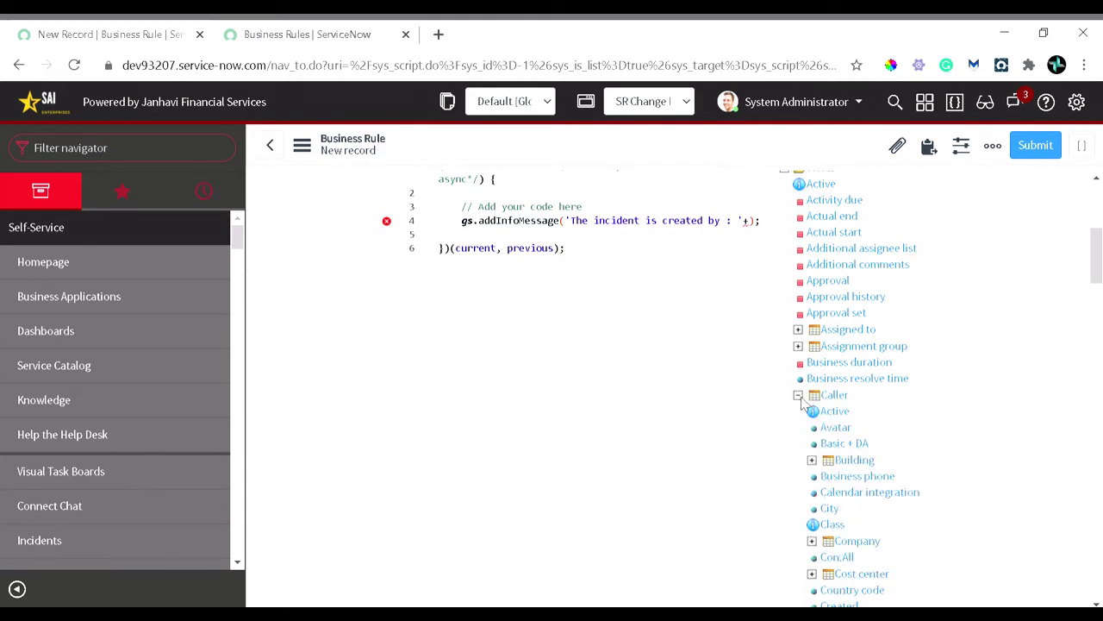
scroll(845, 457, "down", 1)
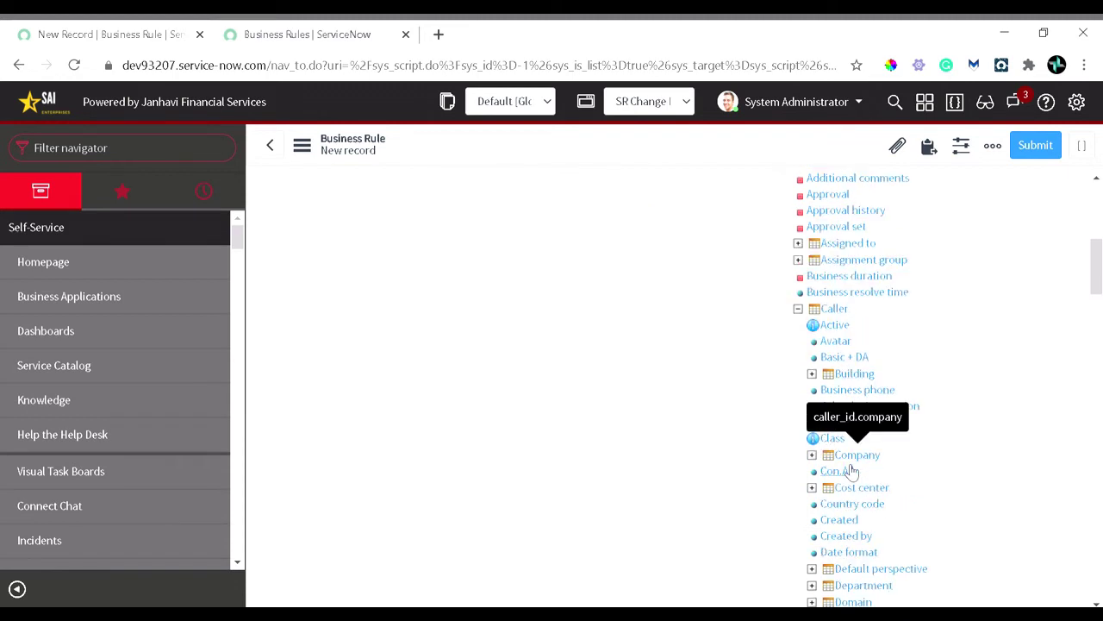
scroll(860, 447, "down", 2)
scroll(863, 448, "down", 1)
scroll(862, 447, "down", 1)
scroll(860, 452, "down", 2)
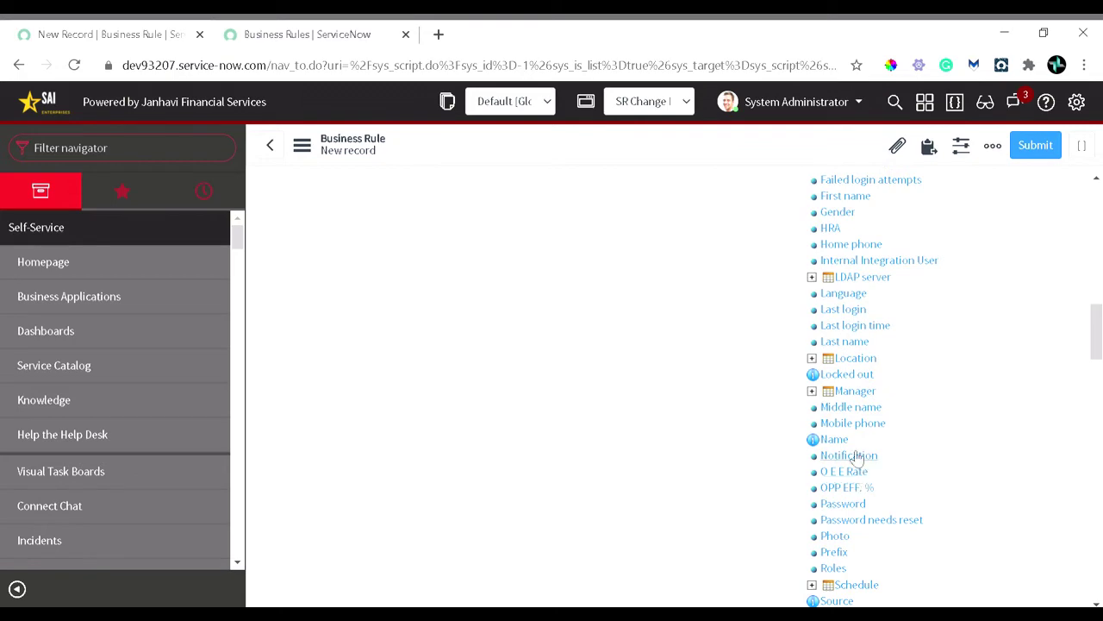
left_click(831, 442)
scroll(621, 433, "up", 8)
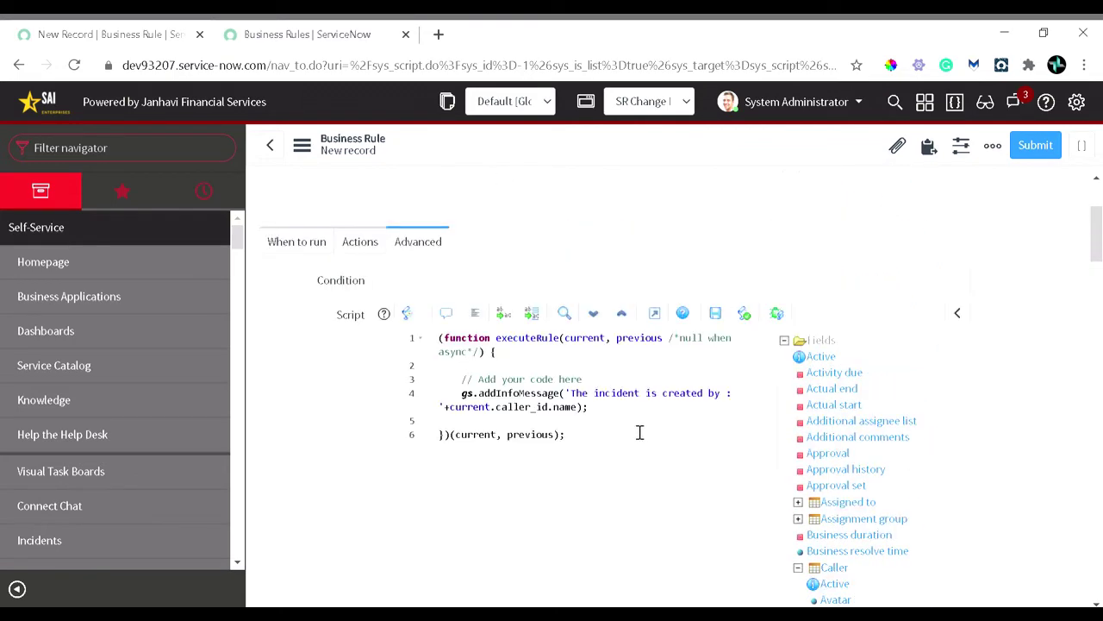
left_click(957, 313)
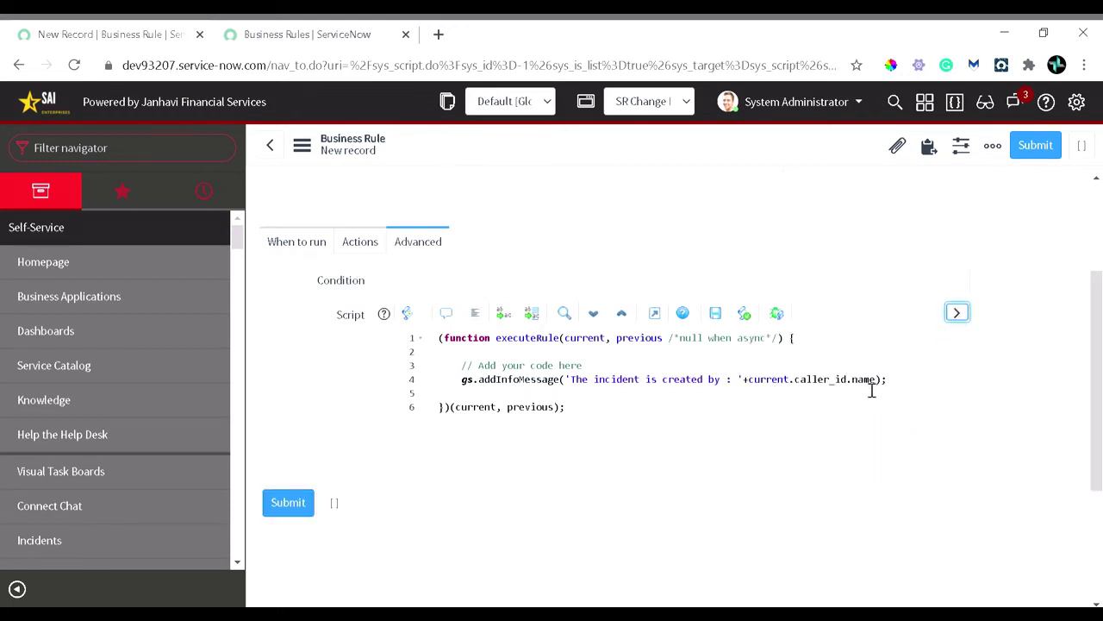
Step: Save the Display BR business rule and stay on its record
scroll(727, 418, "up", 1)
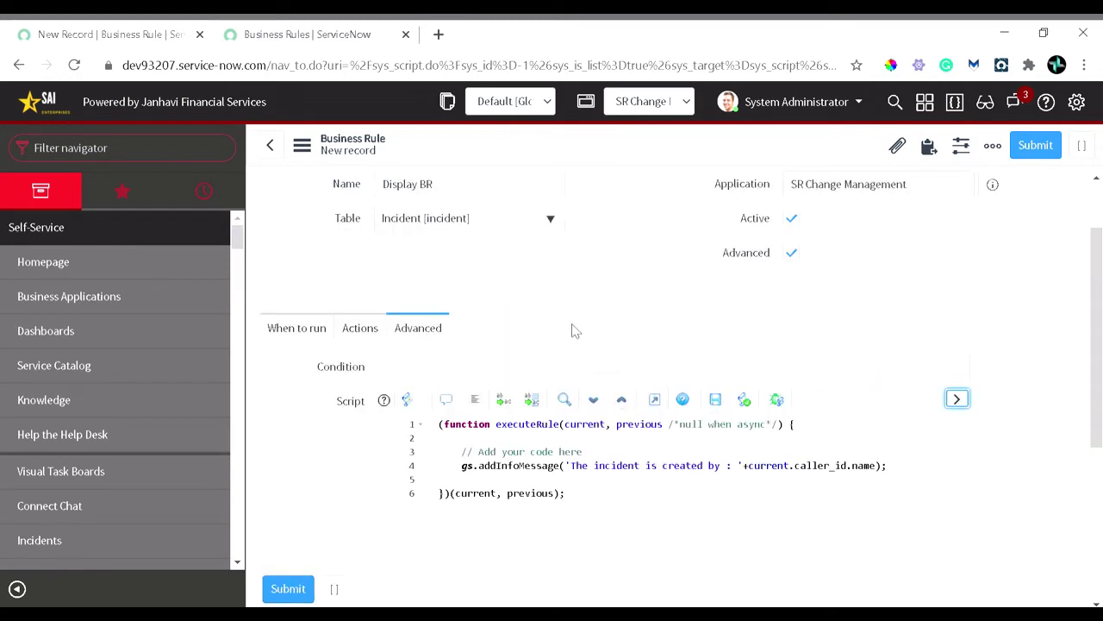
right_click(589, 150)
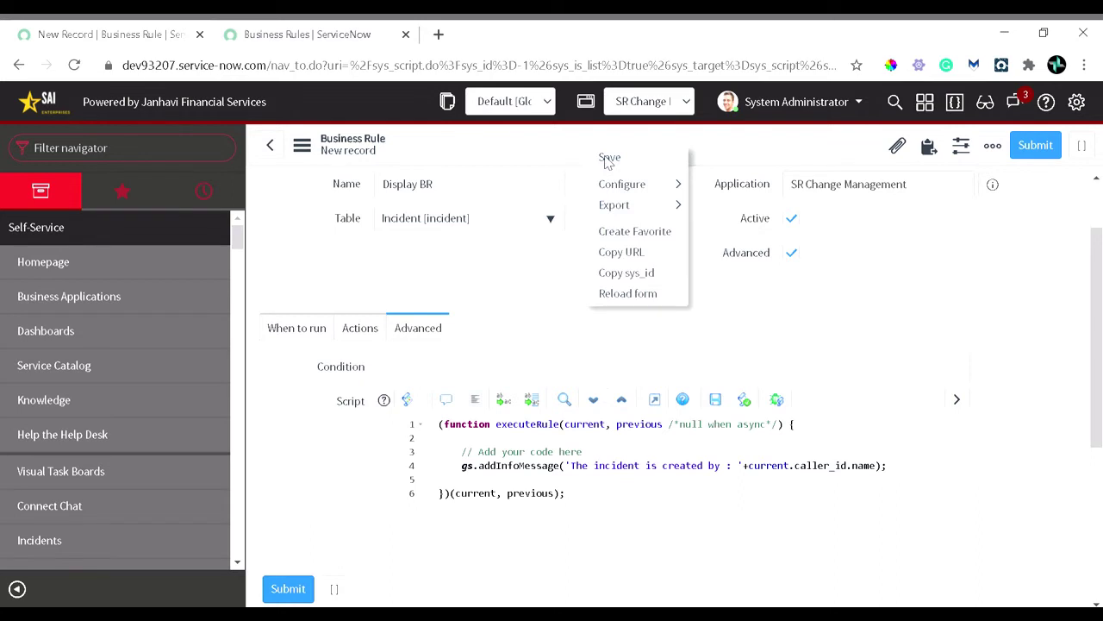
left_click(608, 158)
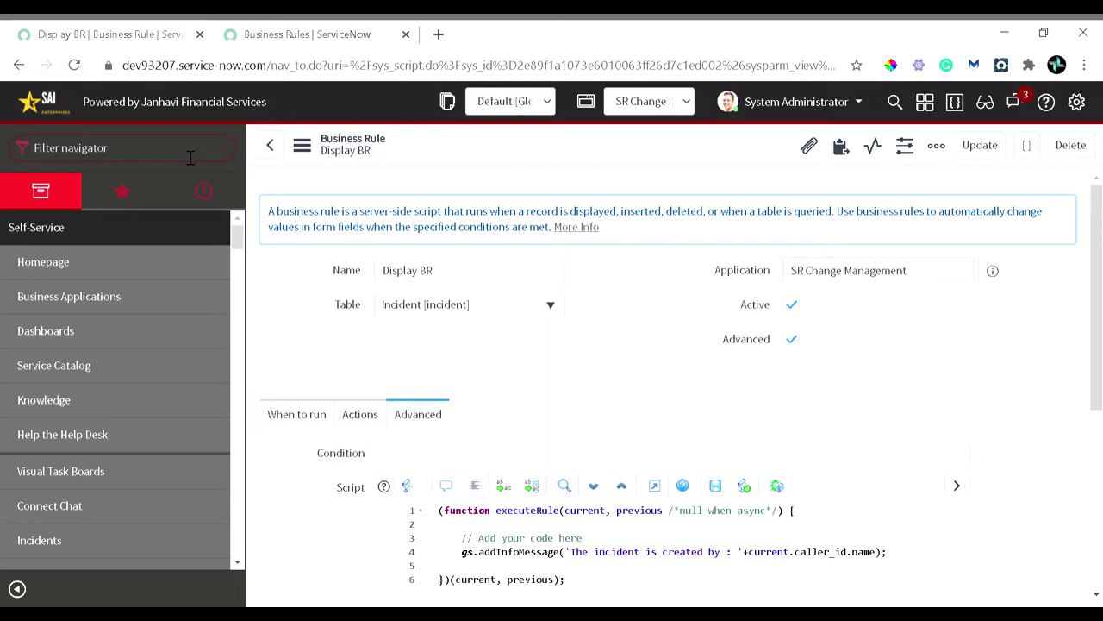
Step: Open a blank new incident form through the navigator with incident.do
type("incident")
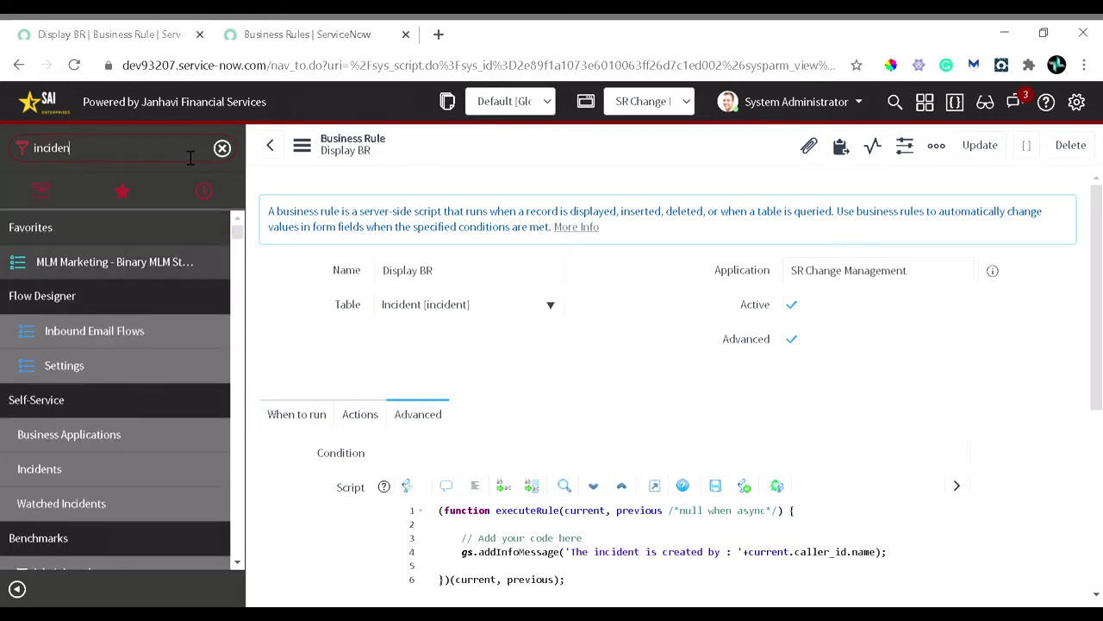
type(".do")
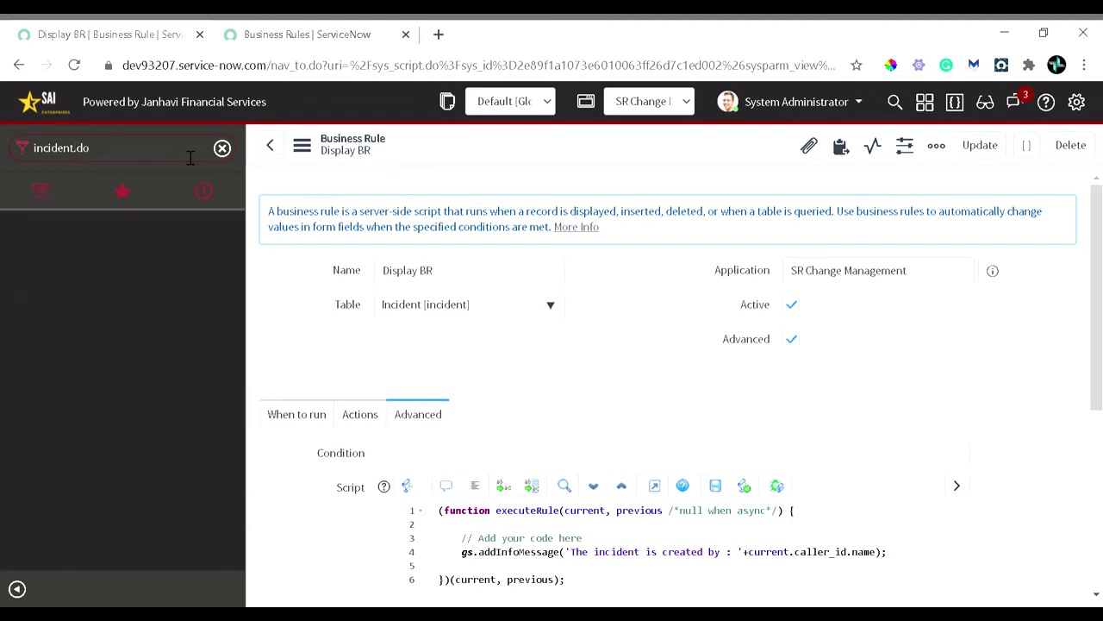
key("Return")
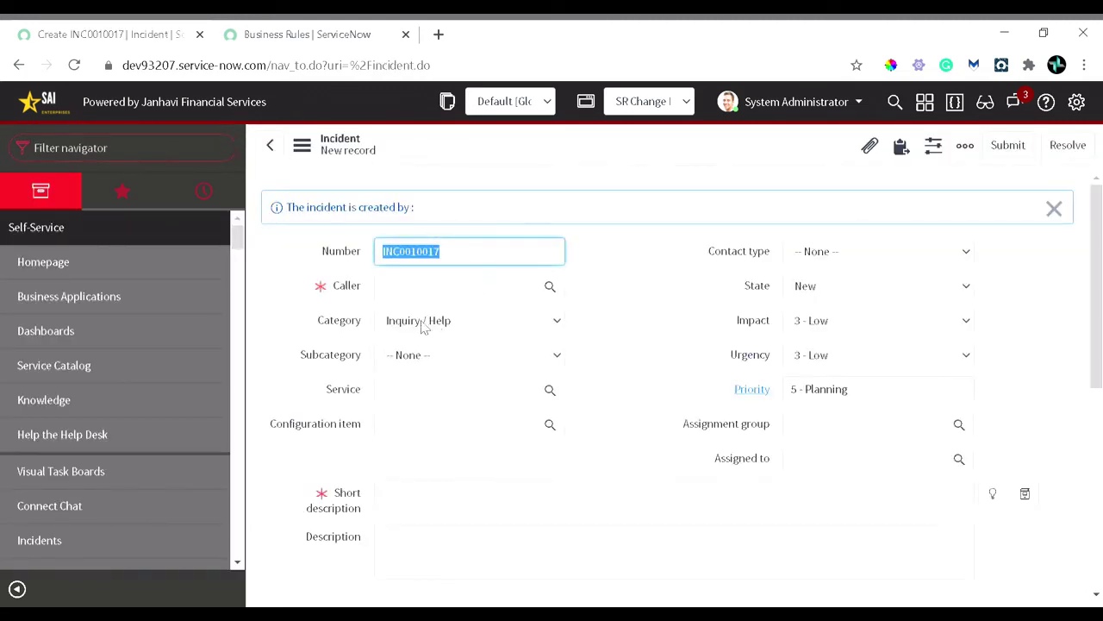
Step: Choose a caller from the recent selections for the new incident and check the info message above the form
left_click(449, 296)
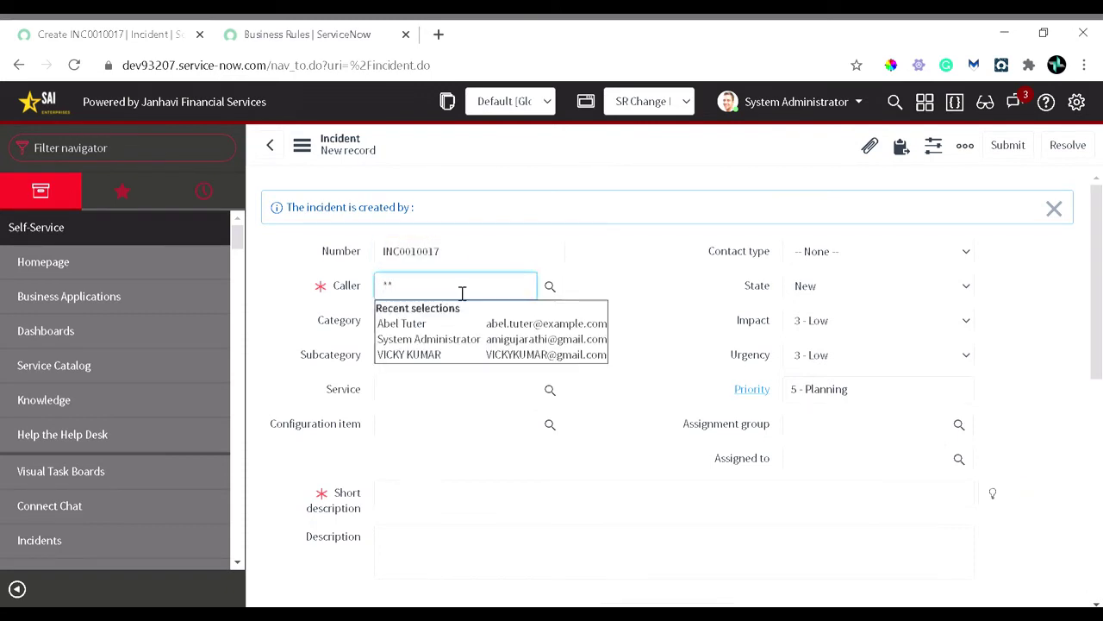
left_click(425, 328)
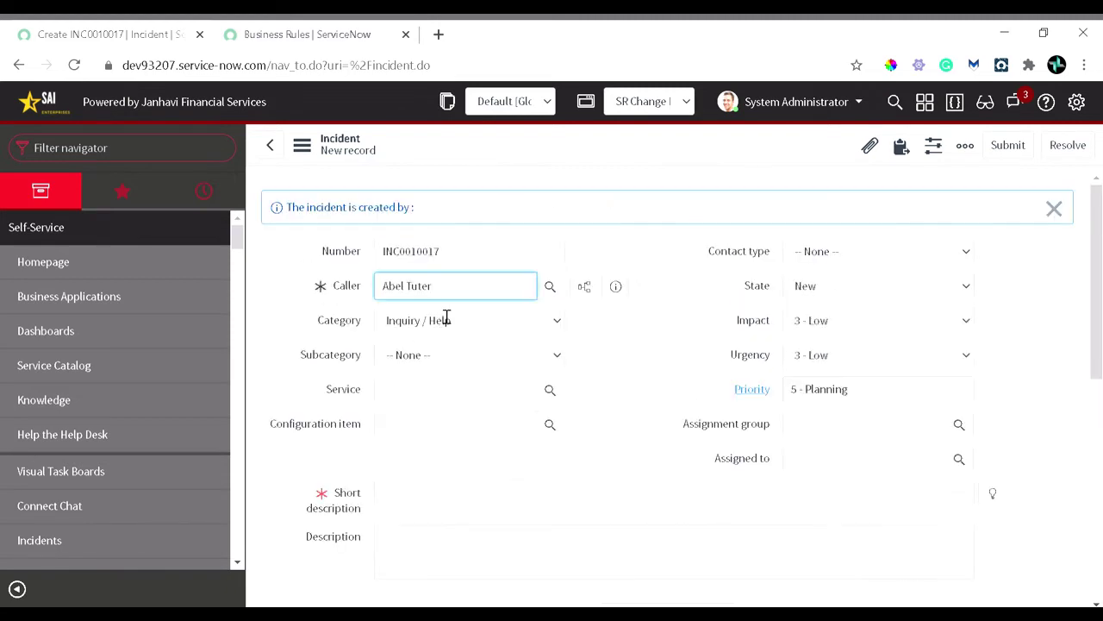
left_click_drag(422, 217, 311, 224)
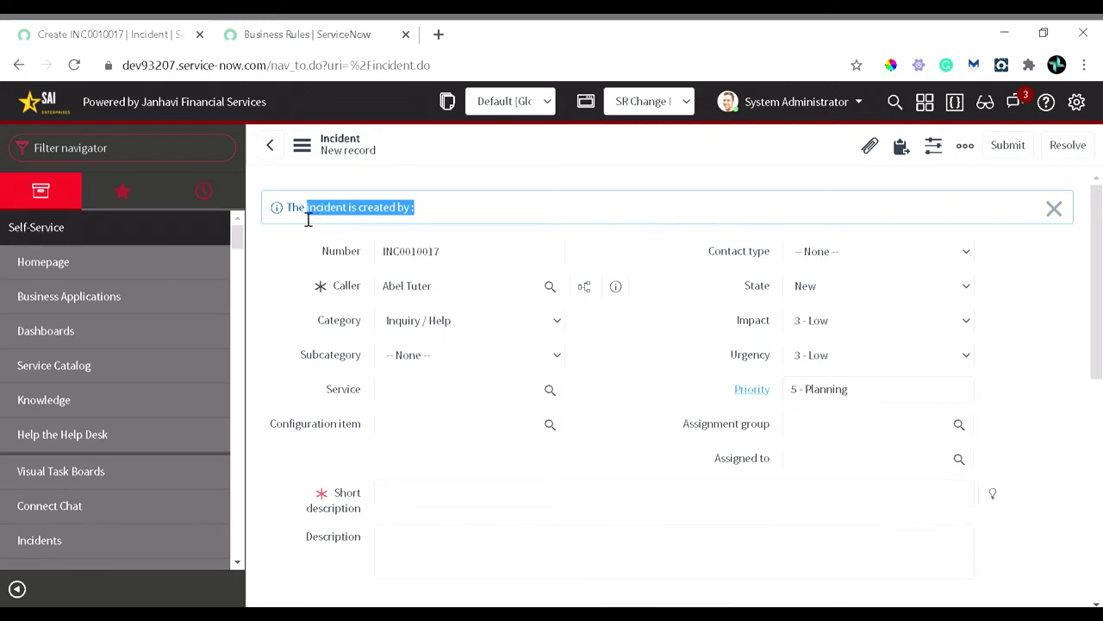
left_click_drag(290, 215, 396, 215)
left_click(438, 210)
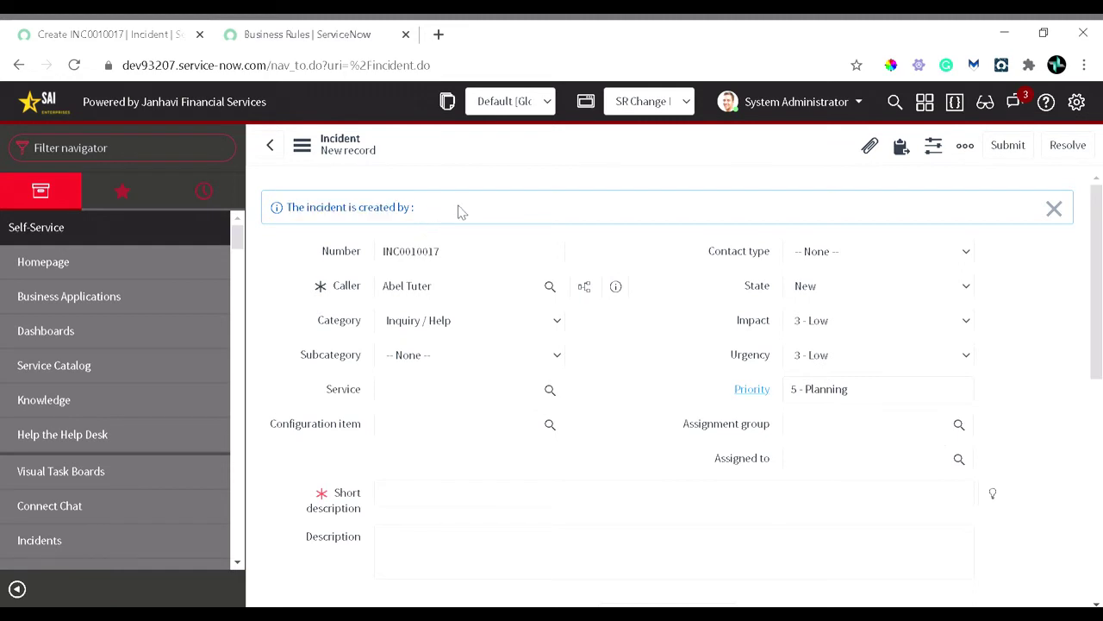
Step: Enter Test as the incident's short description and save the record
left_click(430, 495)
scroll(434, 500, "down", 1)
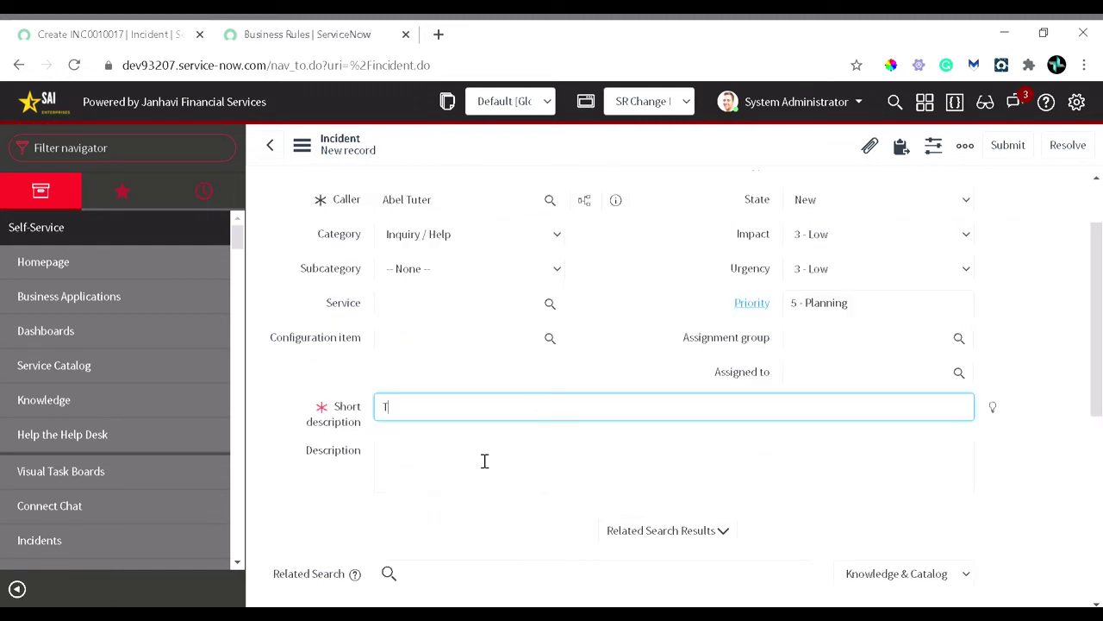
scroll(485, 459, "down", 2)
scroll(486, 459, "up", 3)
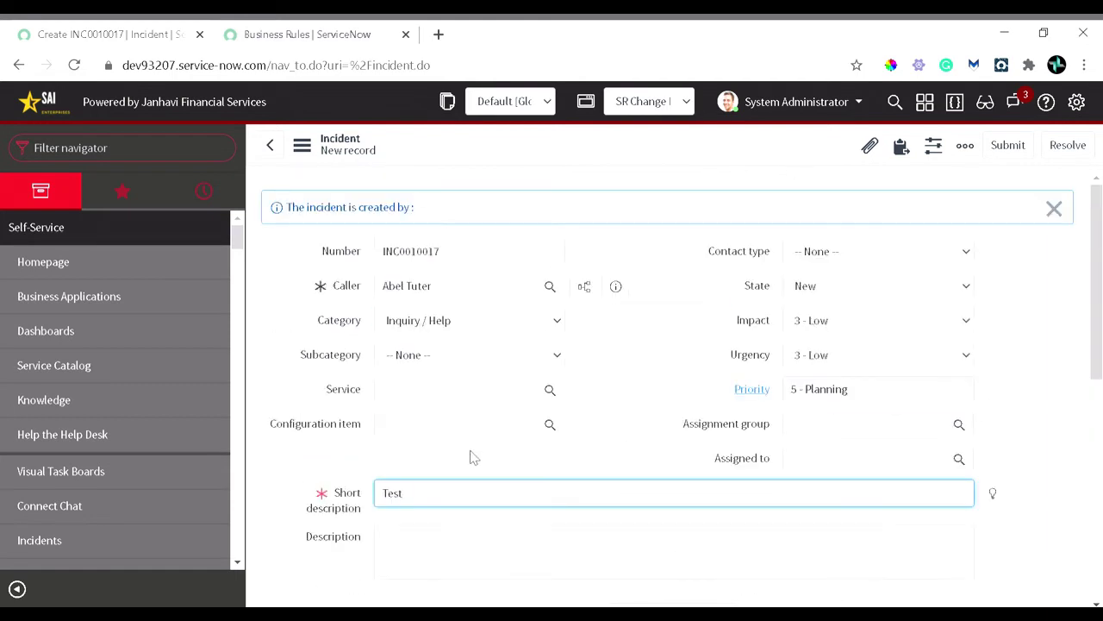
right_click(509, 162)
left_click(533, 168)
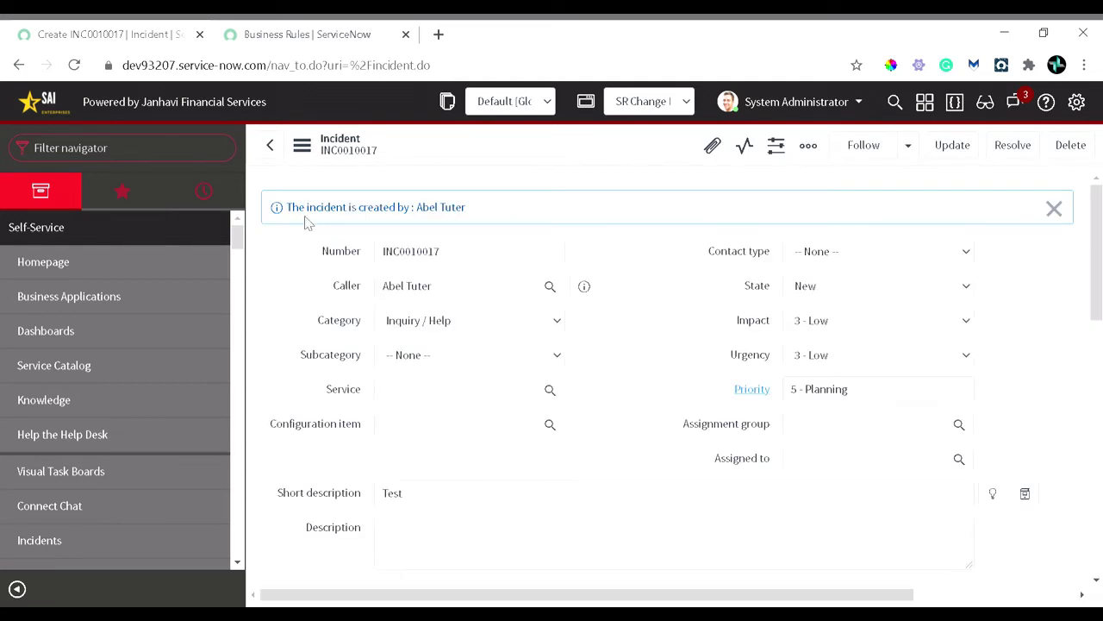
Step: Examine the info message and the remaining fields on the saved incident form
left_click_drag(308, 222, 462, 222)
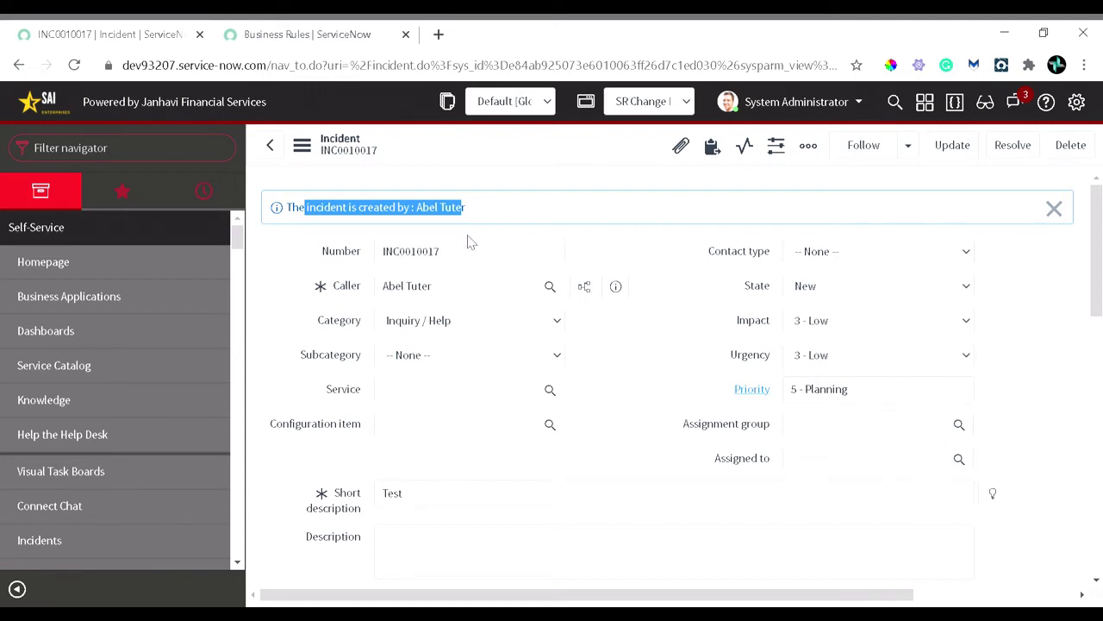
scroll(567, 250, "down", 3)
scroll(574, 253, "up", 2)
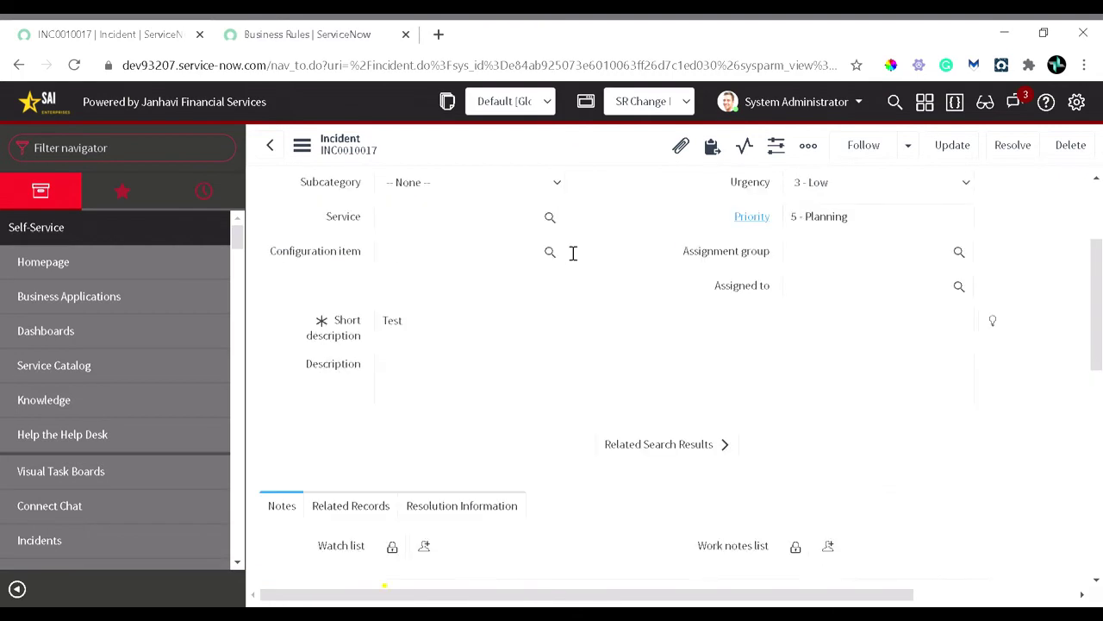
scroll(565, 250, "up", 1)
scroll(574, 254, "down", 2)
scroll(517, 327, "up", 2)
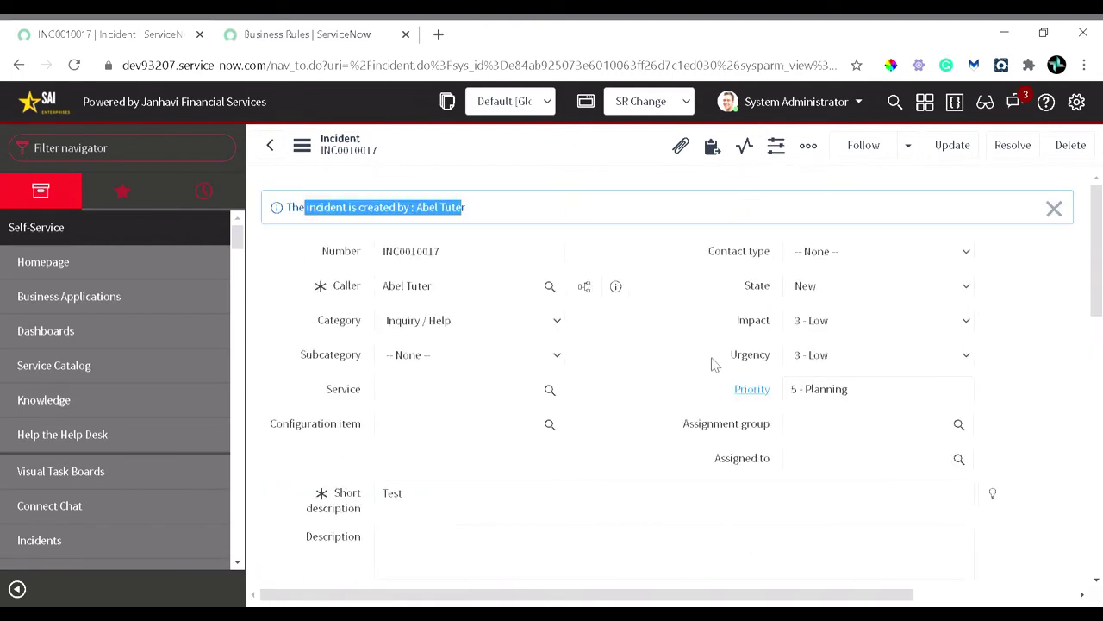
scroll(712, 365, "down", 5)
scroll(712, 365, "up", 5)
Step: Open the Incident form layout and add the Reopen count field to the selected fields
right_click(520, 167)
mouse_move(622, 499)
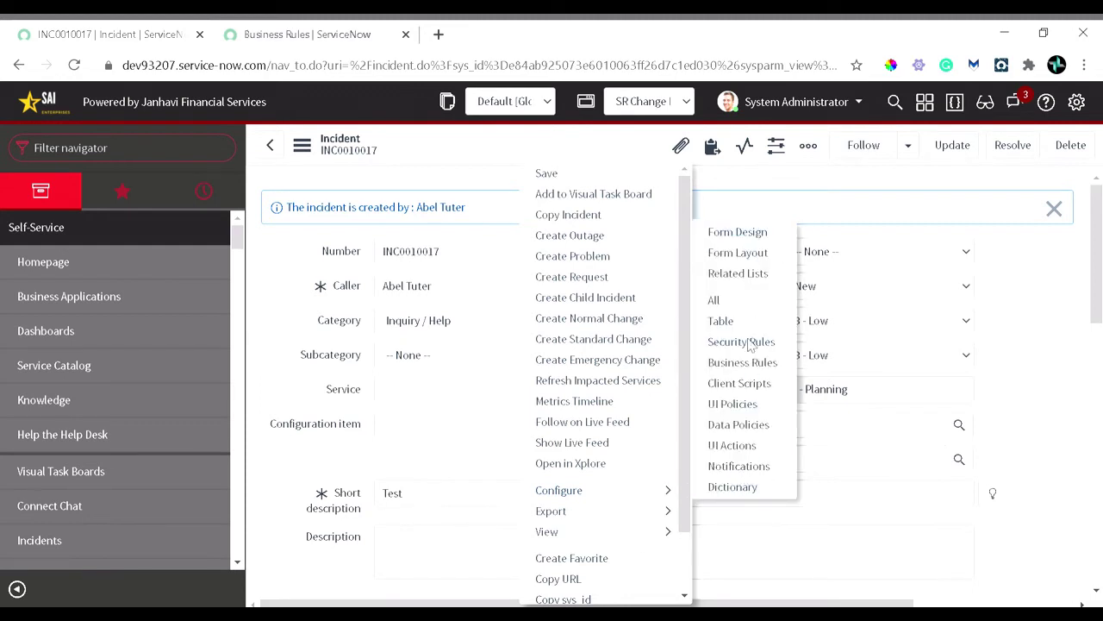
left_click(741, 264)
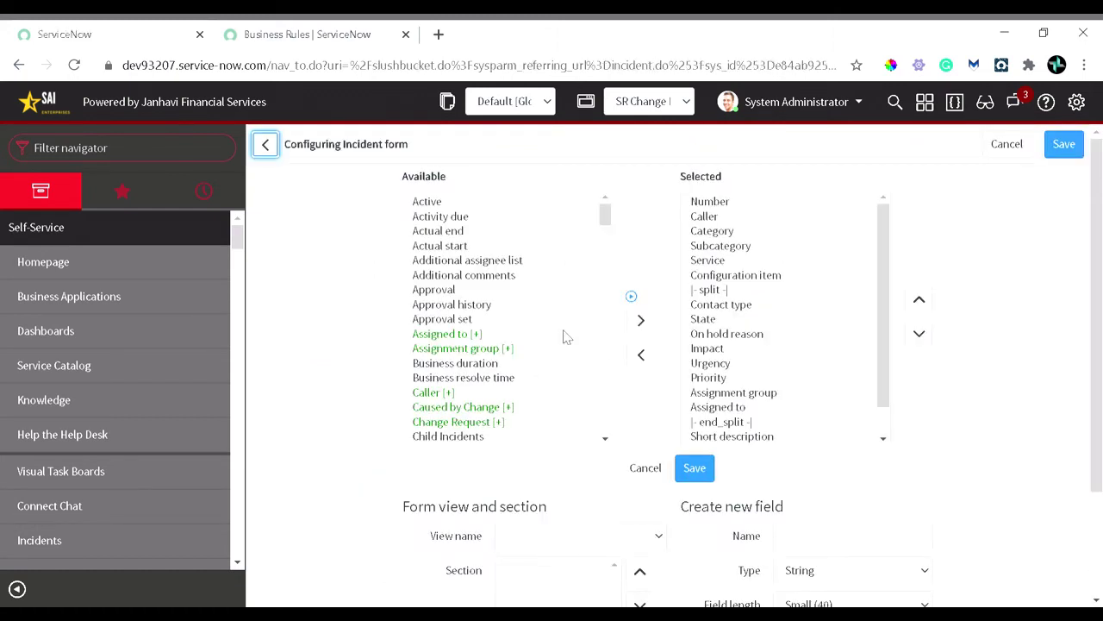
scroll(477, 321, "down", 2)
scroll(477, 321, "down", 2)
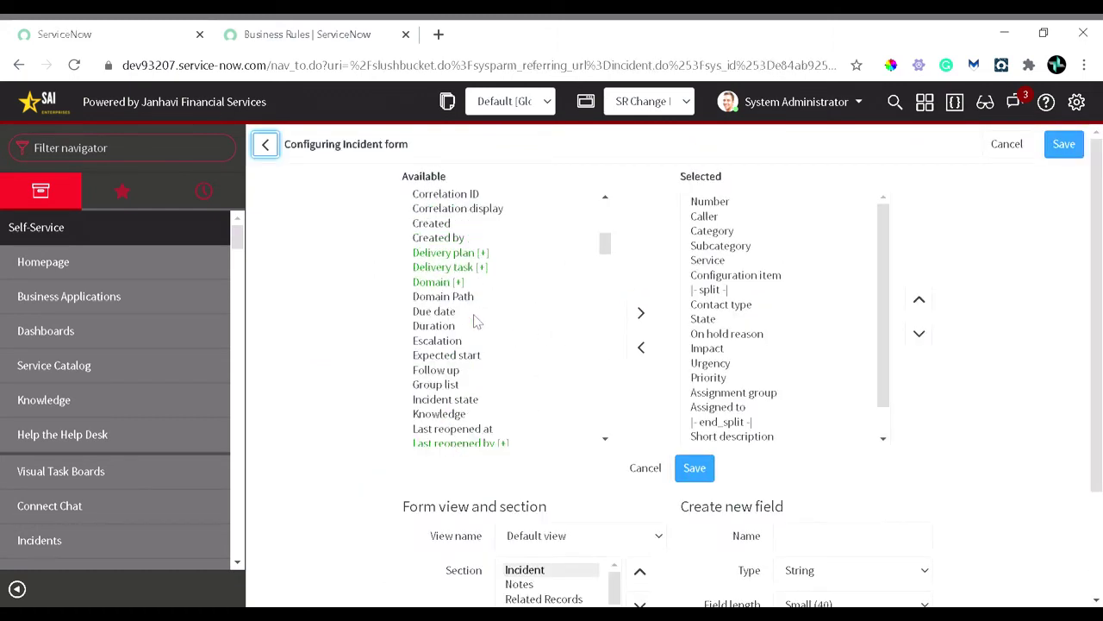
scroll(477, 321, "down", 3)
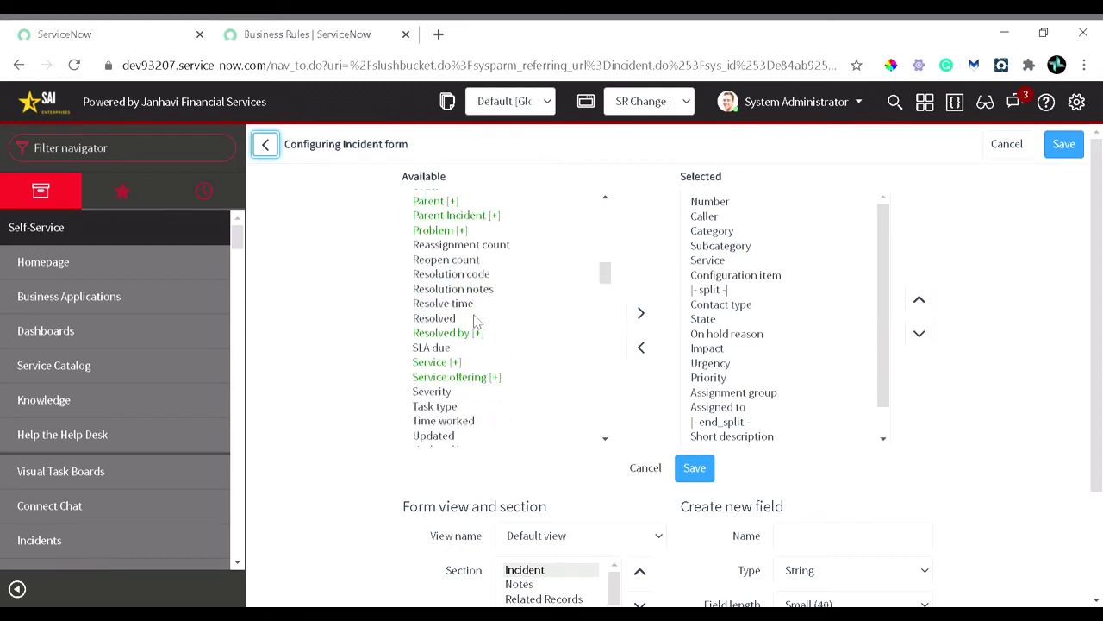
left_click(460, 259)
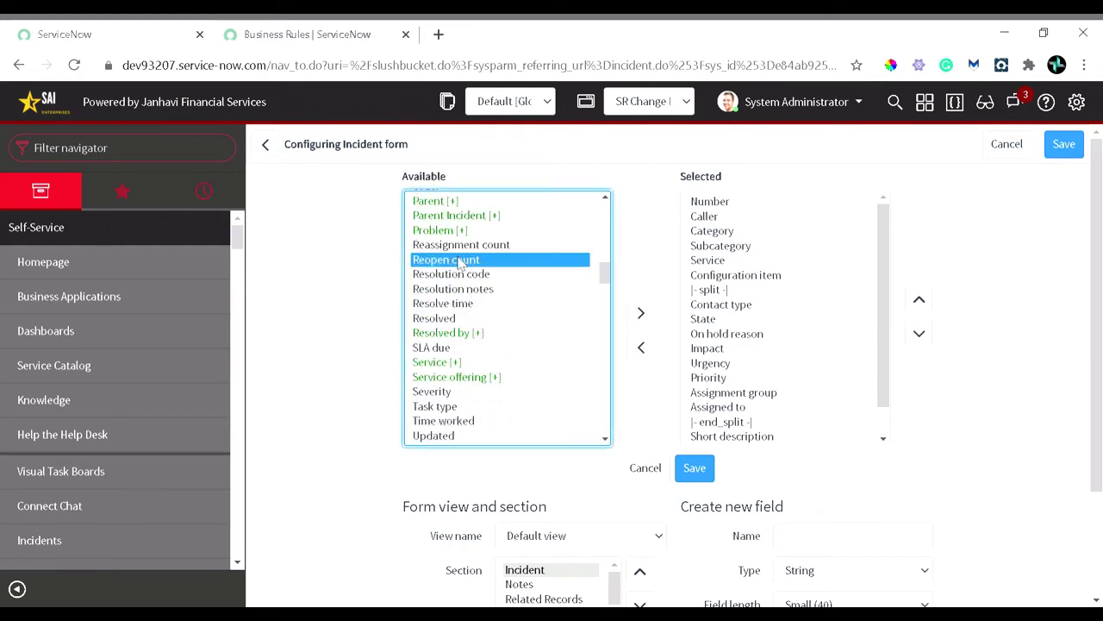
left_click(641, 313)
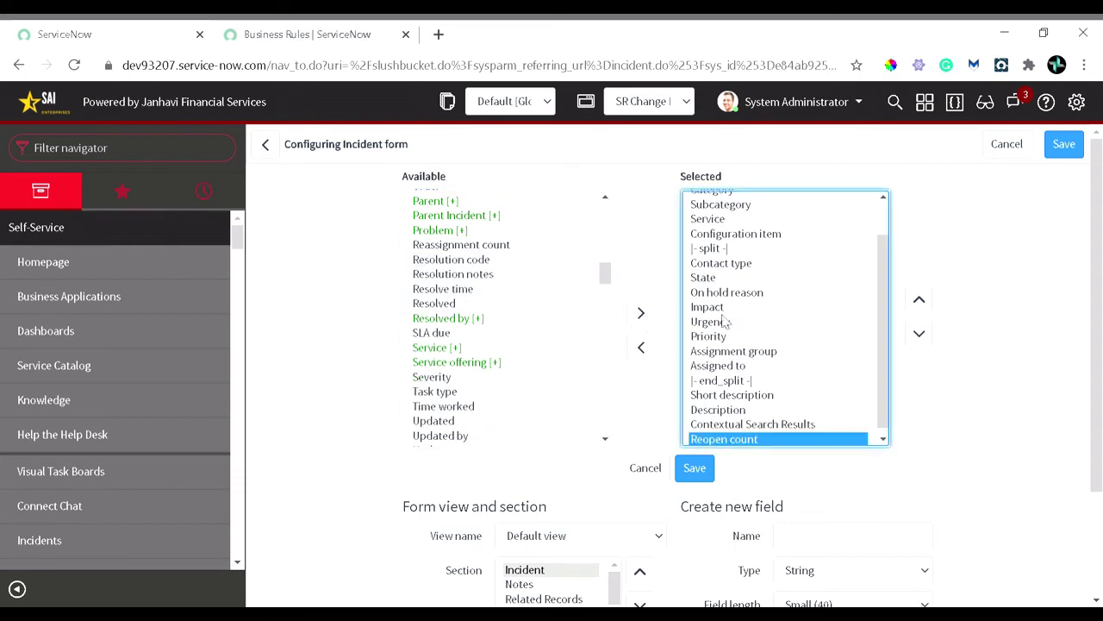
Step: Move Reopen count directly below Configuration item, ahead of the split marker, and save the form layout
left_click(929, 303)
left_click(929, 304)
left_click(930, 303)
left_click(929, 303)
left_click(929, 303)
left_click(929, 304)
left_click(929, 303)
left_click(929, 303)
left_click(929, 303)
left_click(929, 304)
left_click(930, 303)
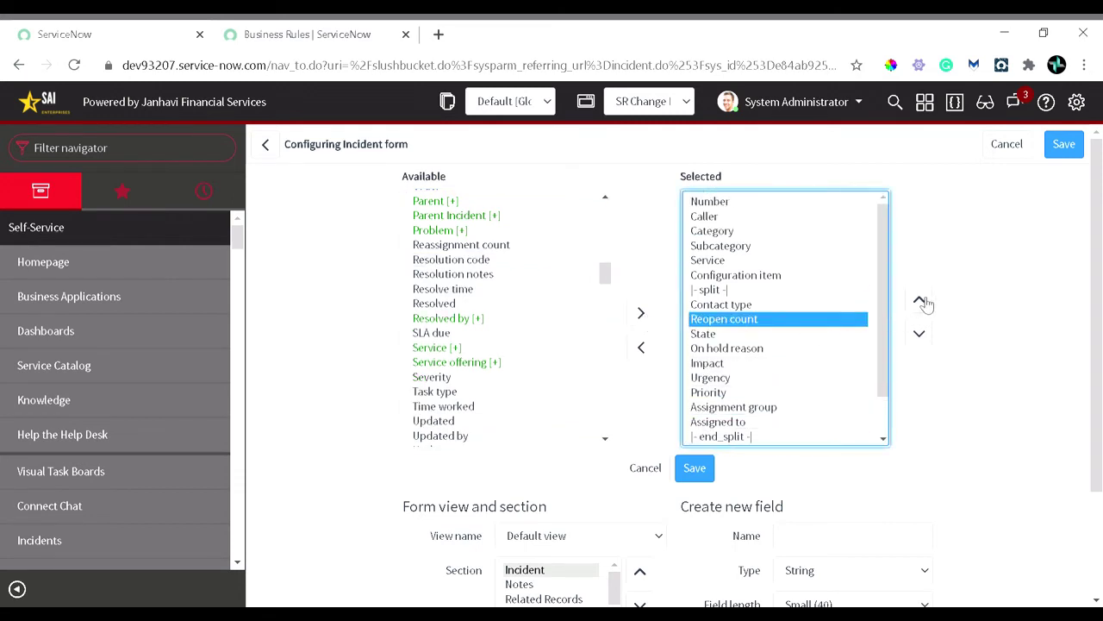
left_click(925, 303)
left_click(925, 303)
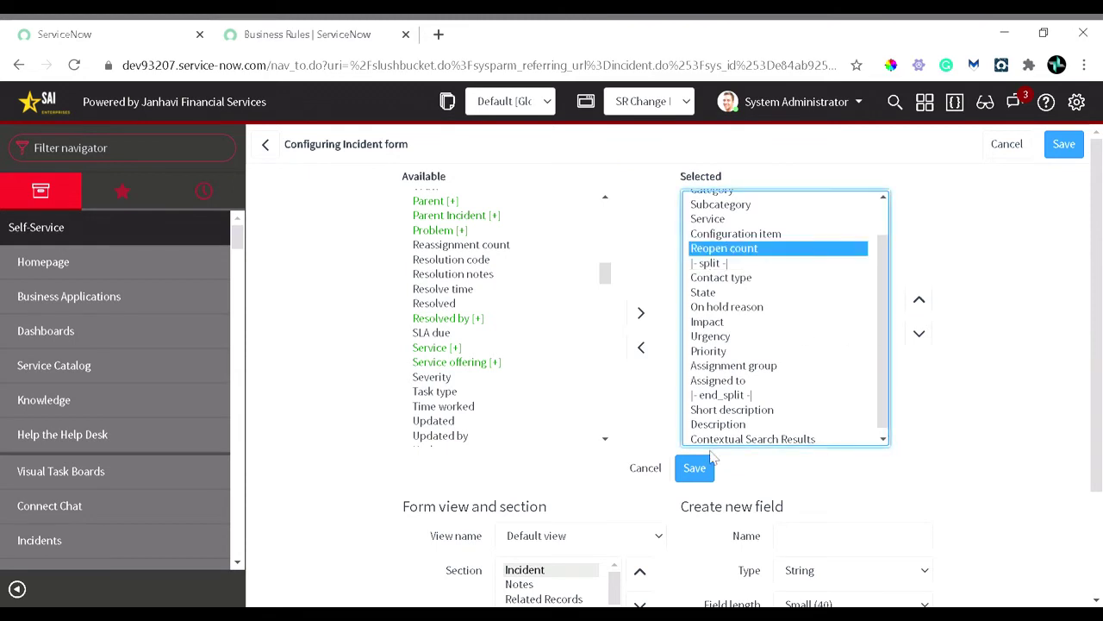
left_click(697, 470)
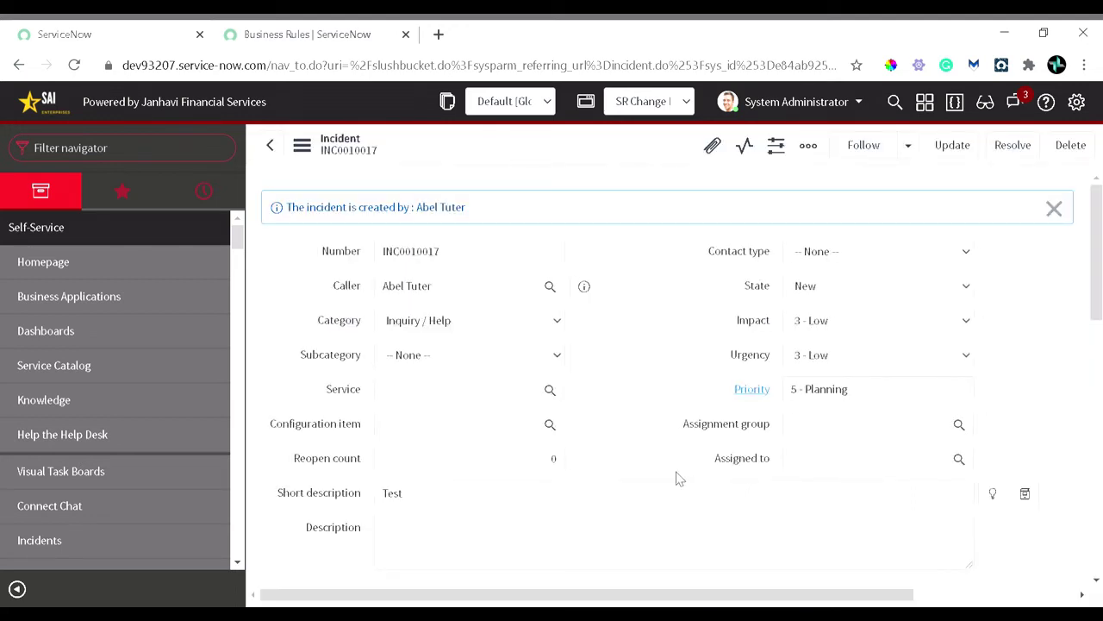
Step: Check the Reopen count field and duplicate the incident's browser tab
left_click(539, 468)
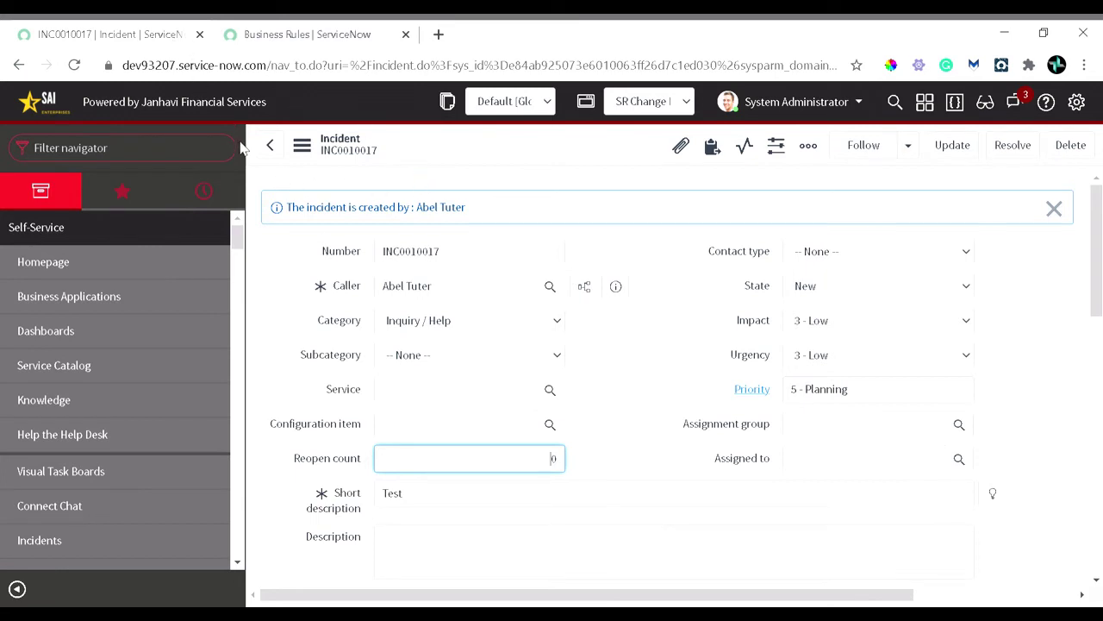
left_click(154, 41)
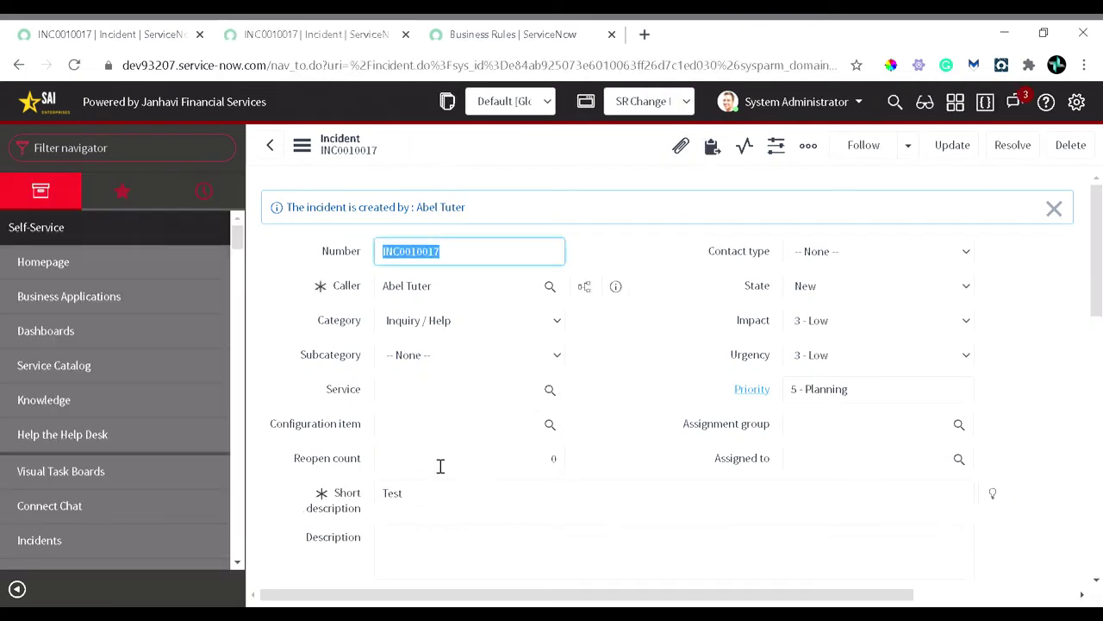
Step: Open the business rules configured for the Incident table from the duplicated incident form
right_click(407, 159)
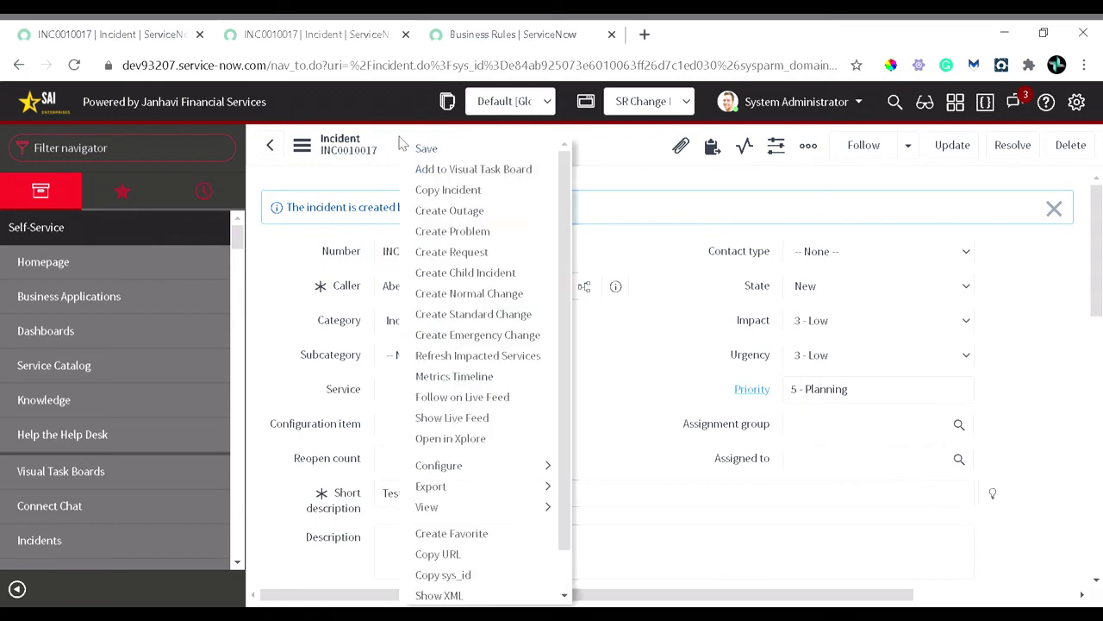
mouse_move(486, 466)
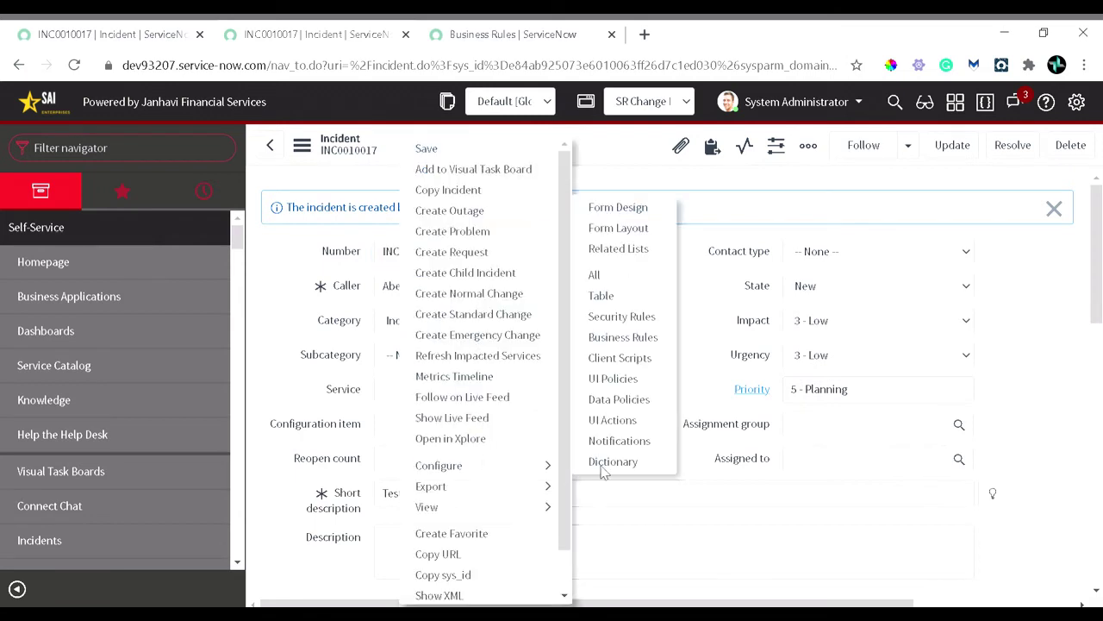
left_click(616, 338)
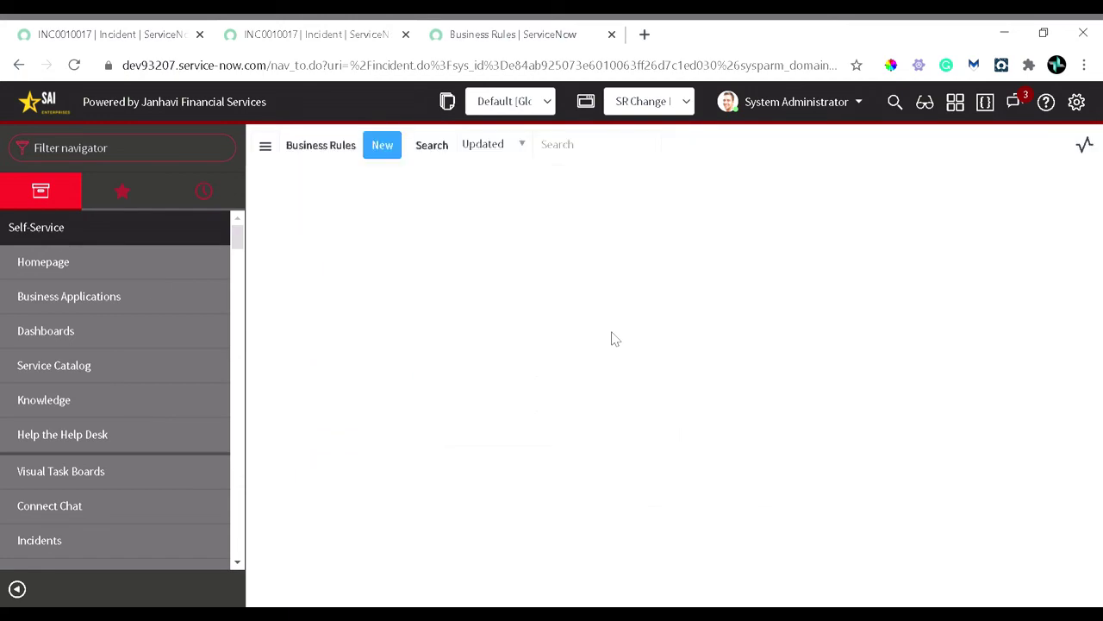
Step: Look through the list of business rules on the Incident and Task tables for one handling reopened incidents
scroll(482, 354, "down", 2)
scroll(482, 353, "down", 6)
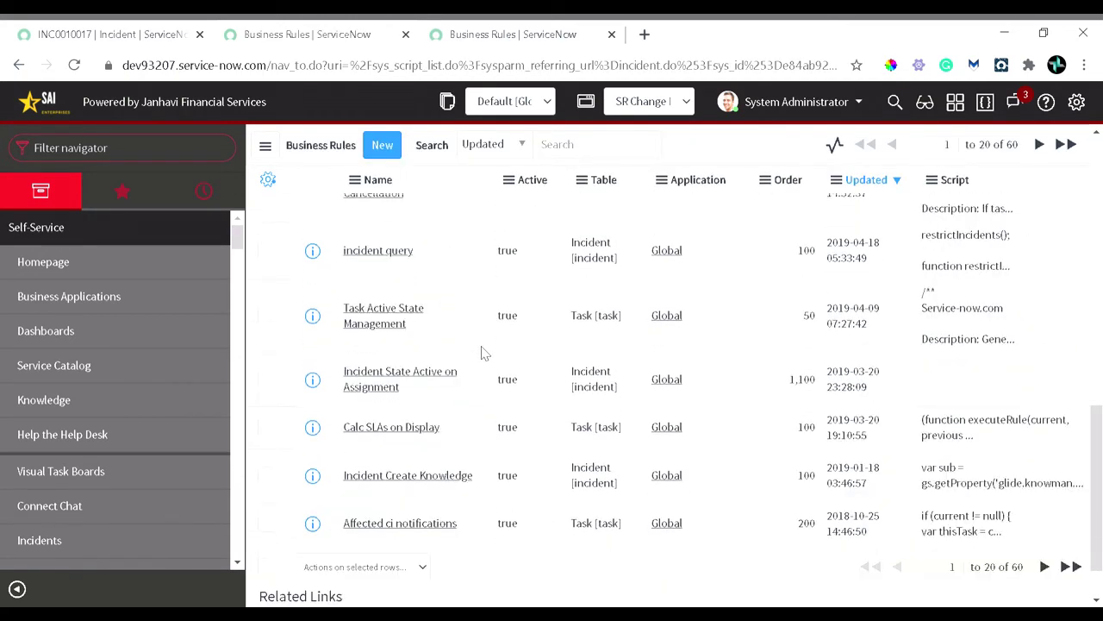
scroll(483, 353, "up", 7)
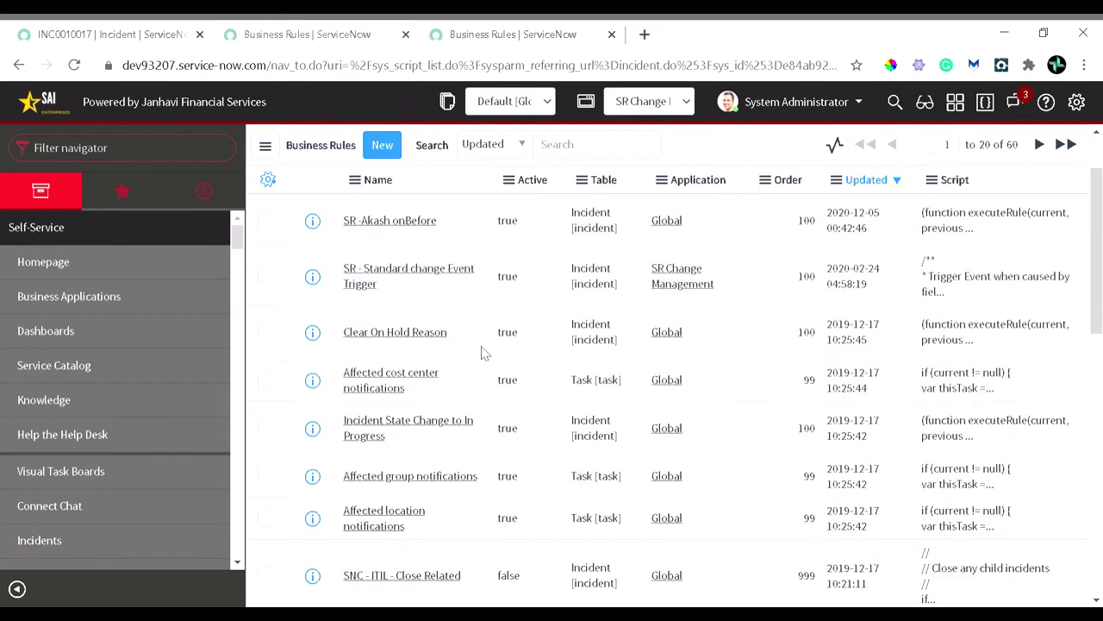
scroll(483, 354, "up", 1)
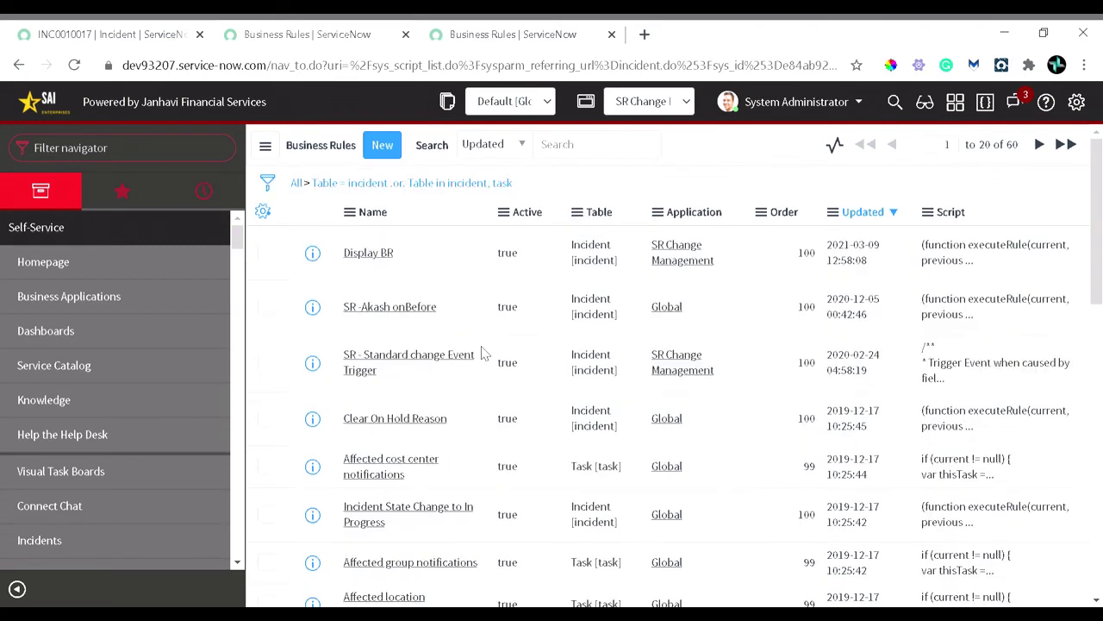
scroll(483, 353, "down", 4)
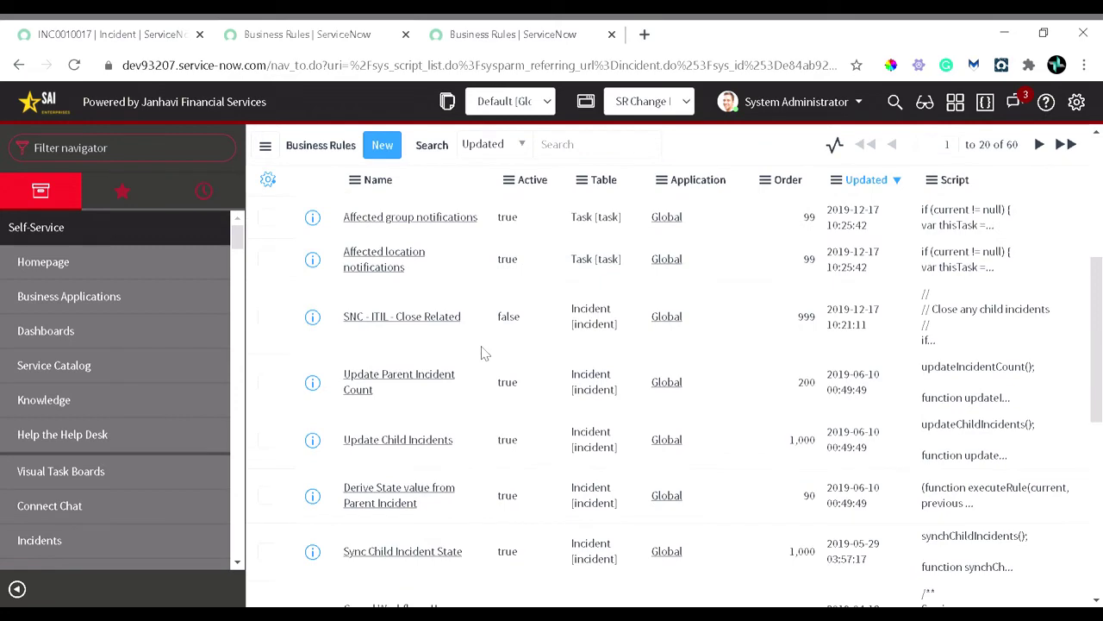
scroll(483, 354, "down", 6)
scroll(483, 354, "up", 5)
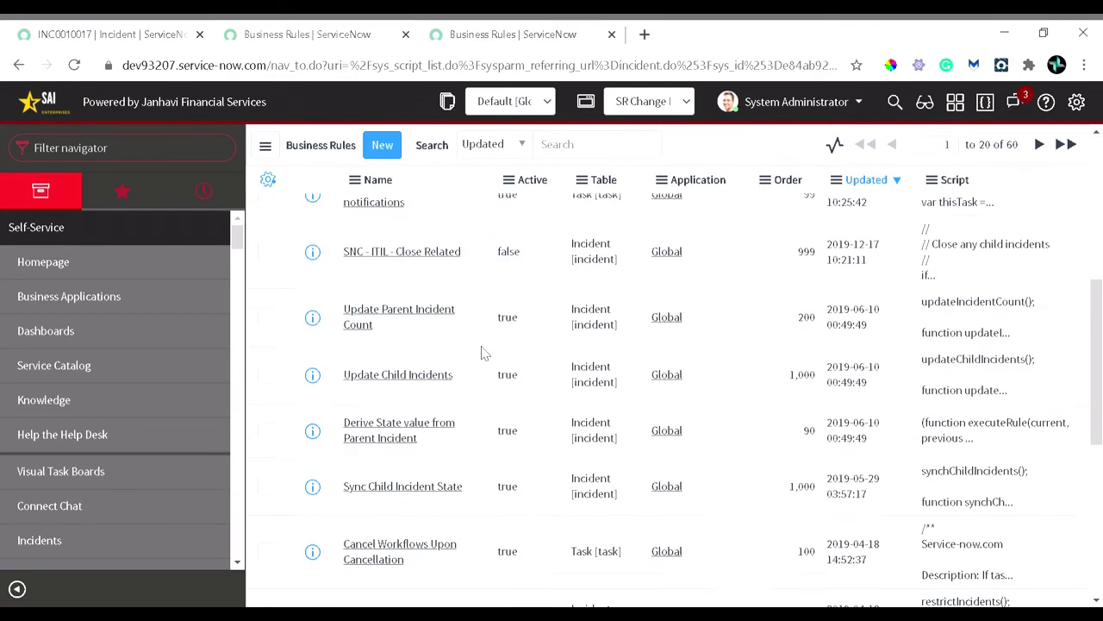
scroll(483, 353, "up", 4)
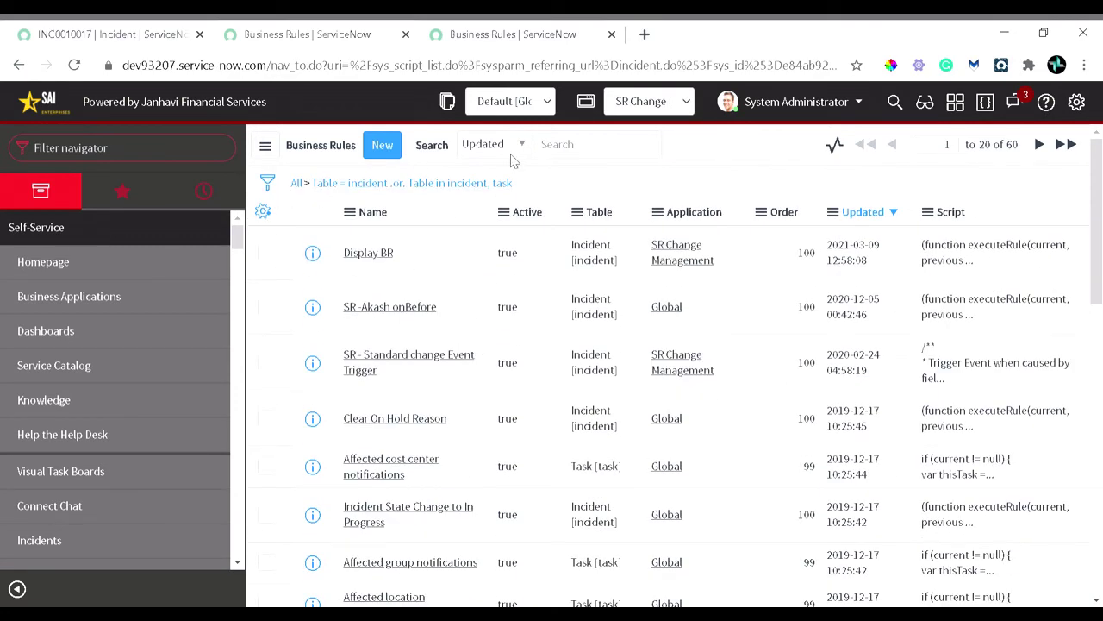
Step: Add the condition Name contains "reopen" to the business rules filter and run it
left_click(269, 186)
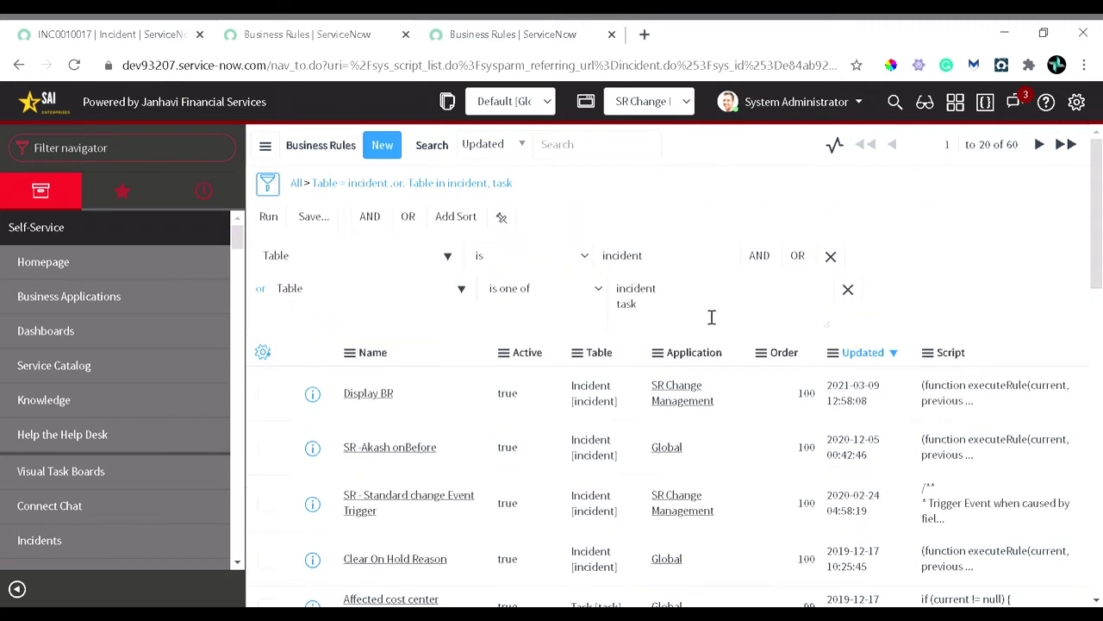
left_click(760, 258)
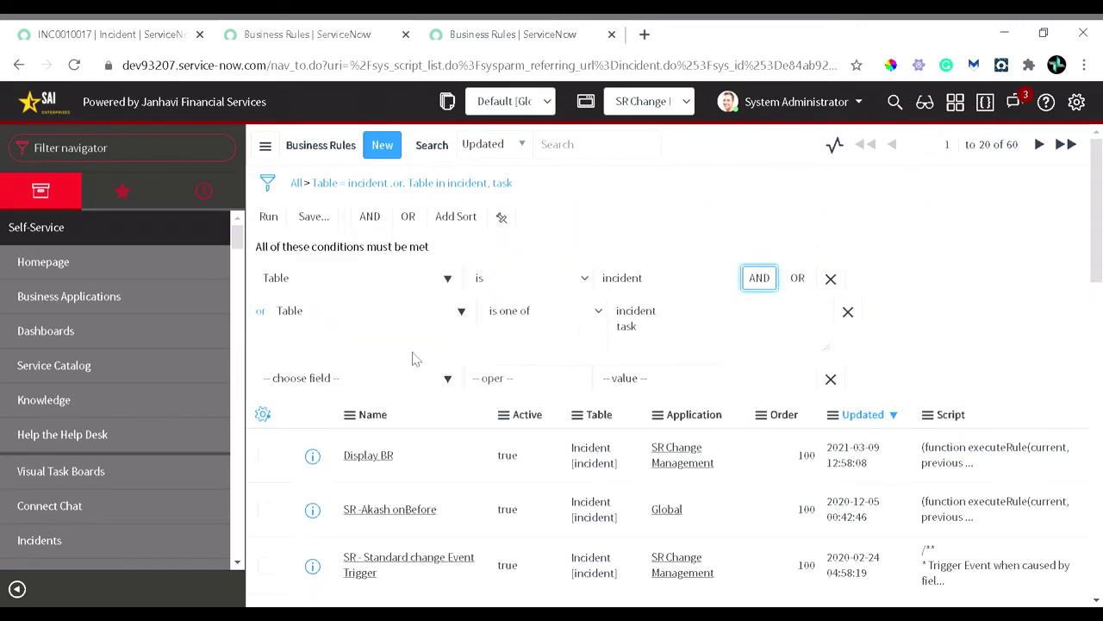
left_click(346, 388)
type("name")
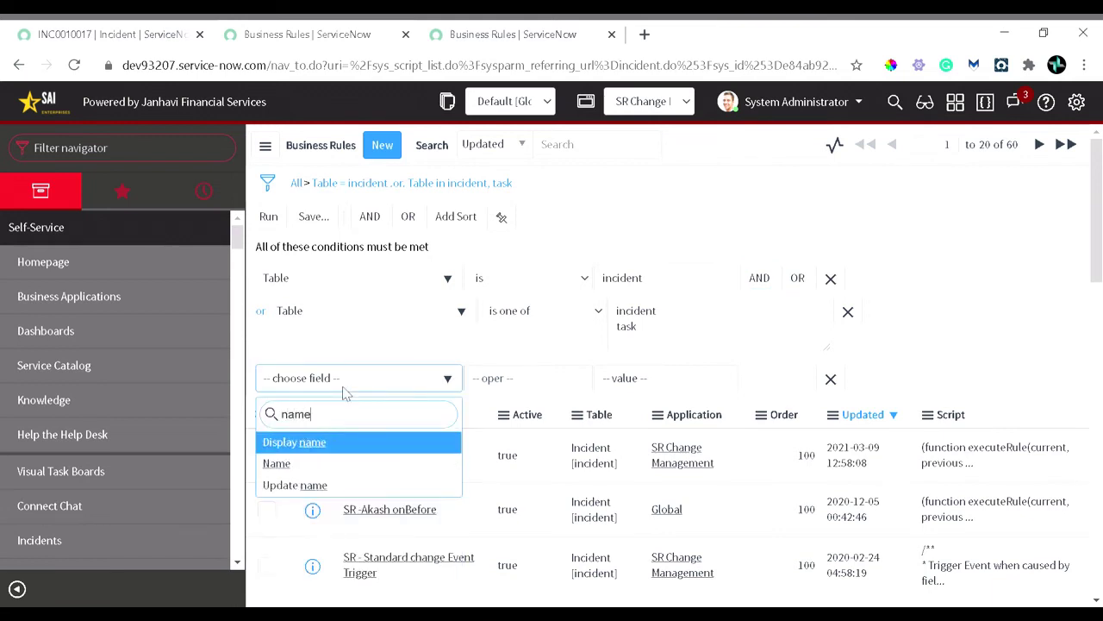
left_click(348, 470)
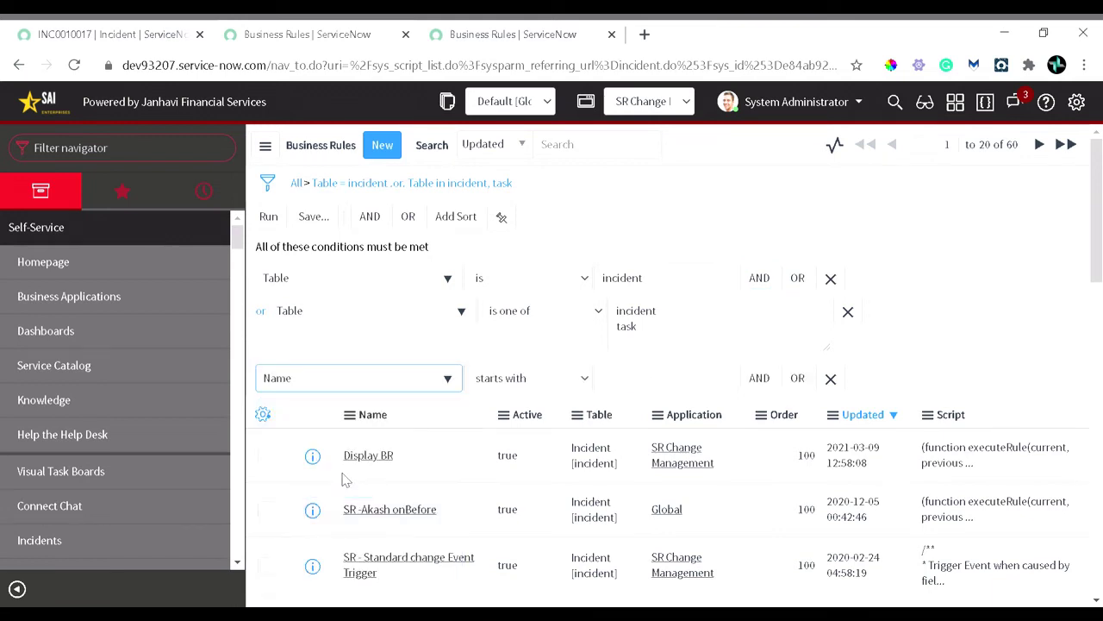
left_click(552, 383)
left_click(543, 170)
left_click(679, 382)
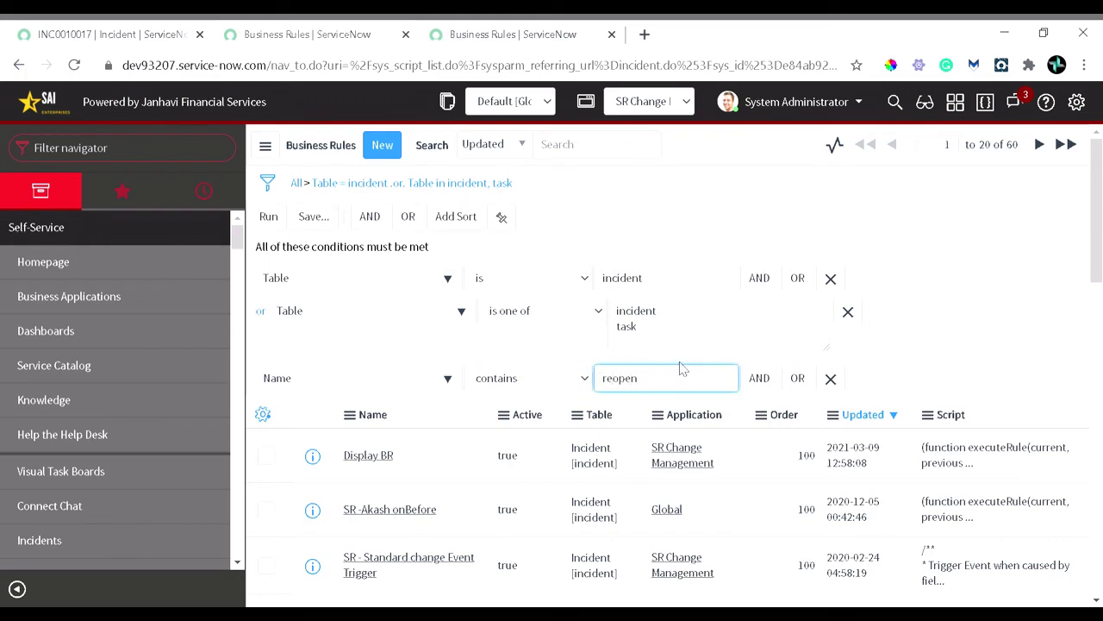
key("Return")
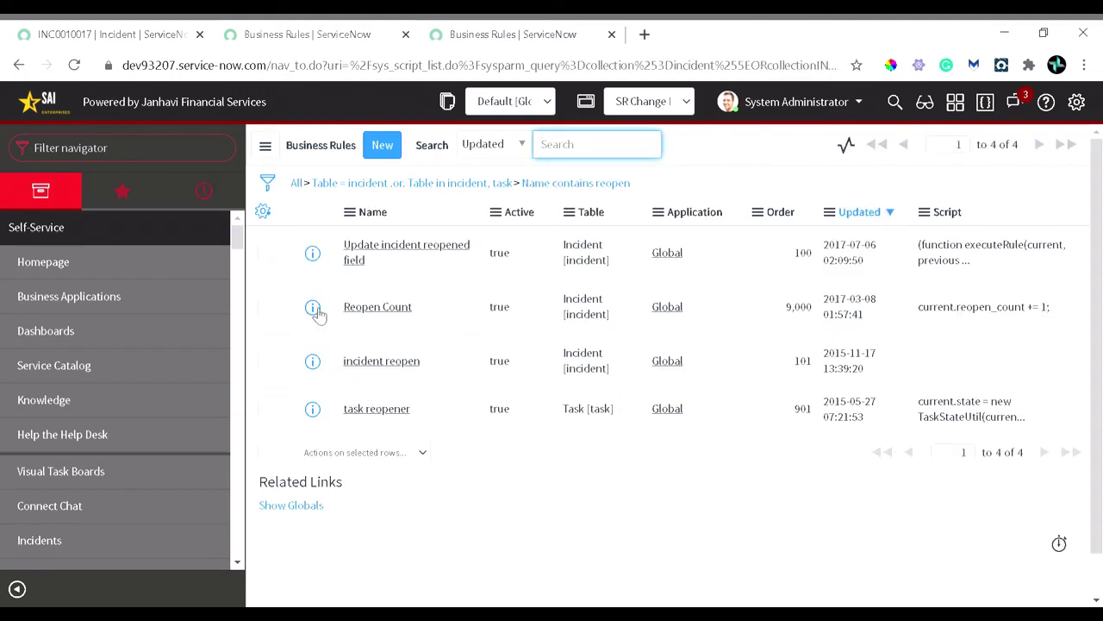
Step: Open the Reopen Count business rule in a new tab and review its run timing, condition and script
middle_click(349, 311)
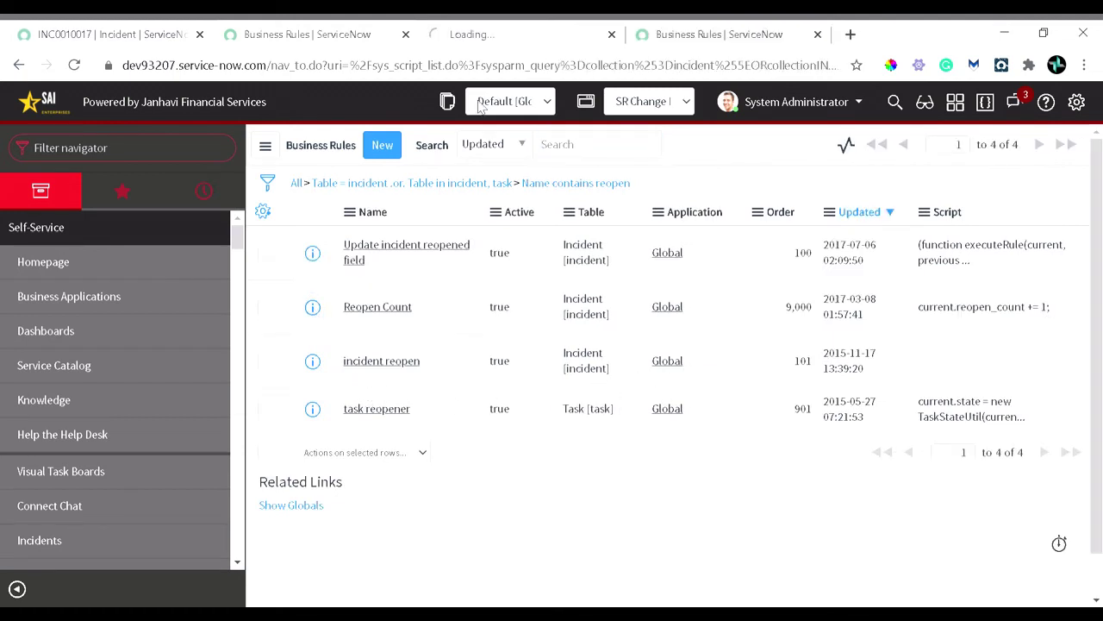
left_click(483, 35)
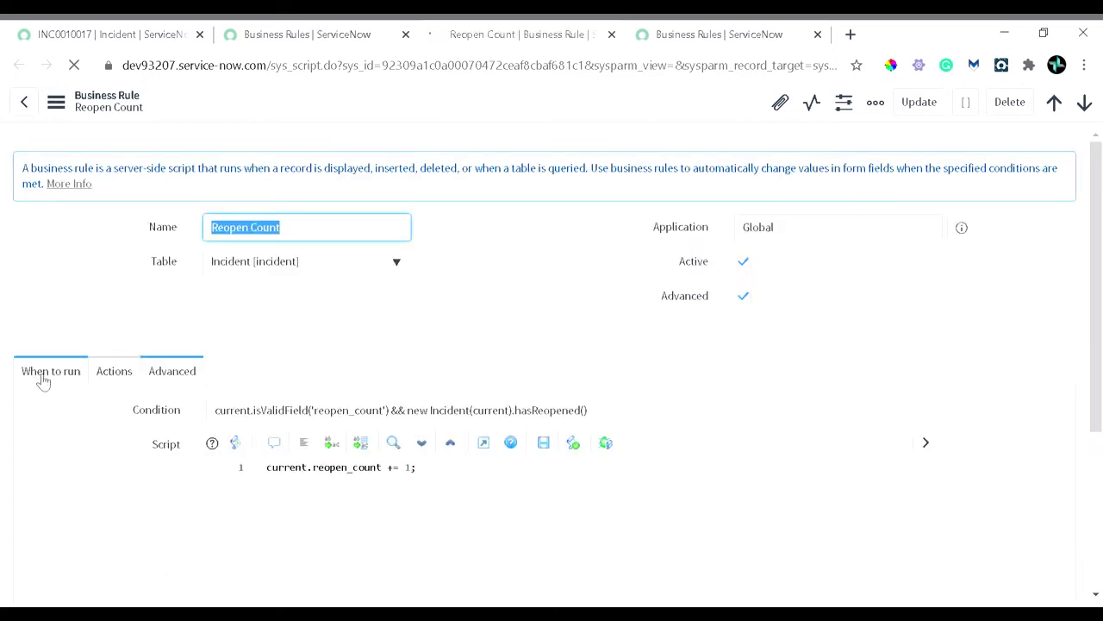
left_click(39, 377)
scroll(264, 387, "down", 1)
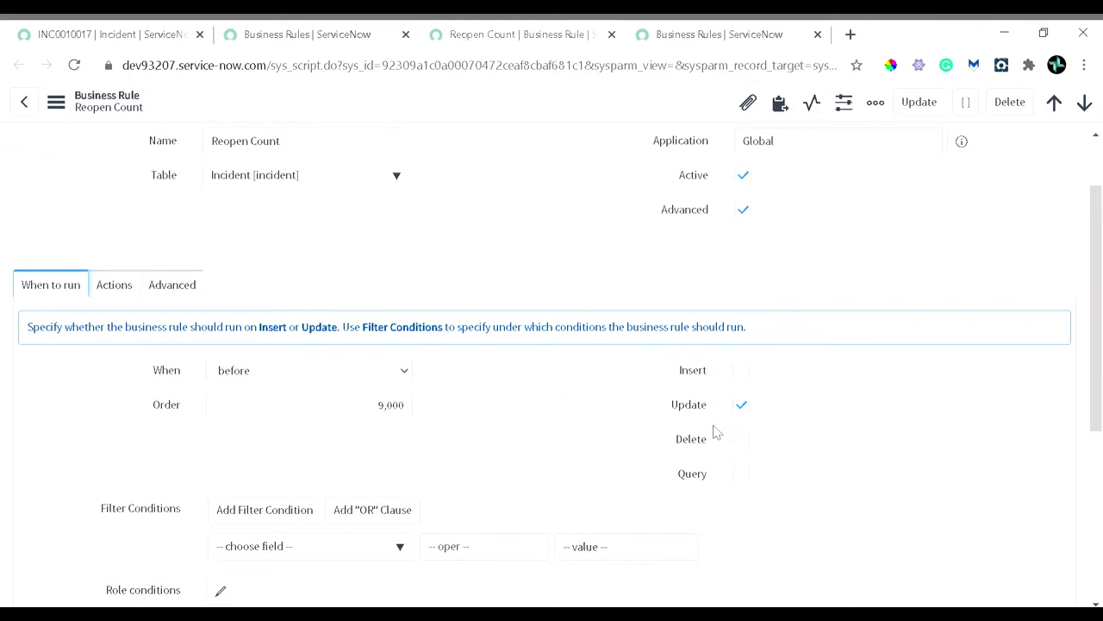
left_click(195, 296)
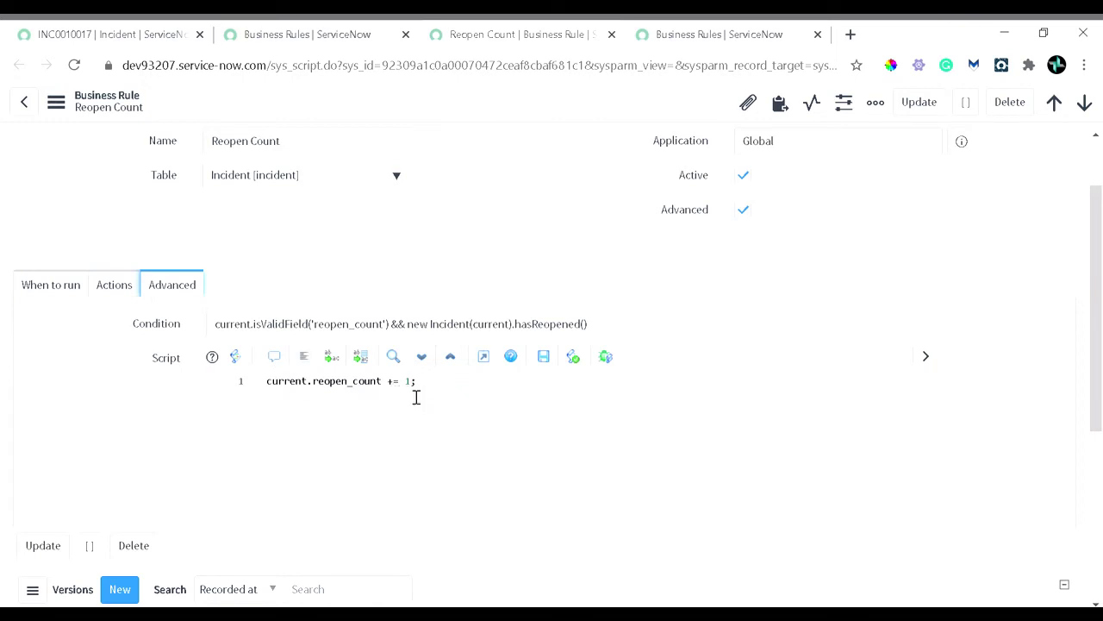
left_click(76, 296)
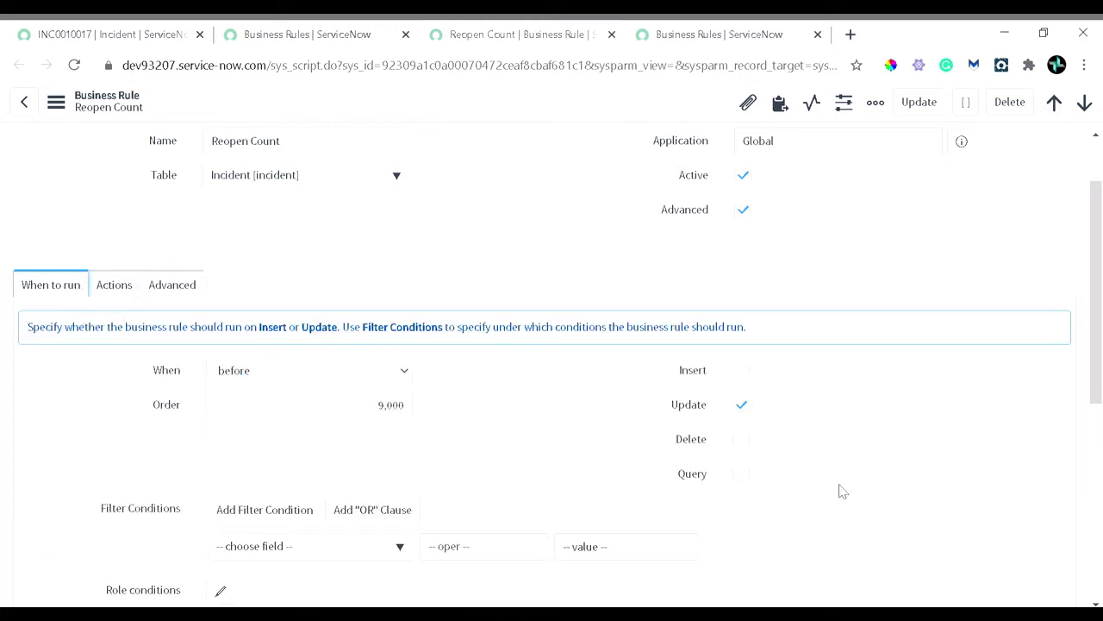
Step: Change the incident's short description to "Test incident" and save the record to check the Reopen count
left_click(140, 49)
scroll(455, 500, "down", 2)
scroll(452, 437, "up", 1)
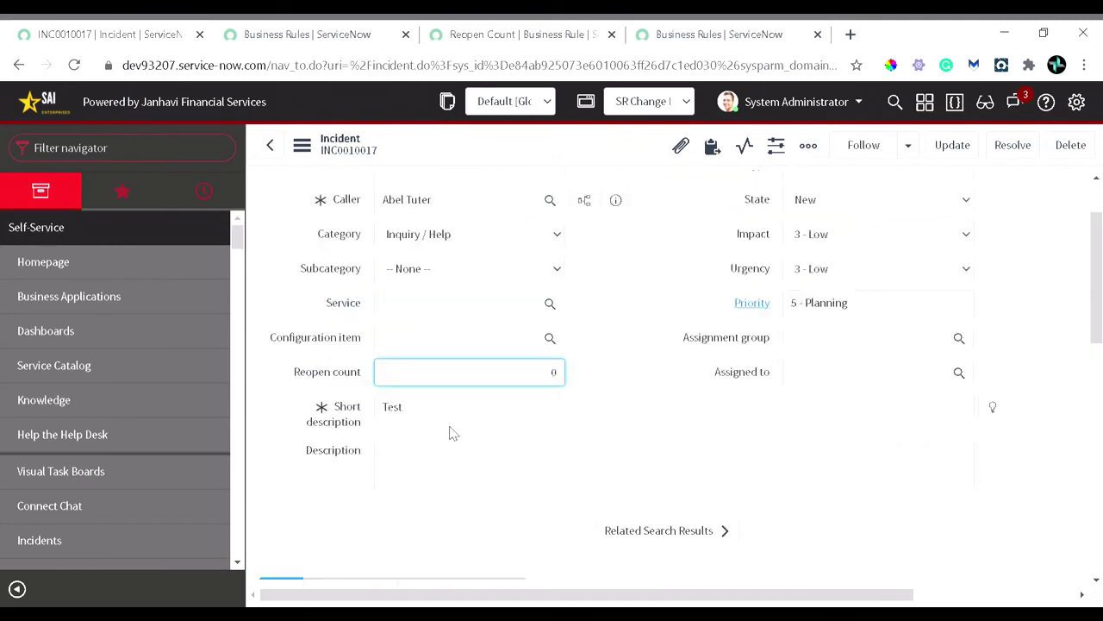
left_click(446, 468)
left_click(431, 419)
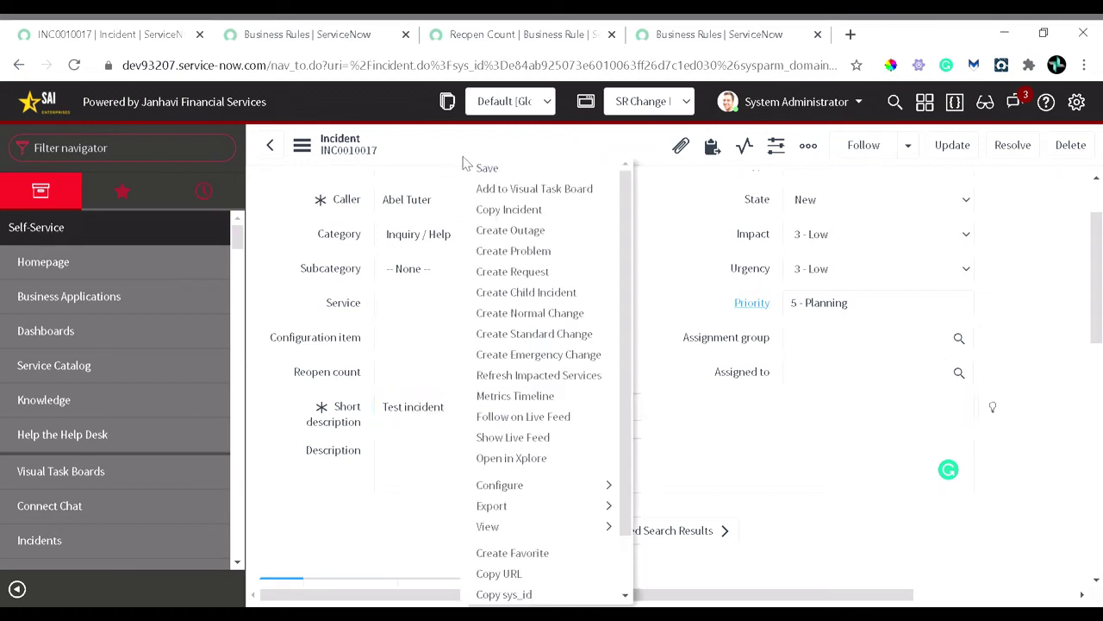
right_click(461, 160)
left_click(488, 168)
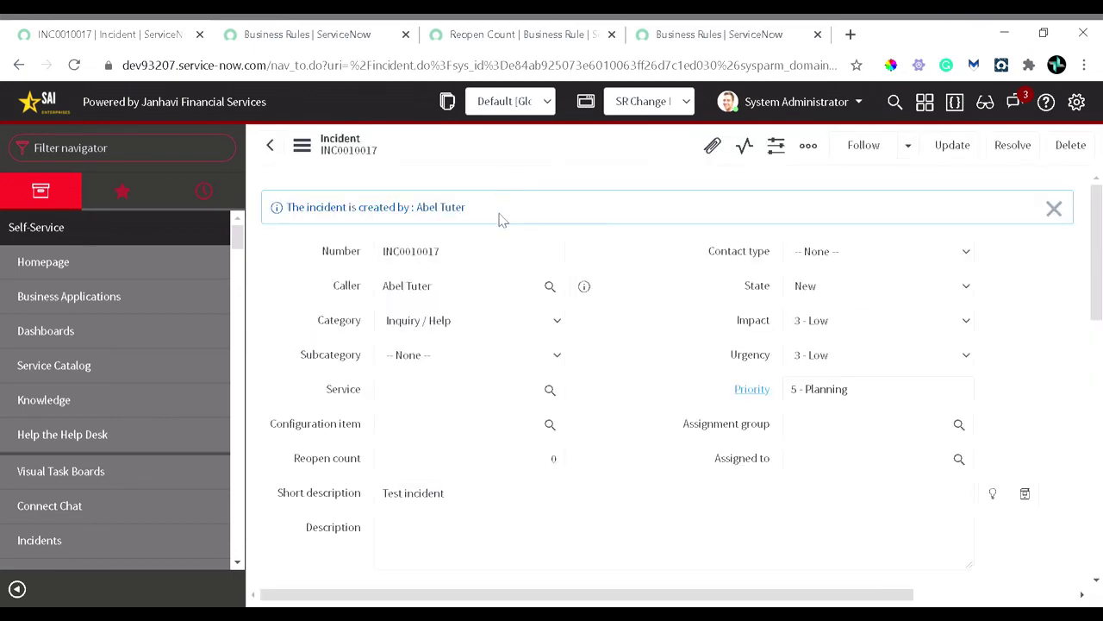
Step: Copy the condition of the Reopen Count business rule and clear it from the Condition field
left_click(358, 38)
left_click(482, 38)
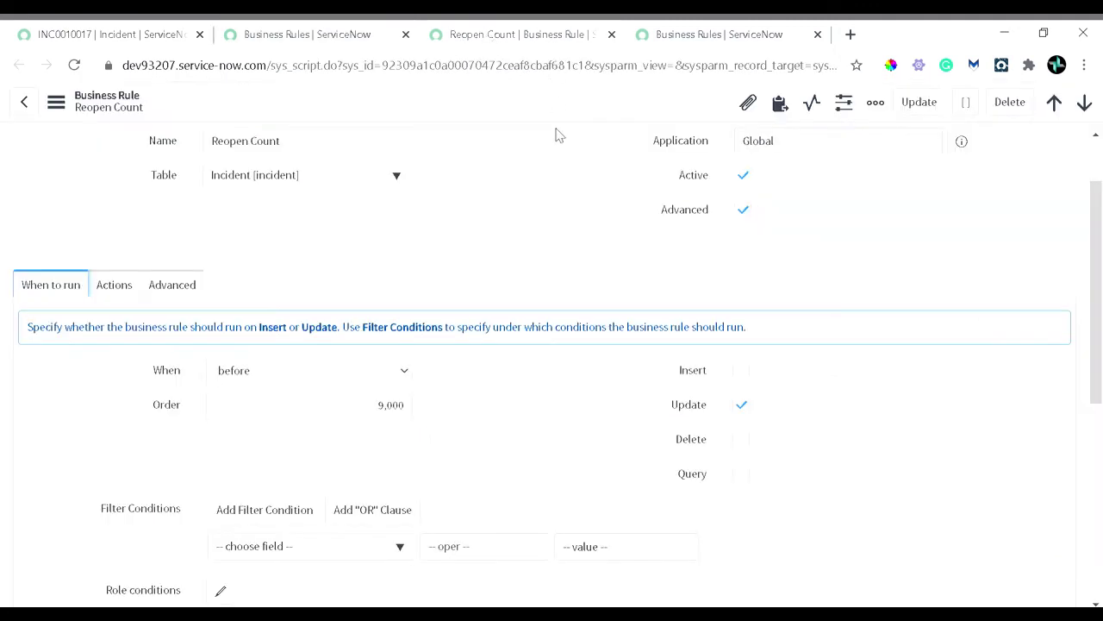
left_click(200, 288)
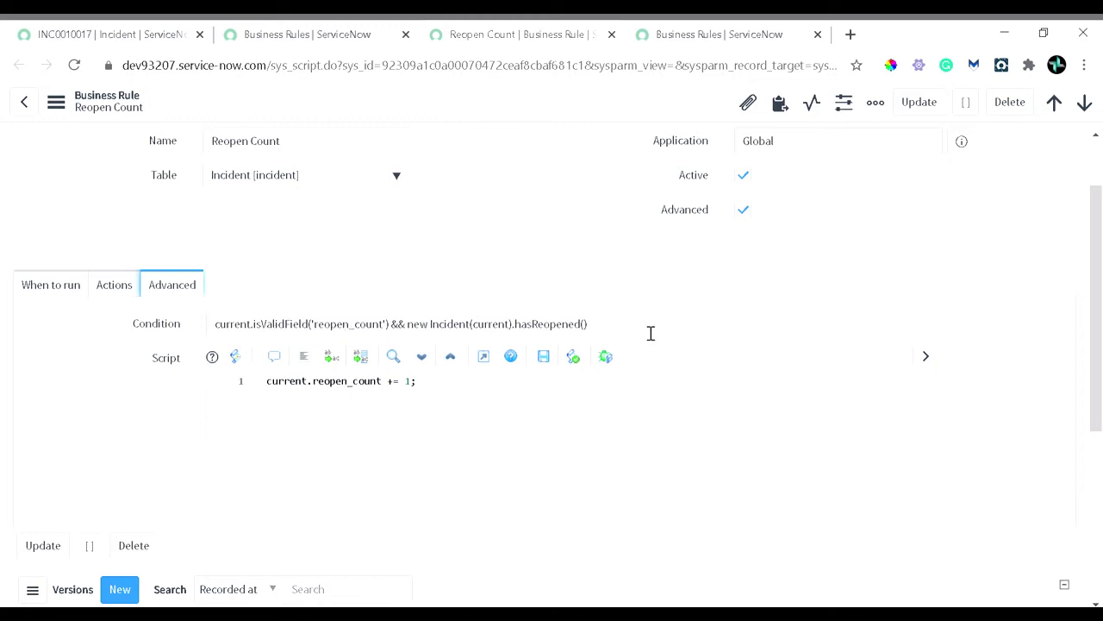
left_click_drag(651, 333, 196, 335)
key("ctrl+c")
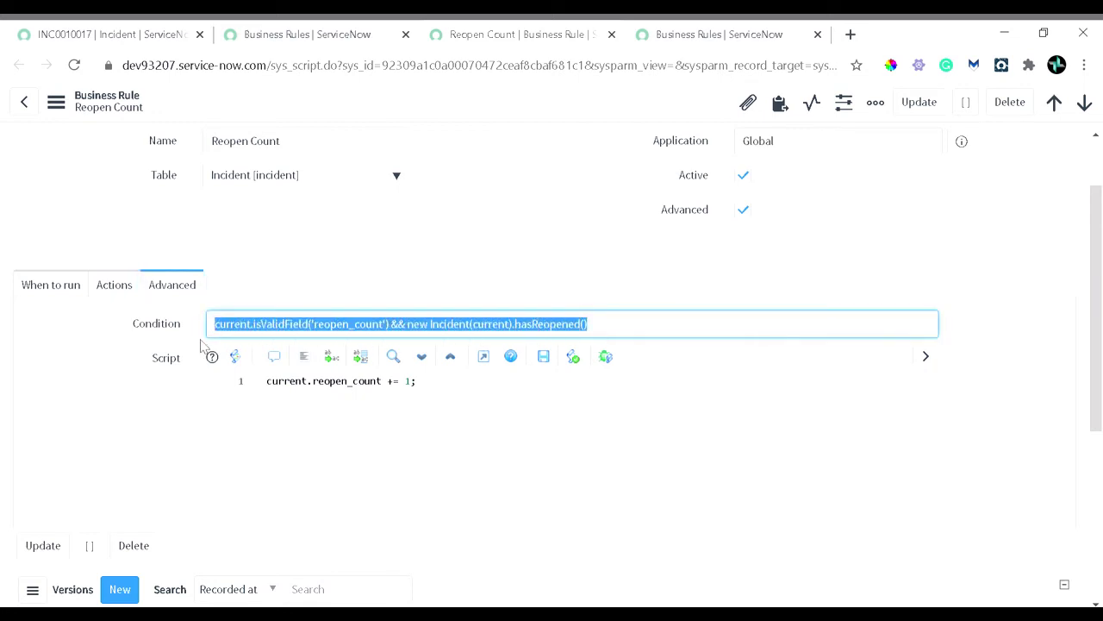
key("BackSpace")
Step: Paste the copied condition as a // comment on line 3 of the Reopen Count script and save the rule
left_click(456, 409)
key("Return")
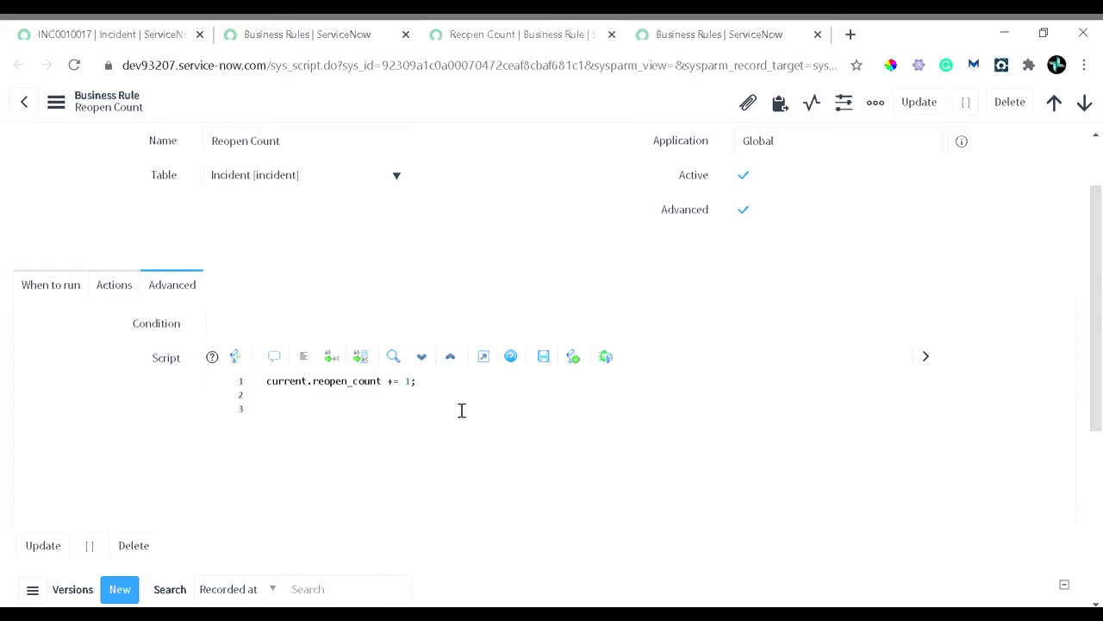
key("ctrl+v")
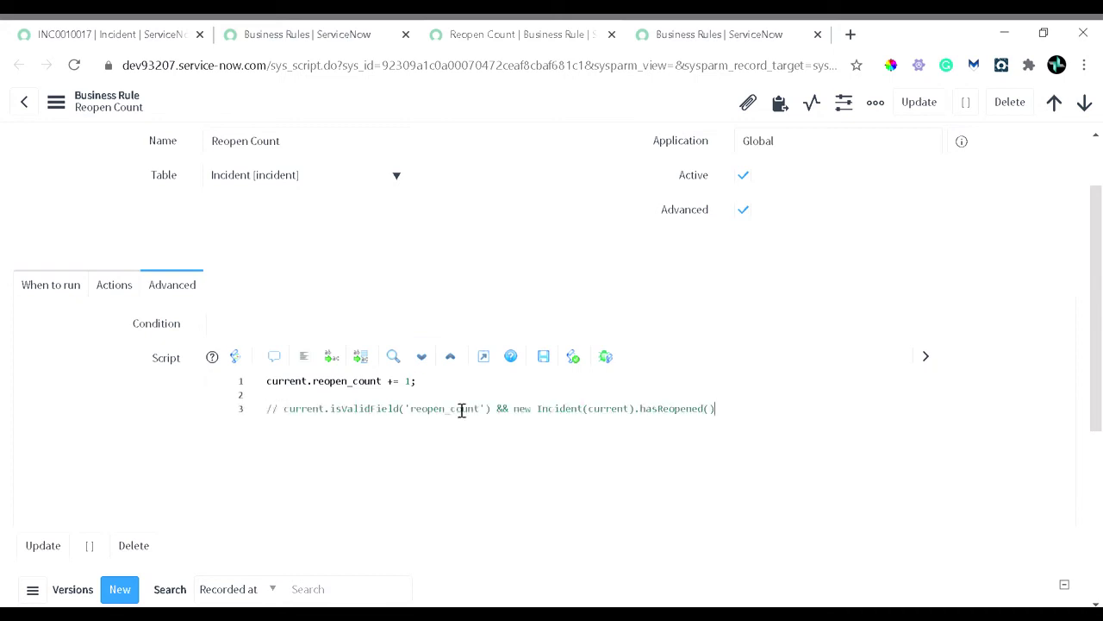
right_click(486, 105)
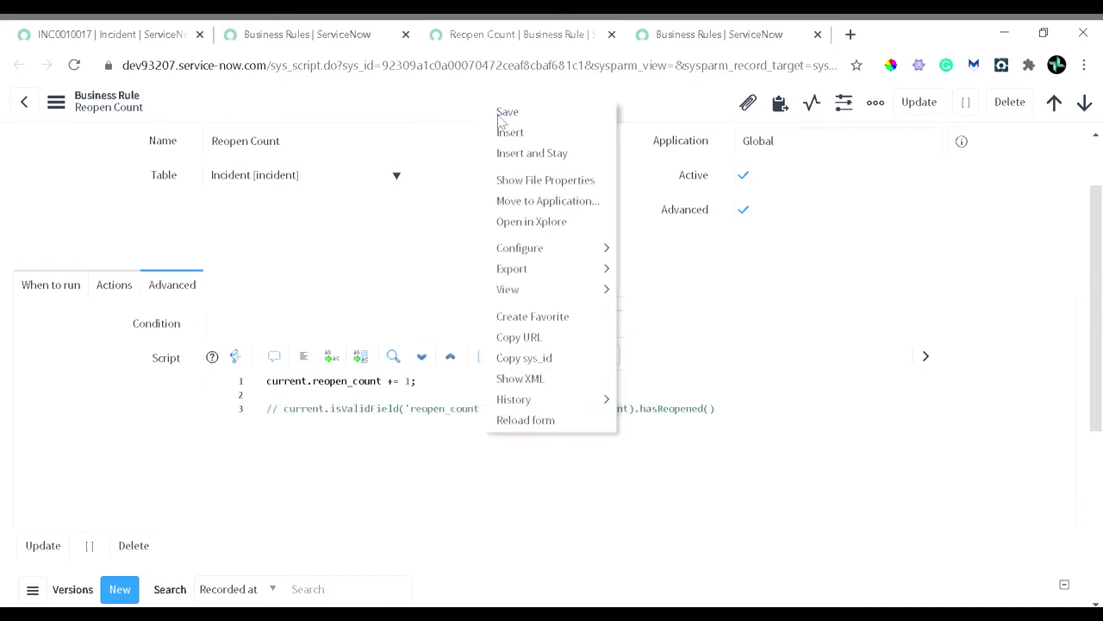
left_click(499, 115)
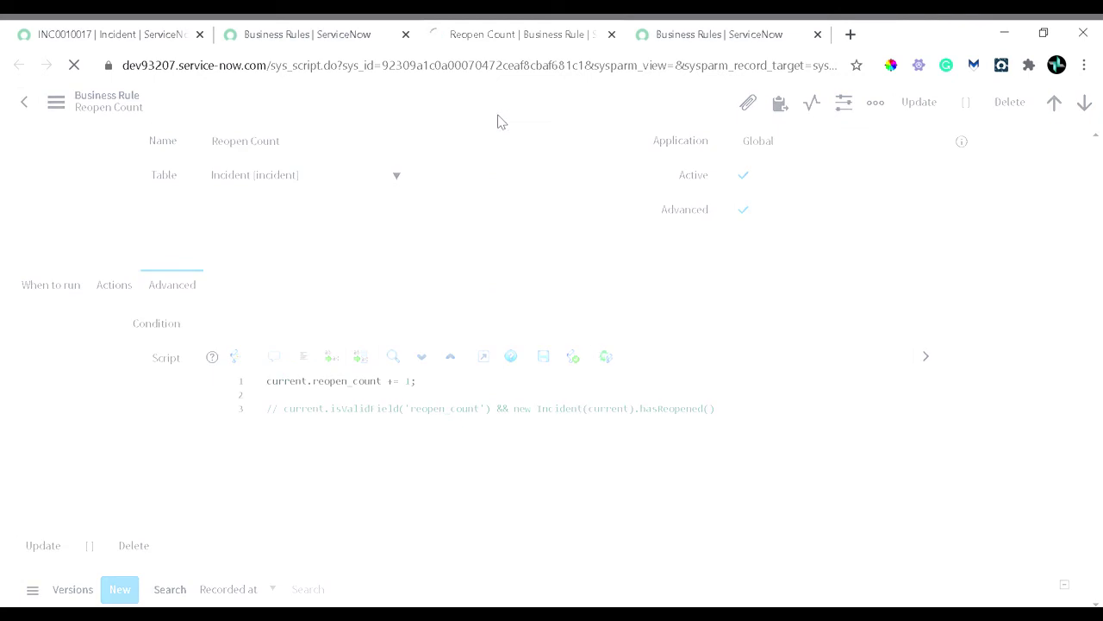
Step: Append the incident's own number to the short description "Test incident" and save the record
left_click(146, 36)
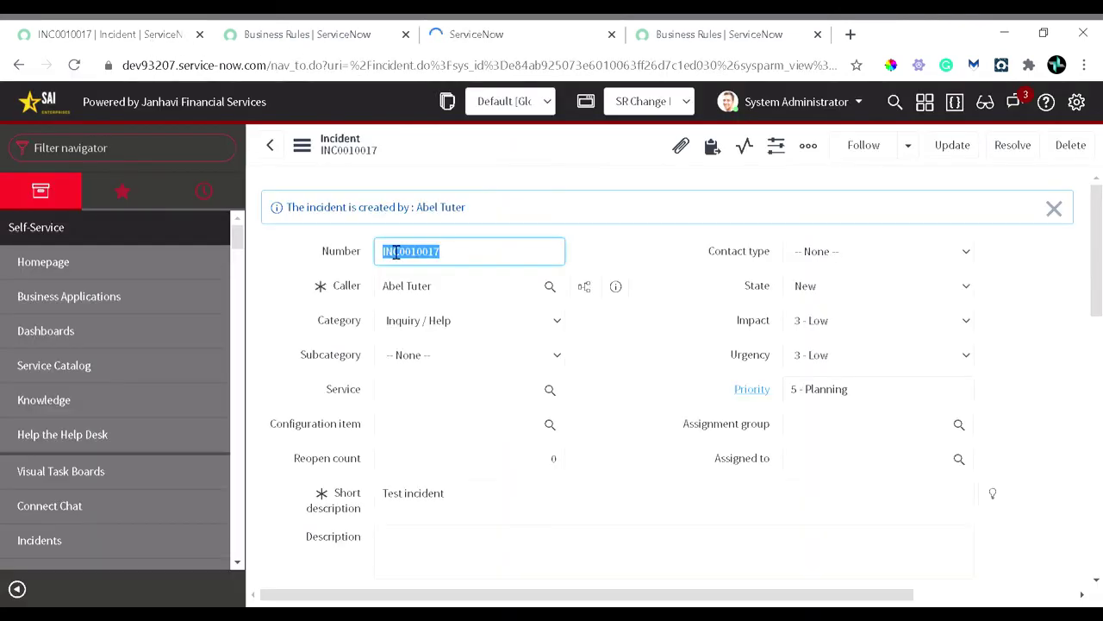
left_click(488, 507)
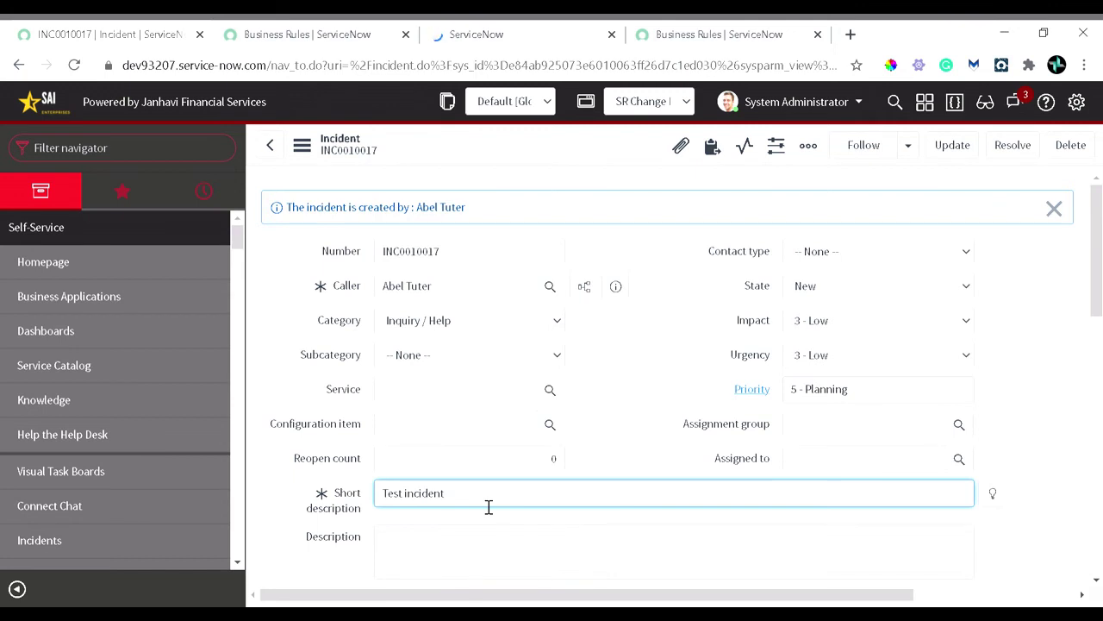
double_click(420, 258)
key("ctrl+c")
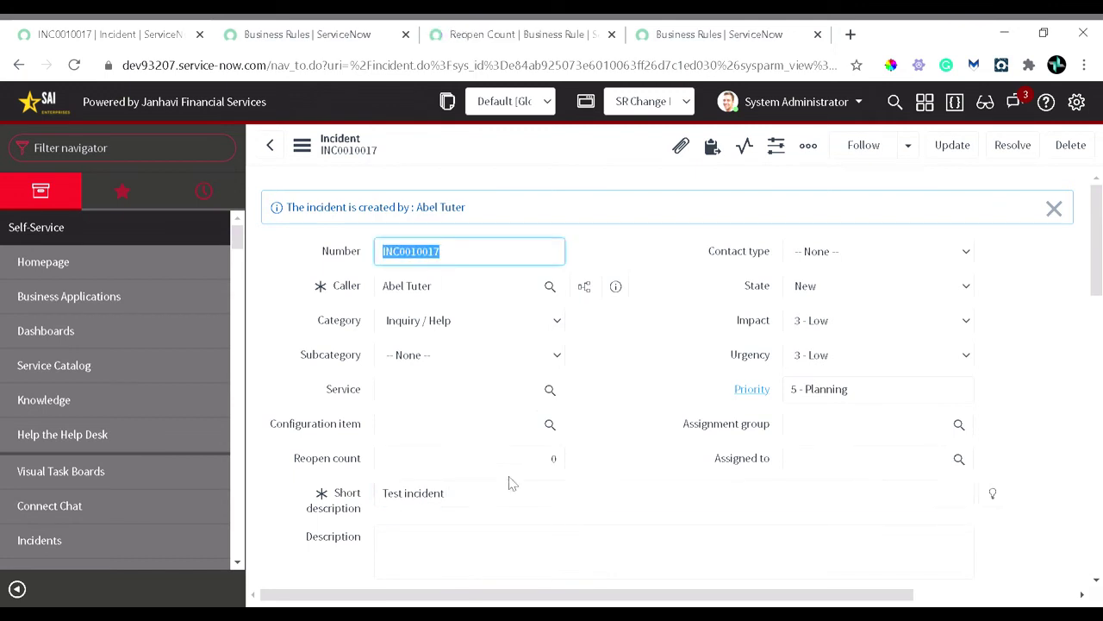
left_click(524, 503)
key("ctrl+v")
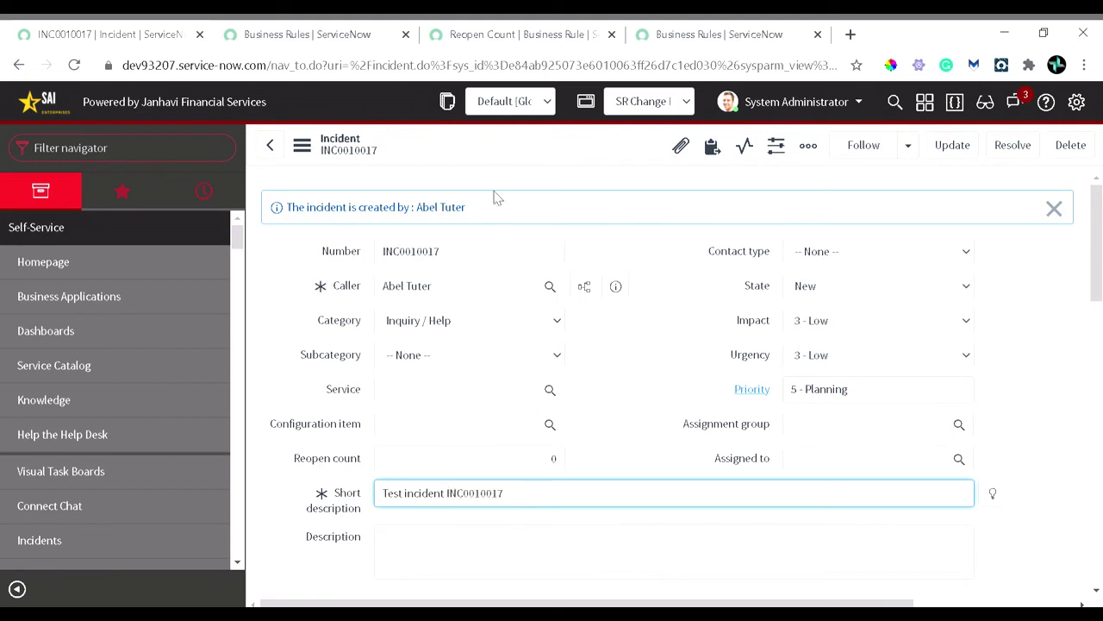
right_click(491, 158)
left_click(508, 164)
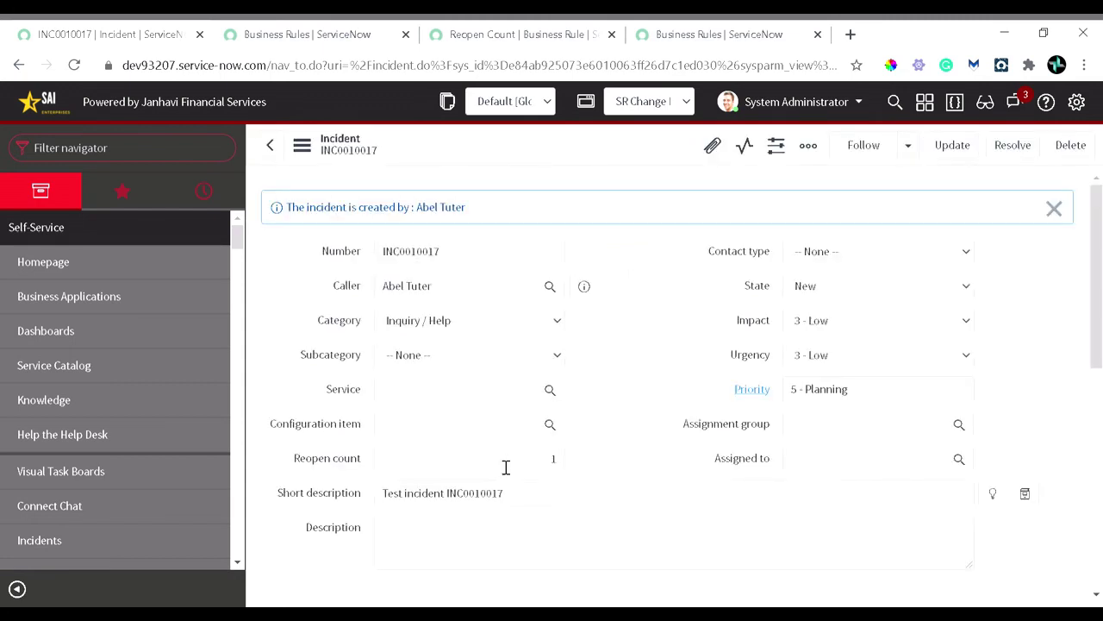
Step: Duplicate the incident's browser tab and open the Incident table's business rules list in the copy
double_click(534, 460)
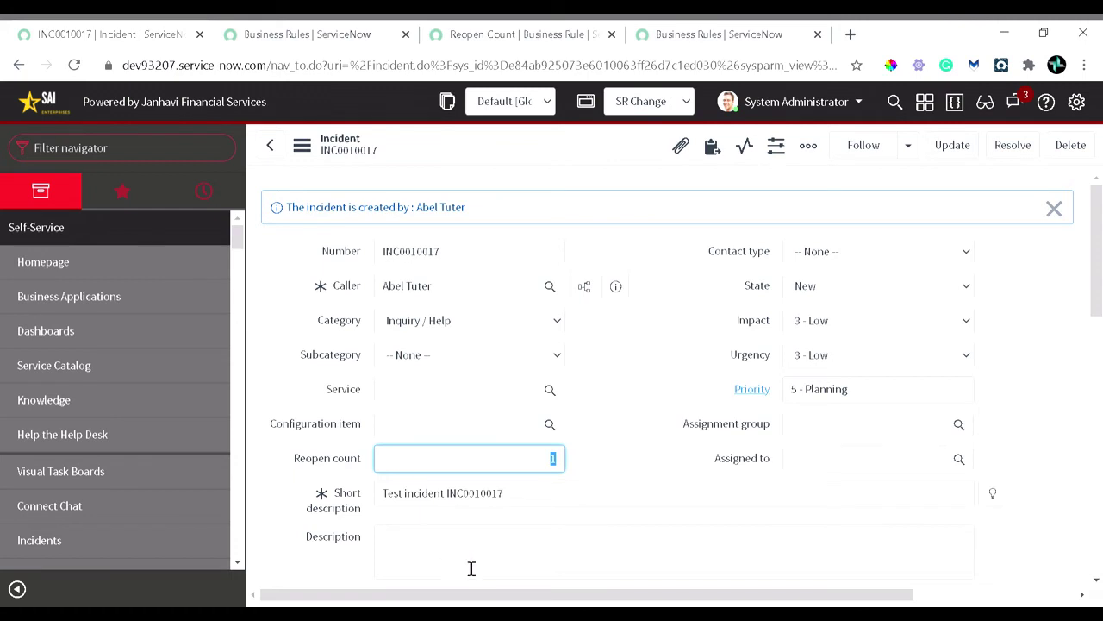
scroll(488, 507, "down", 1)
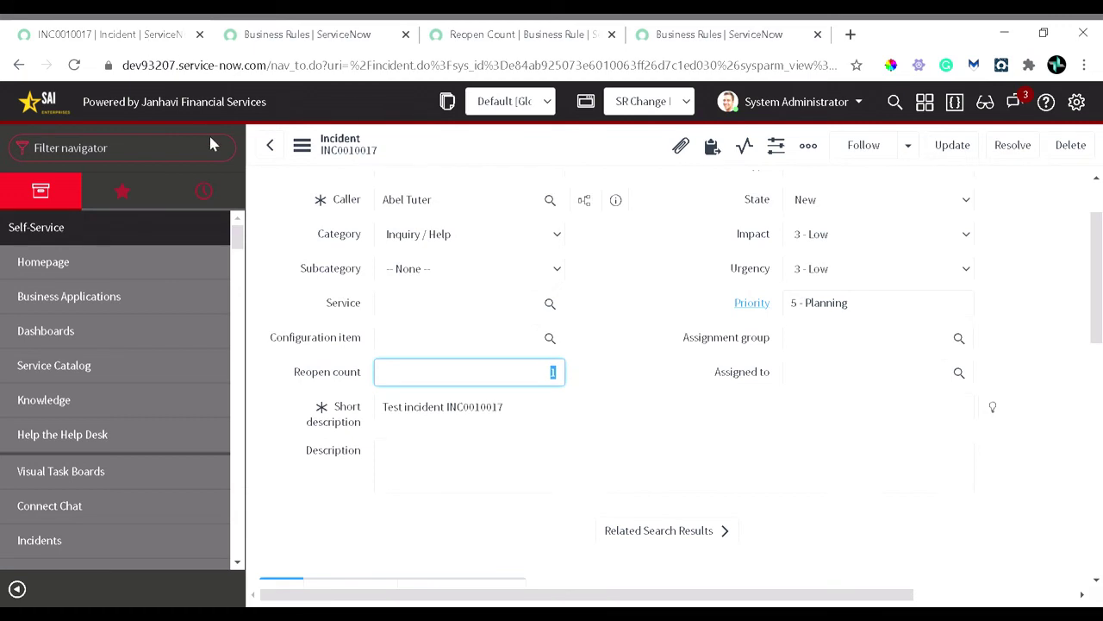
key("ctrl+l")
key("alt+Return")
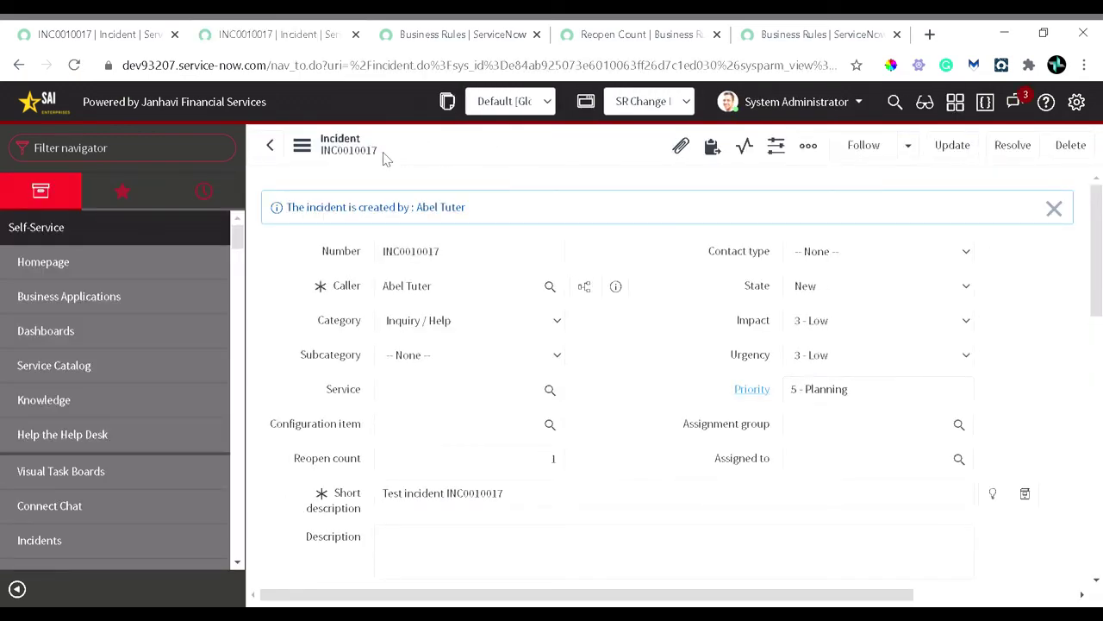
right_click(385, 160)
mouse_move(481, 495)
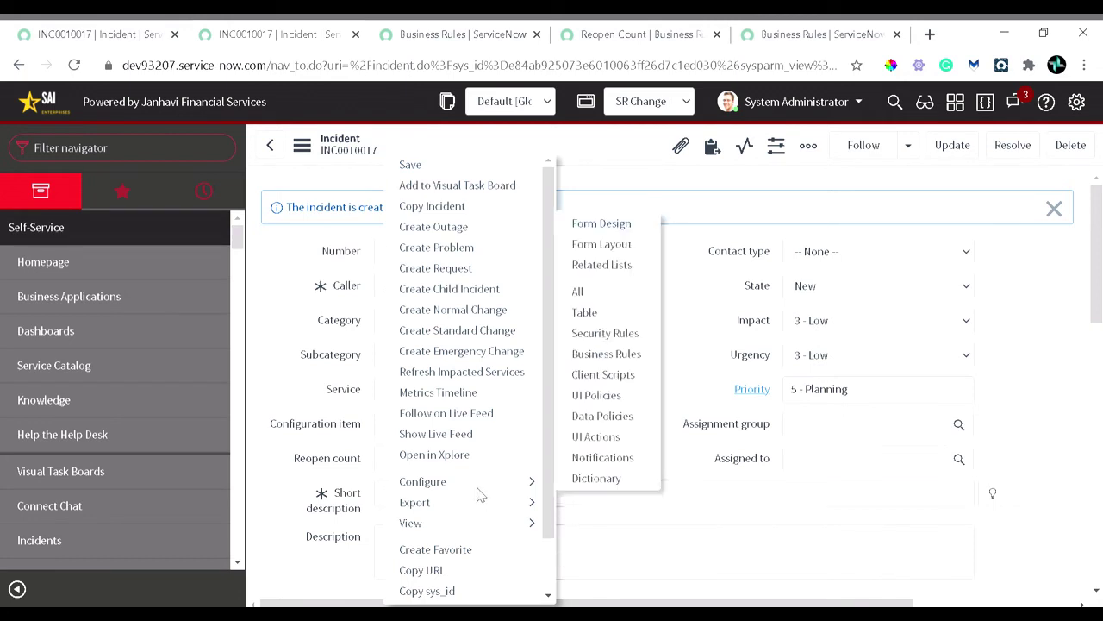
left_click(605, 358)
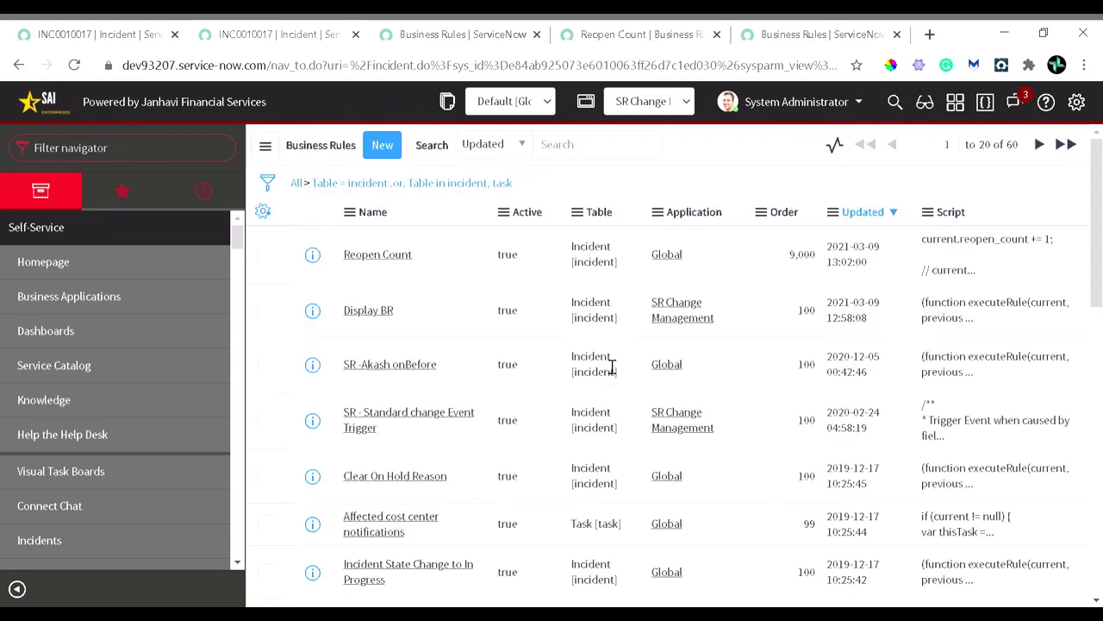
Step: Review the Reopen count field on the incident record and return to the business rules list
left_click(107, 41)
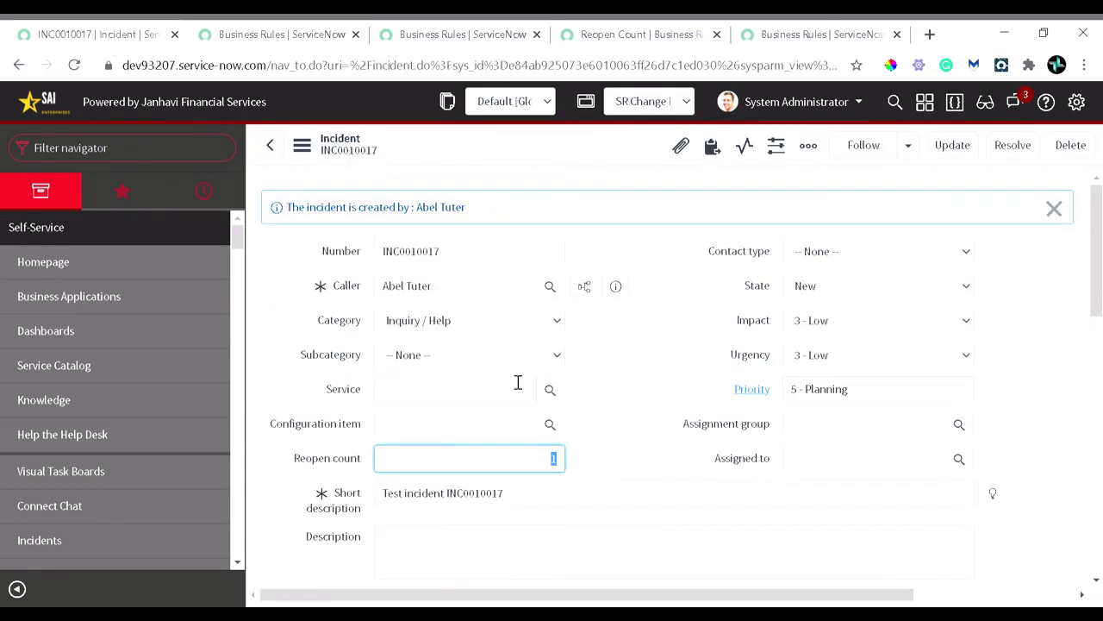
scroll(478, 389, "down", 1)
key("ctrl+a")
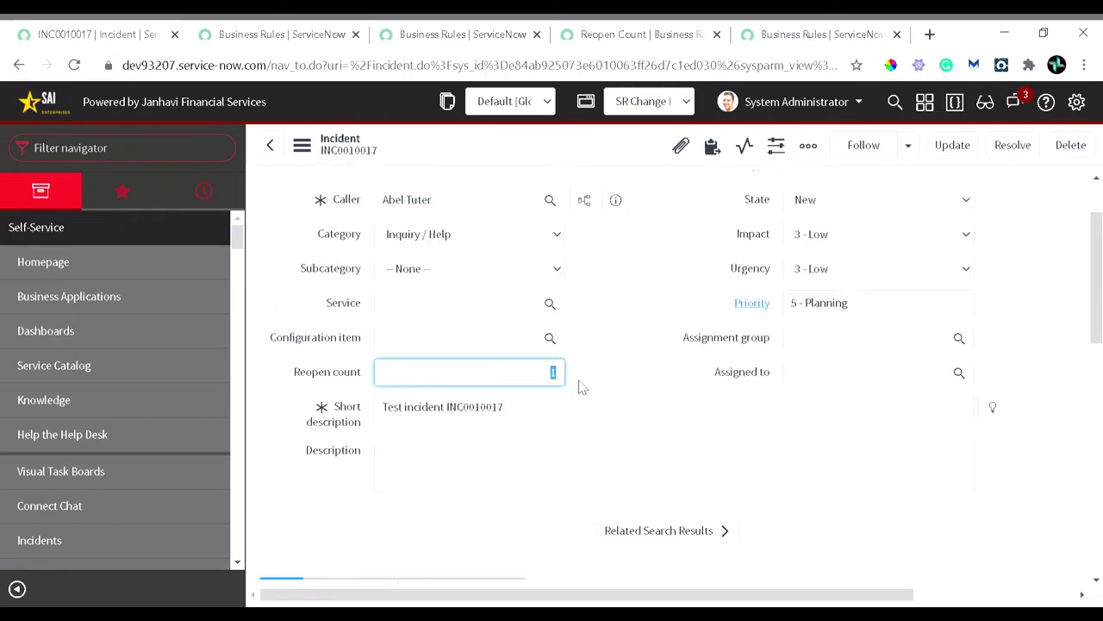
left_click(303, 35)
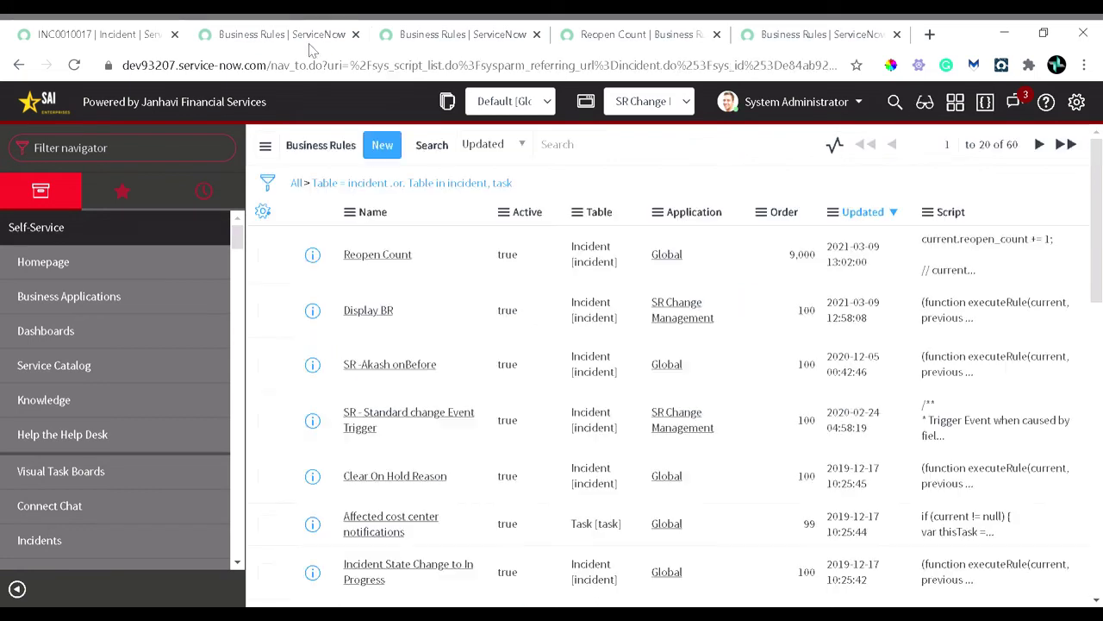
Step: Create a new business rule on the Incident table named "After Business rule" with the Advanced option enabled
left_click(383, 146)
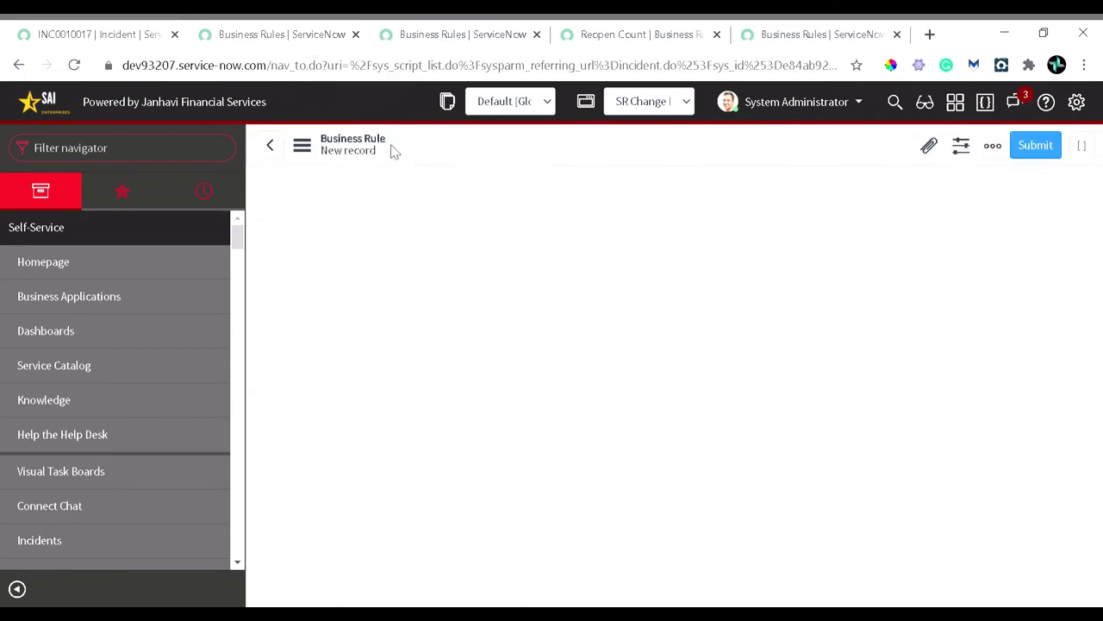
left_click(453, 224)
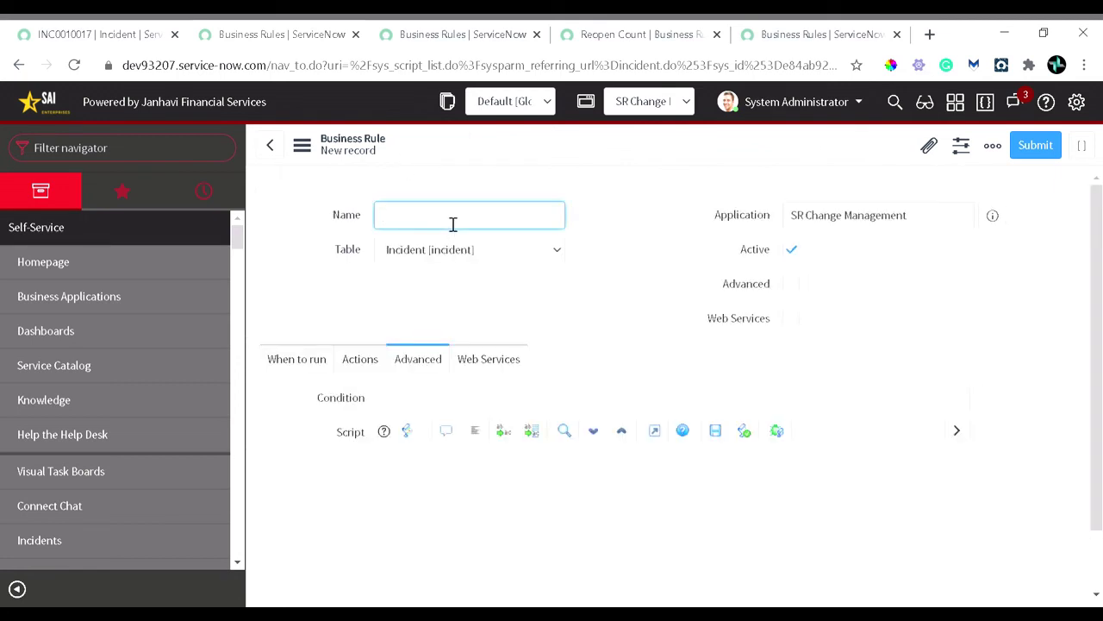
type("Aft")
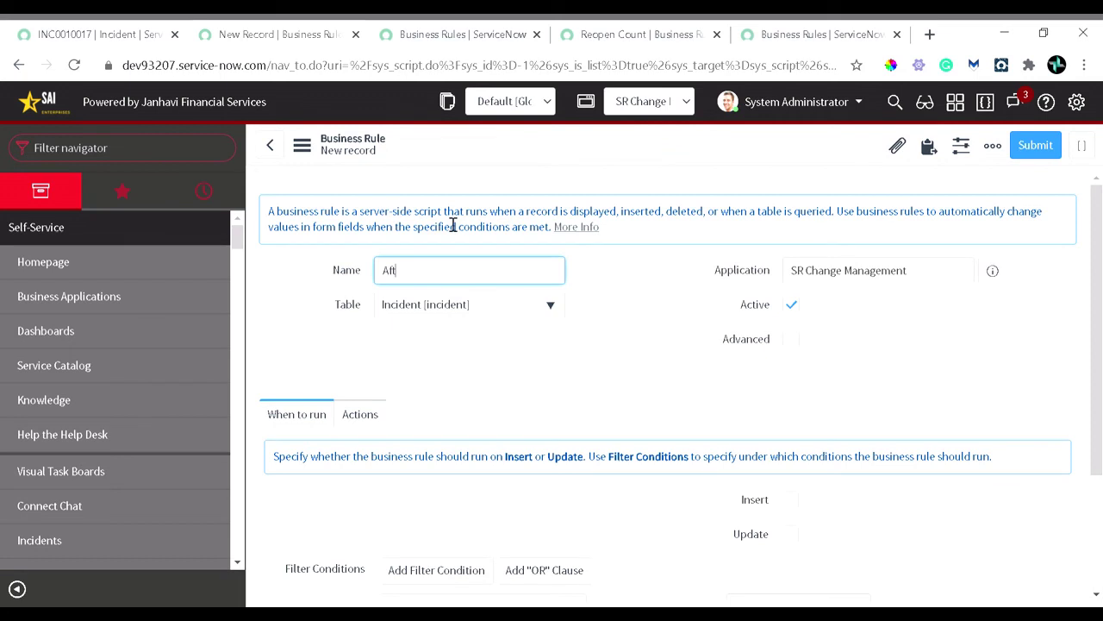
type("er Business rule")
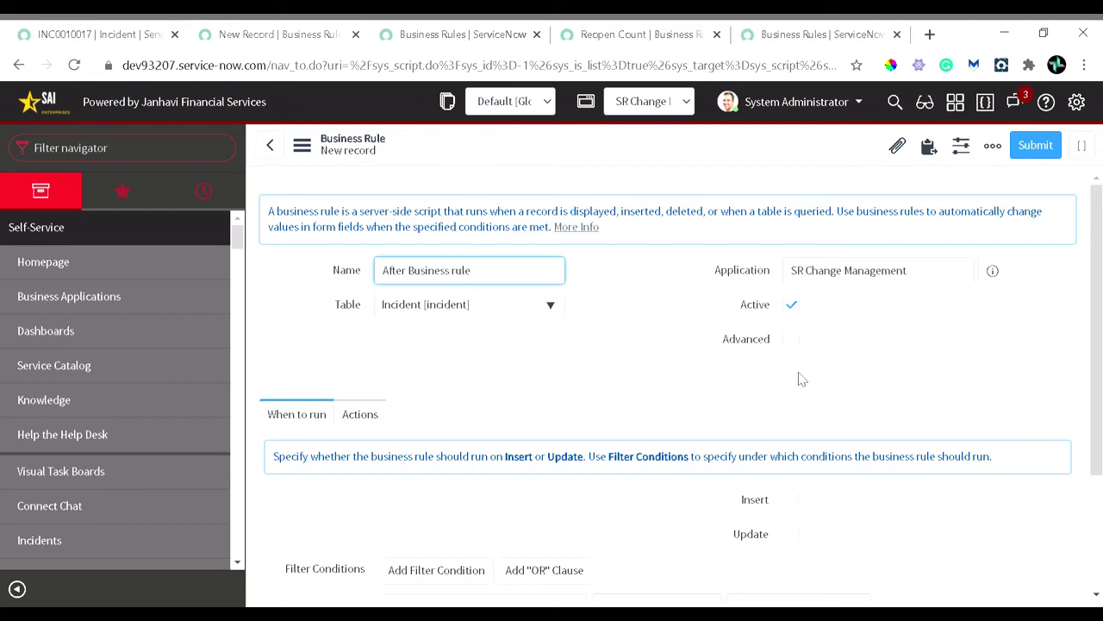
left_click(796, 345)
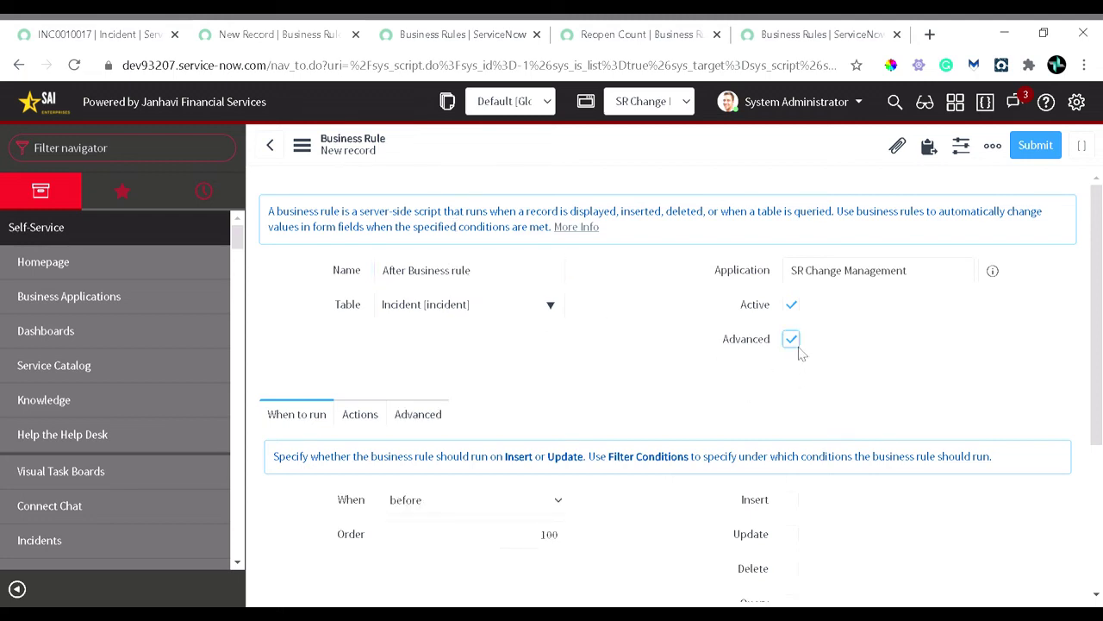
Step: Set the new business rule to run after Update
scroll(670, 392, "down", 2)
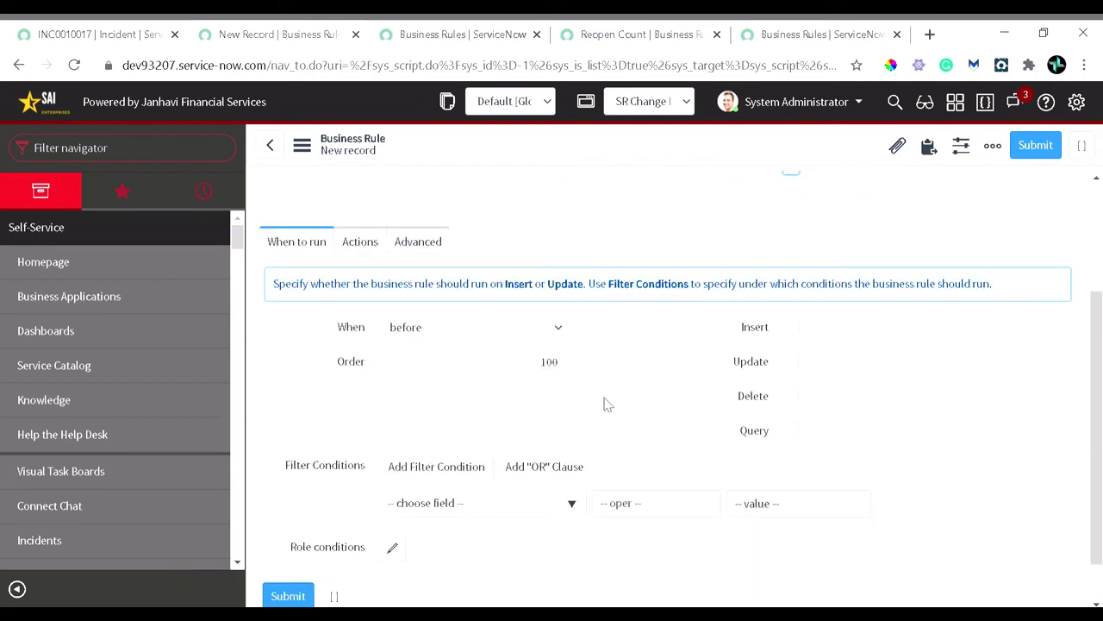
scroll(481, 333, "up", 1)
scroll(481, 334, "down", 2)
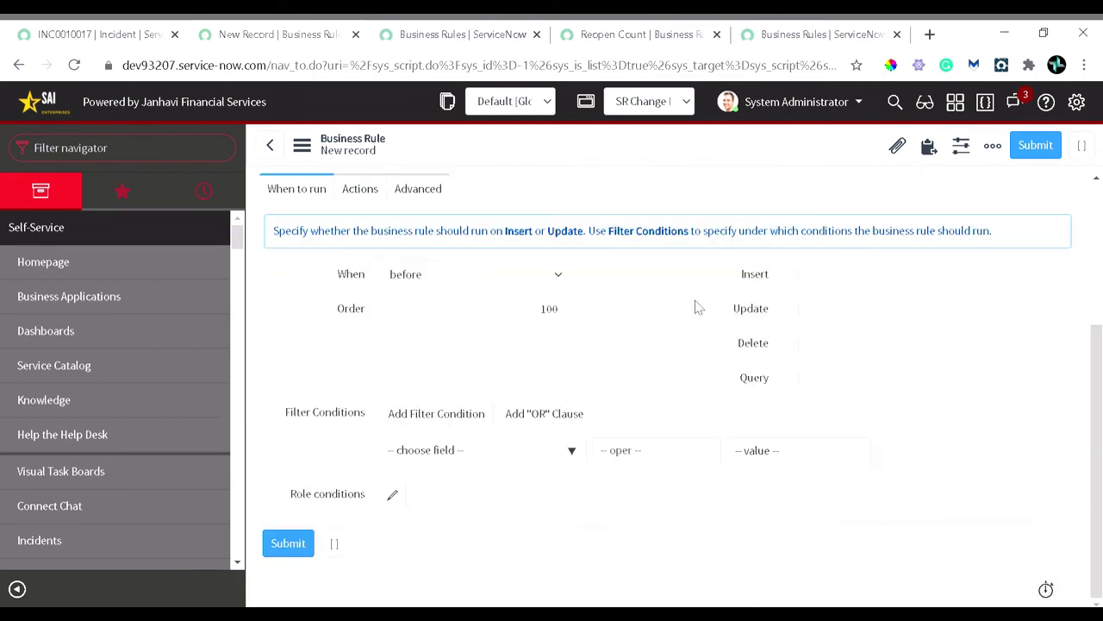
left_click(480, 286)
left_click(487, 320)
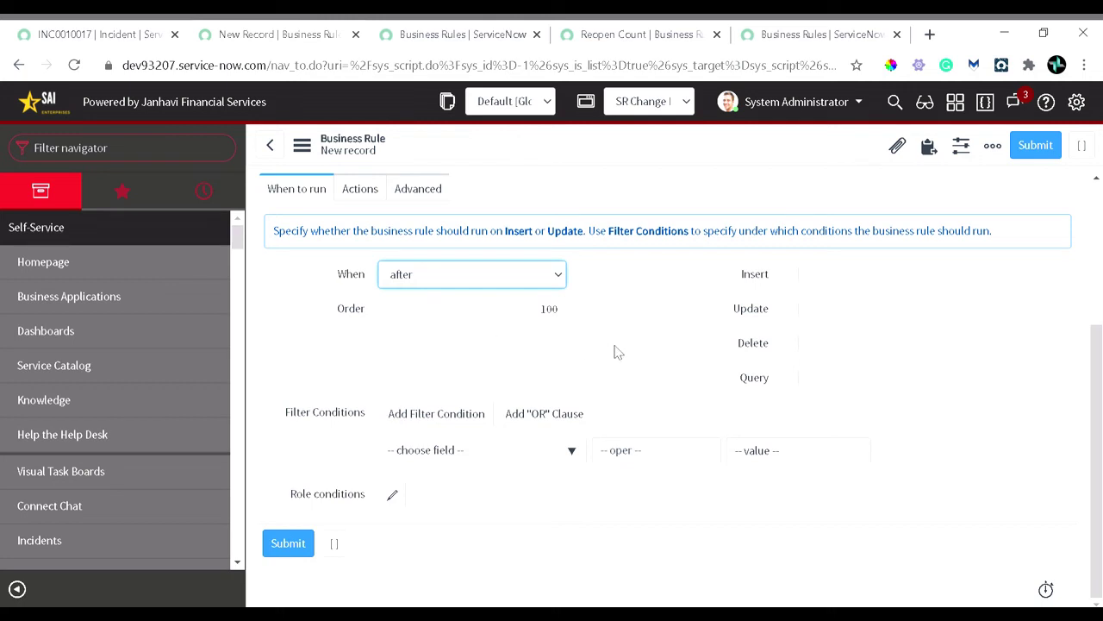
left_click(790, 309)
scroll(616, 350, "up", 1)
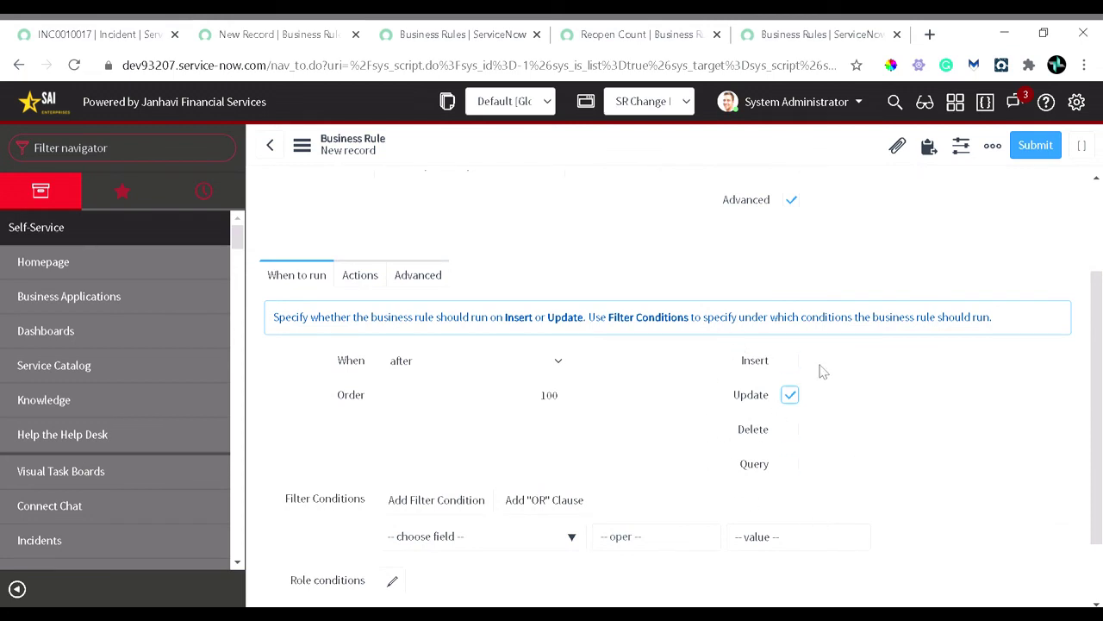
Step: Start a current.setValue('') call on line 5 of the business rule's script, inside the executeRule function
left_click(441, 284)
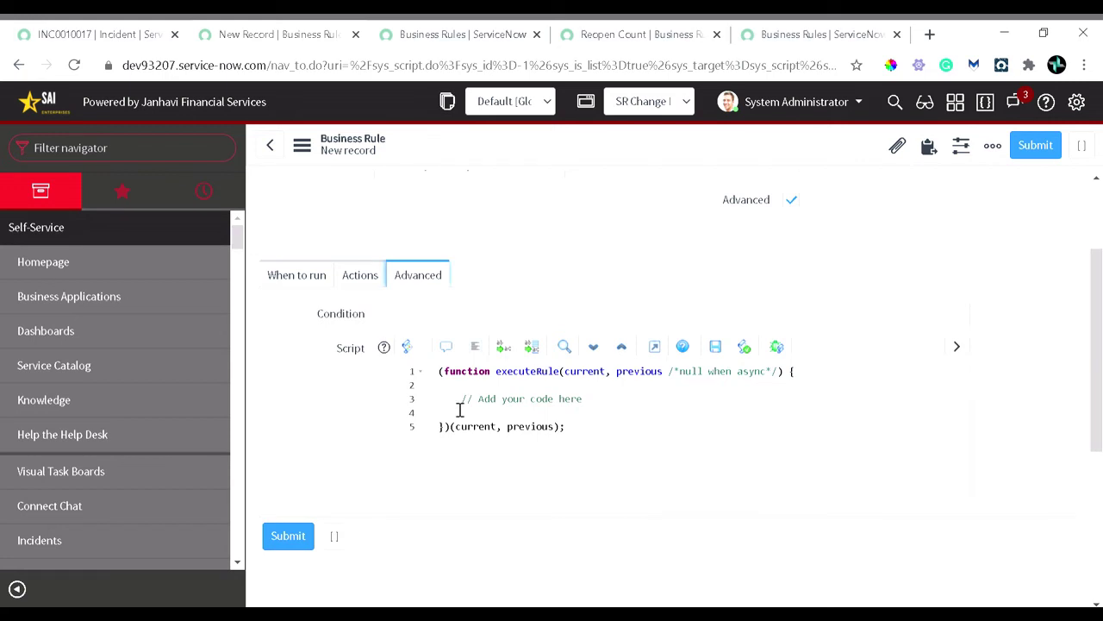
left_click(595, 384)
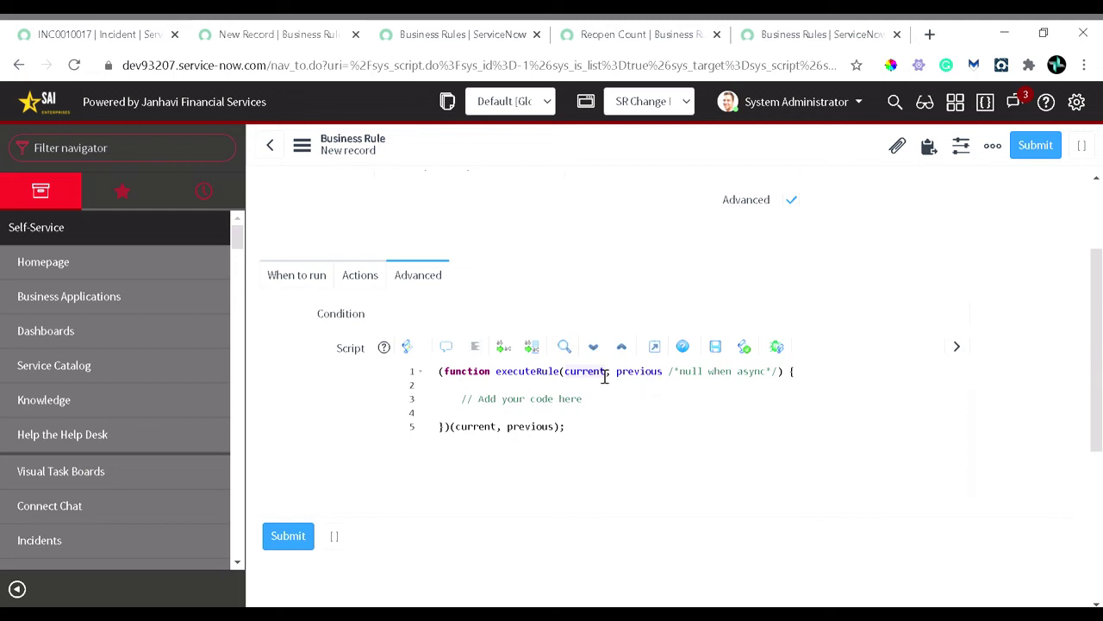
left_click(603, 414)
key("Return")
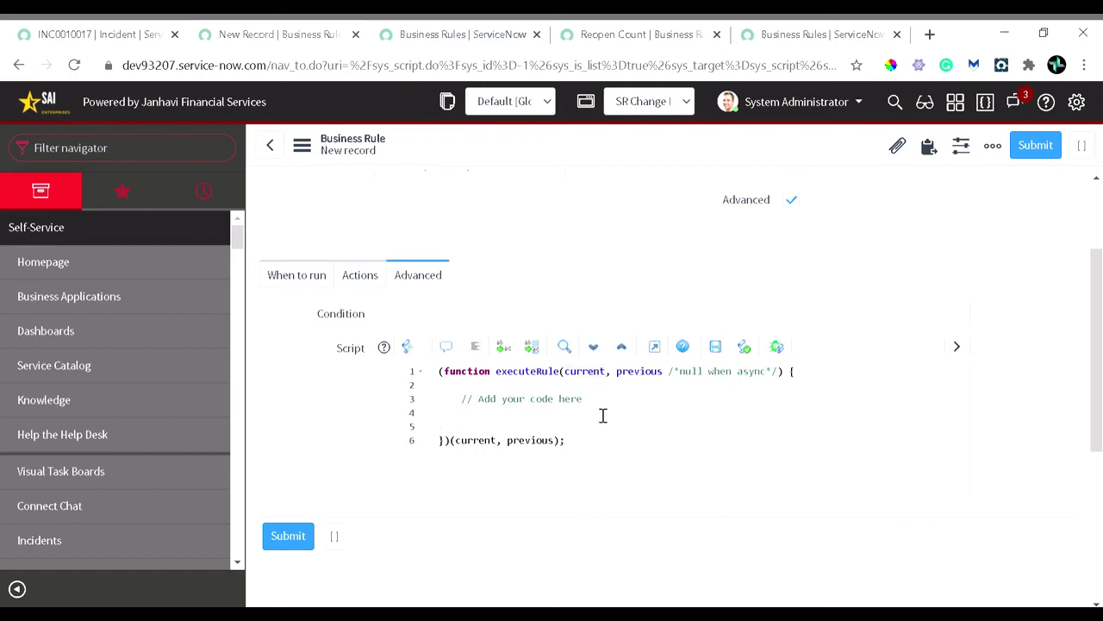
type("current.")
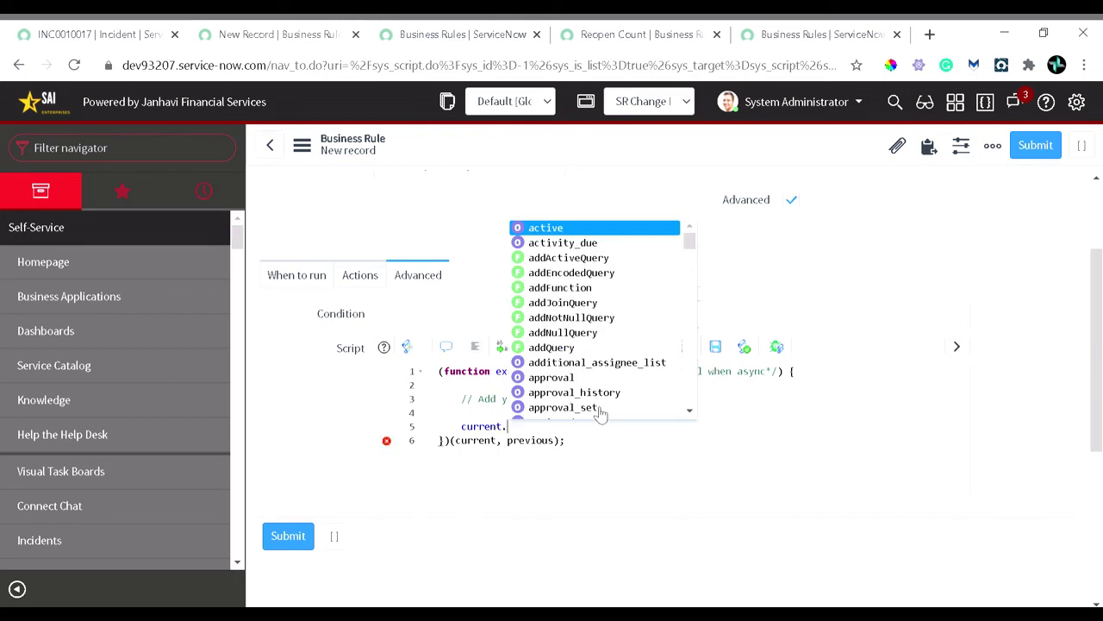
type("se")
key("Down")
key("Down")
key("Down")
key("Down")
key("Down")
key("Down")
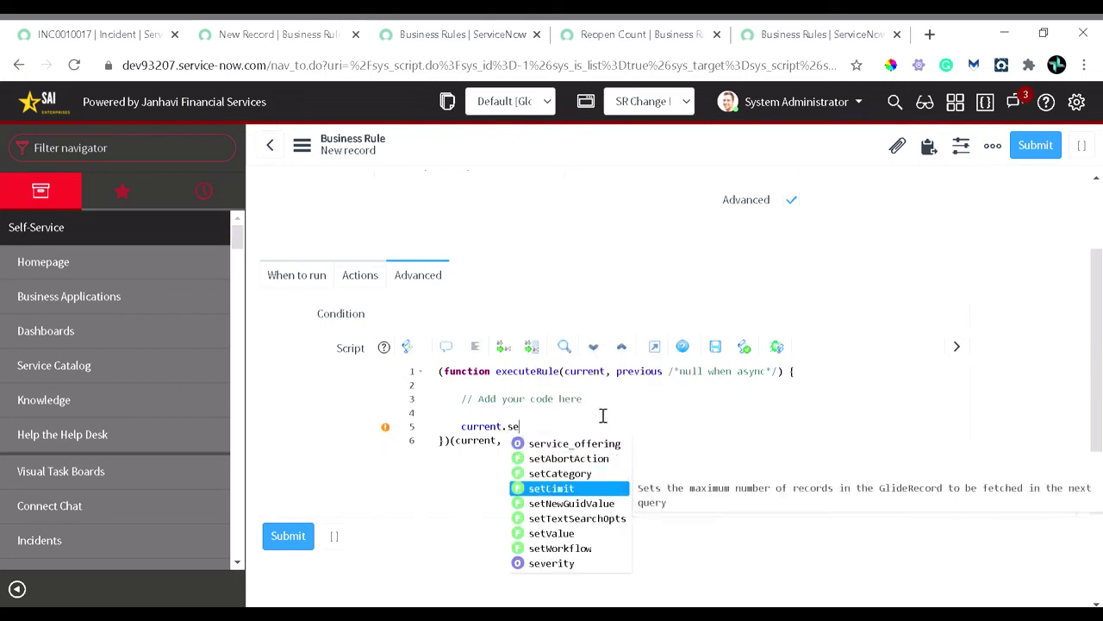
key("Return")
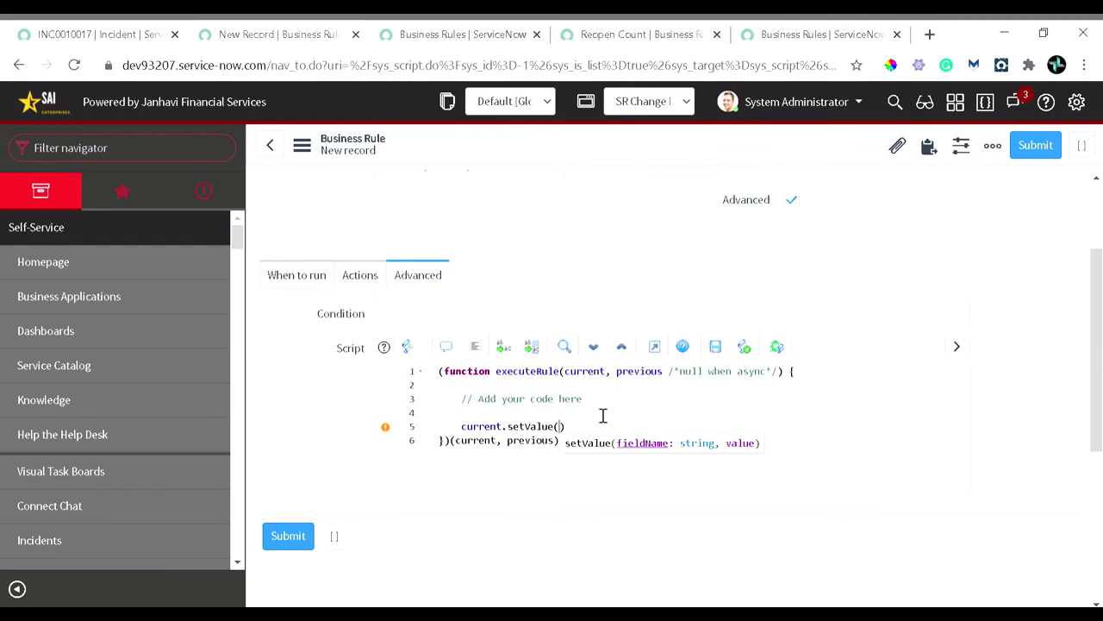
type("'")
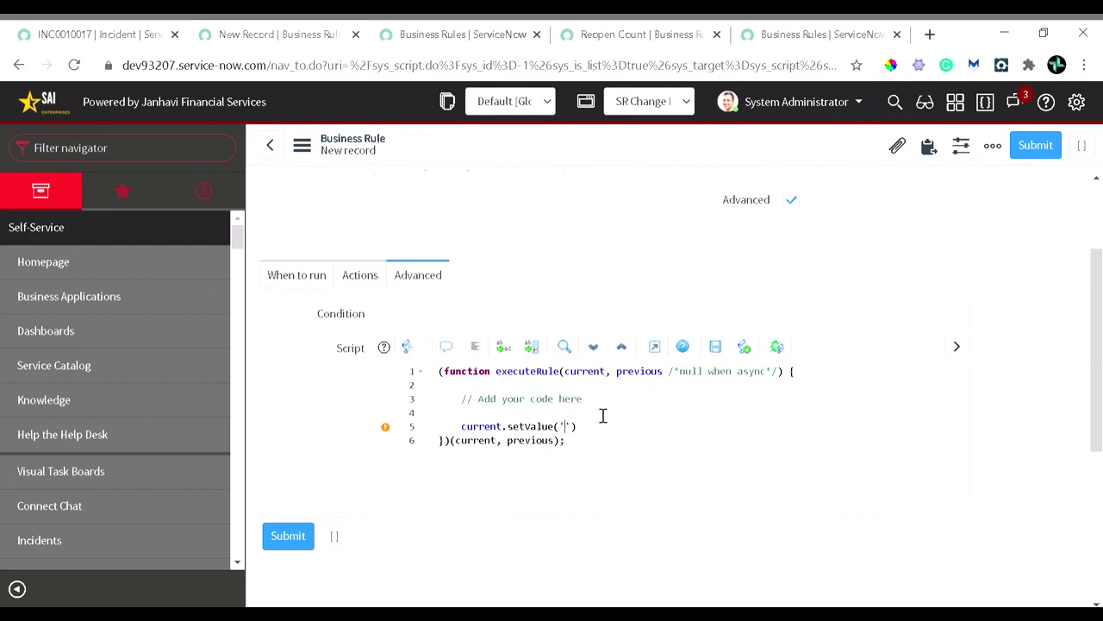
Step: Look up the dictionary field name of Description on the incident record and close the dictionary information
left_click(117, 39)
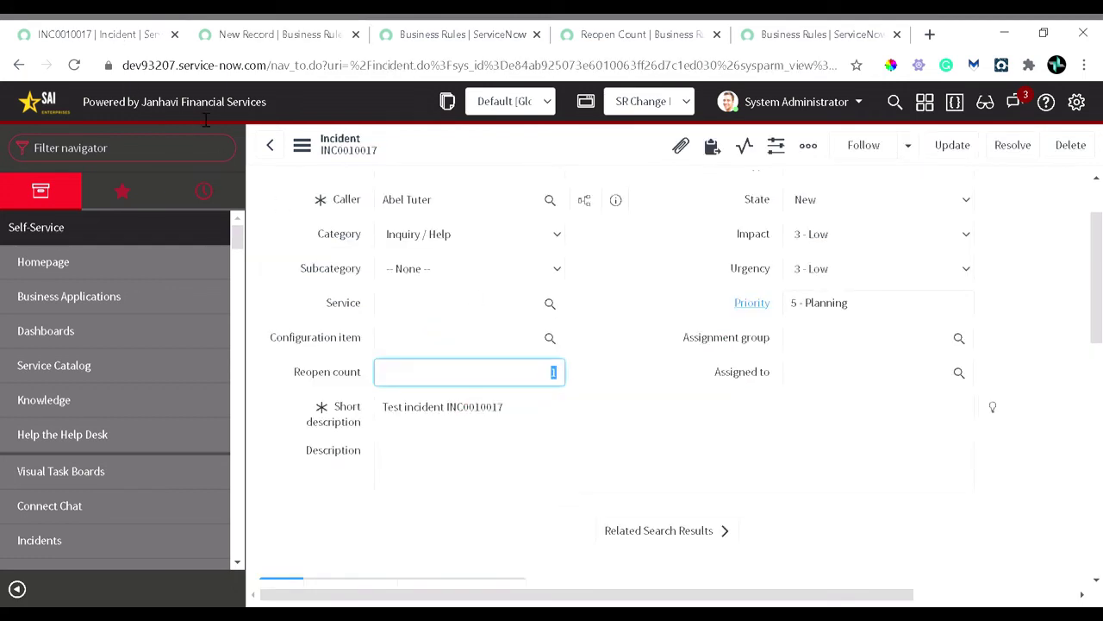
left_click(325, 460)
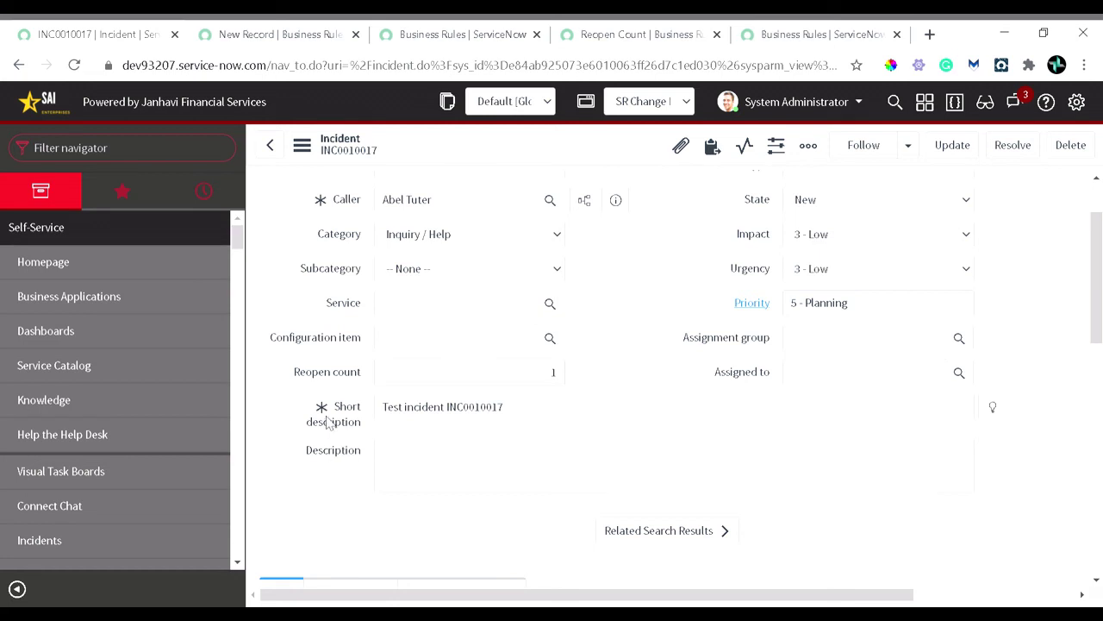
right_click(337, 452)
scroll(315, 288, "up", 1)
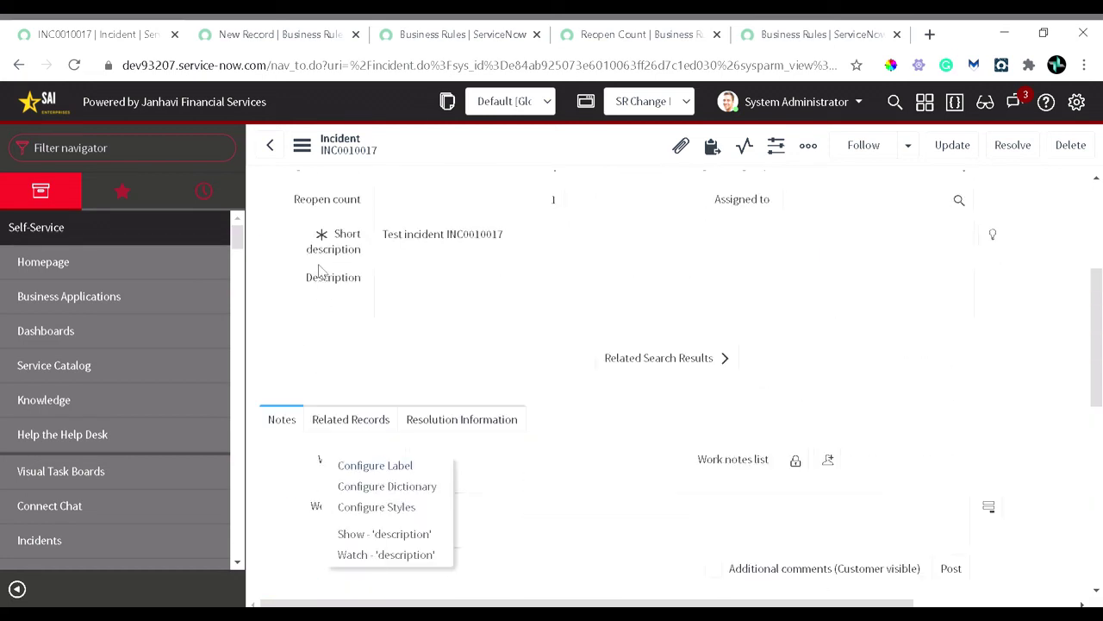
left_click(320, 284)
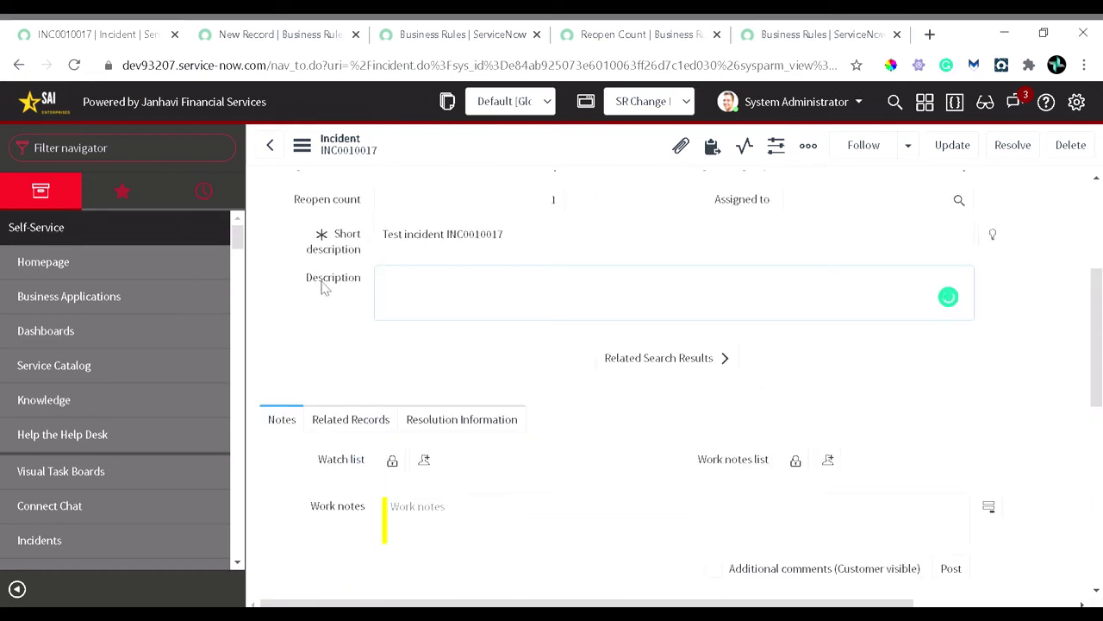
right_click(321, 287)
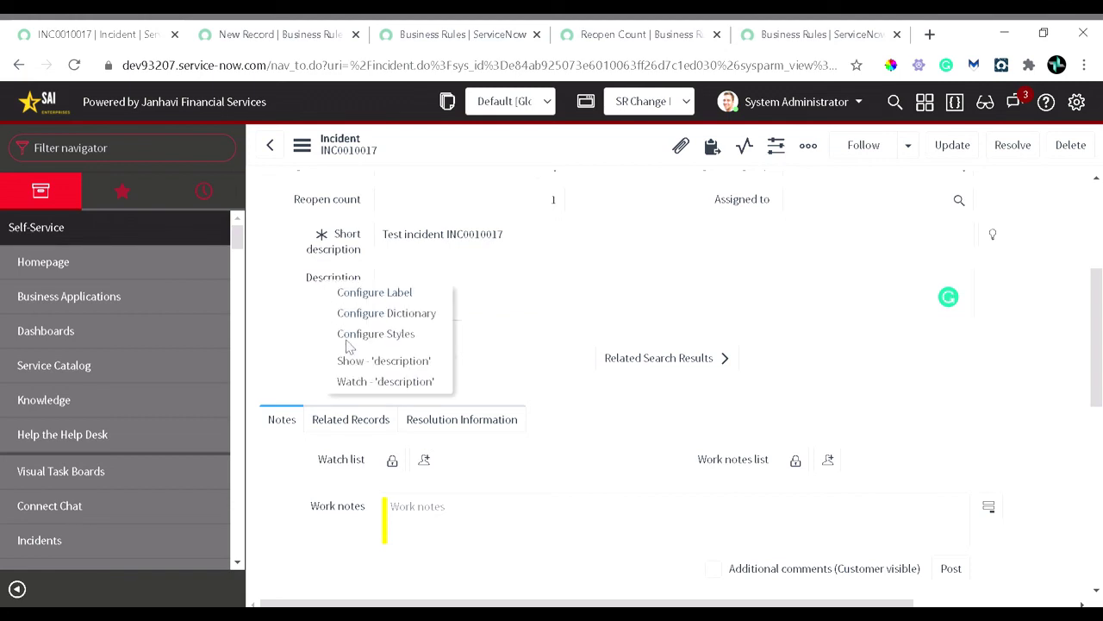
left_click(405, 363)
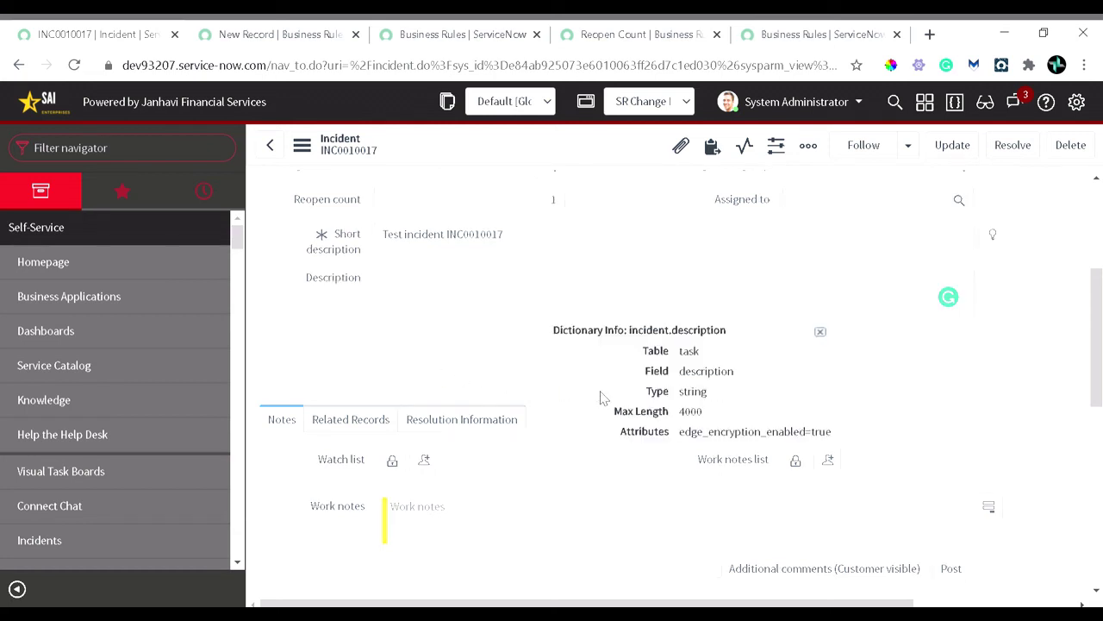
double_click(705, 374)
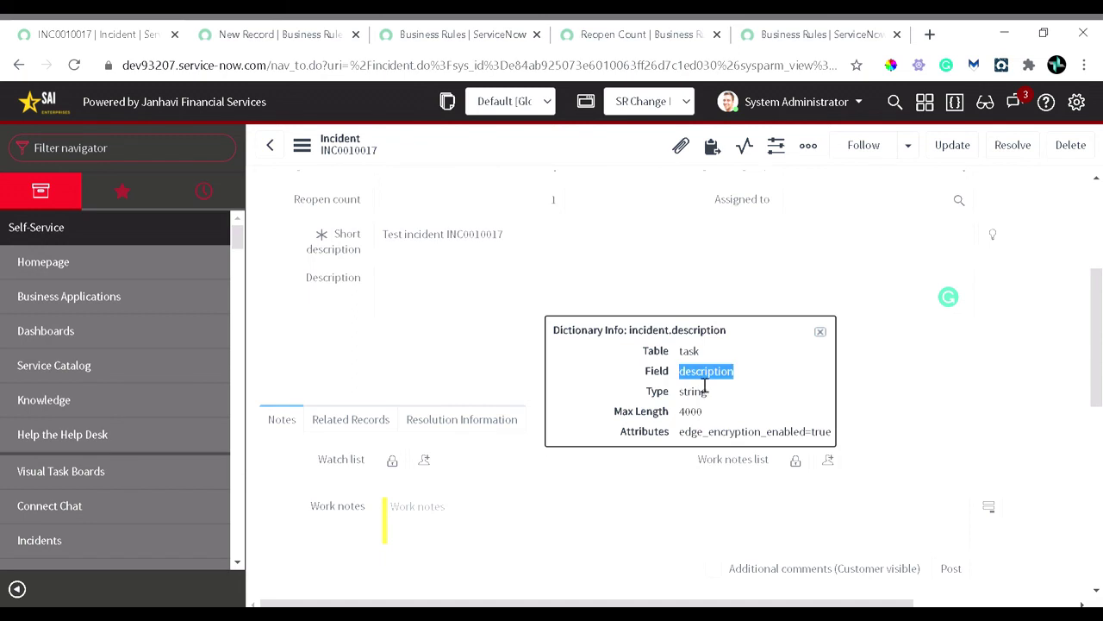
left_click(819, 332)
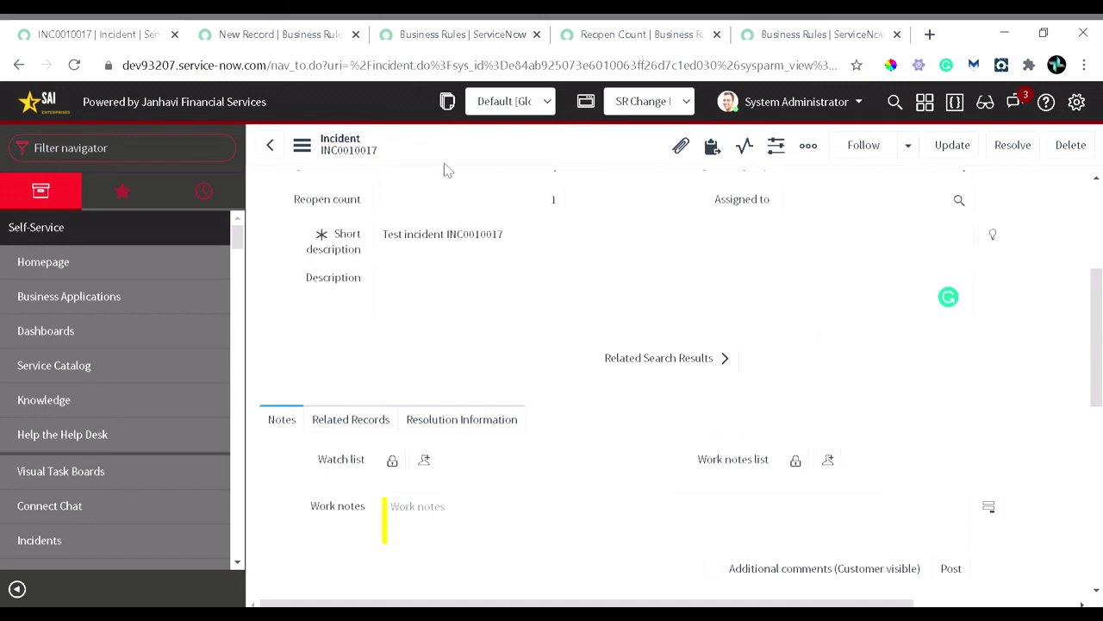
Step: Return to the new business rule and enter 'description' followed by a comma as the field name in the setValue call
left_click(304, 37)
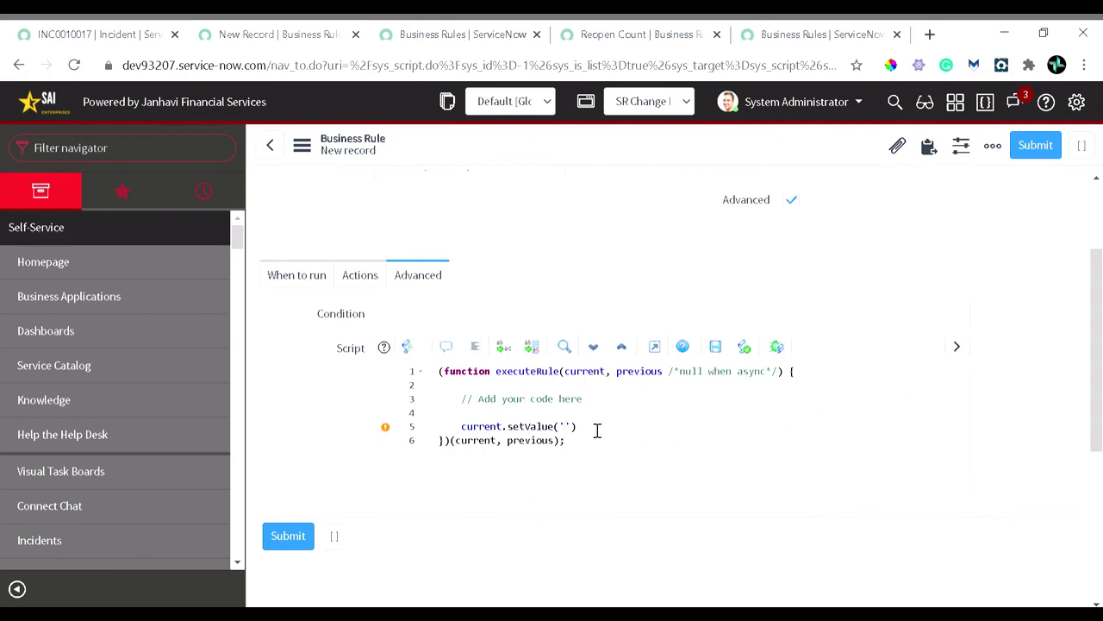
type("description'")
type(",")
Step: Declare a message variable on line 4, above the setValue call, starting with the string "INcident updated with reopen count " and concatenation operators
type("ar ")
type("message")
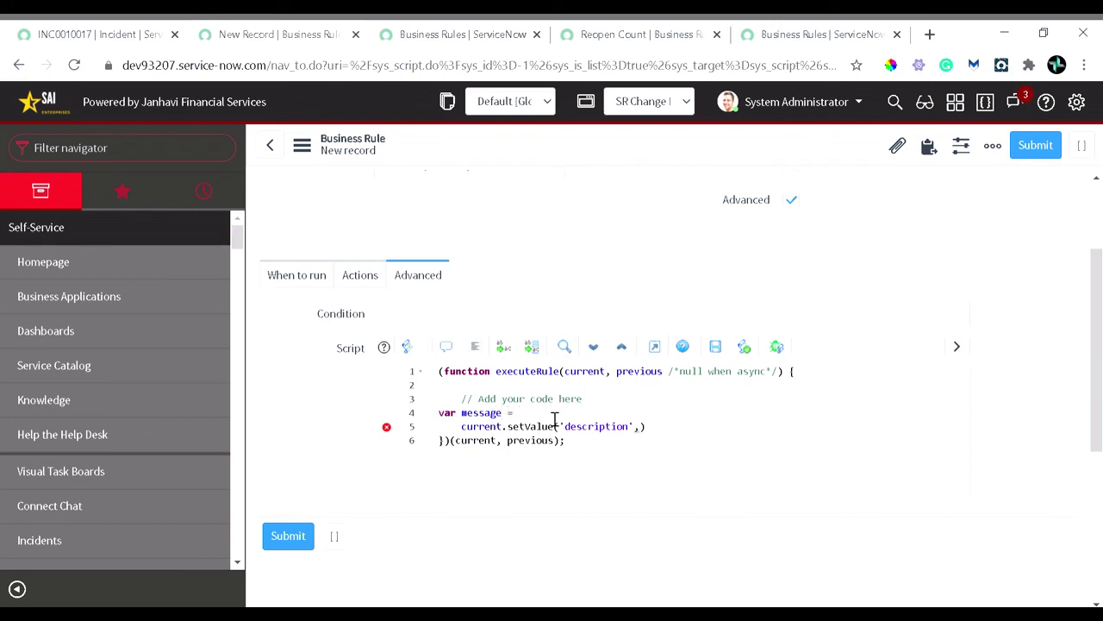
type("= Incident")
key("BackSpace")
key("BackSpace")
key("BackSpace")
key("BackSpace")
key("BackSpace")
key("BackSpace")
key("BackSpace")
key("BackSpace")
type("\"INcident updated with ")
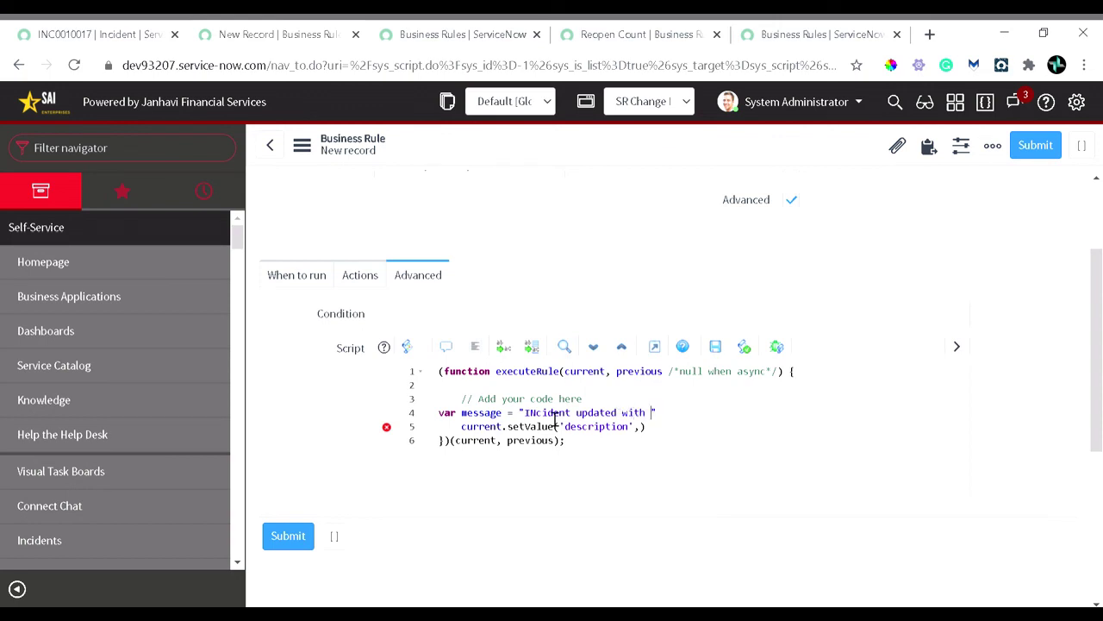
type("reopen count \"++")
Step: Insert the incident's Reopen count field from the script tree between the concatenation operators of the message declaration, as current.reopen_count
left_click(956, 346)
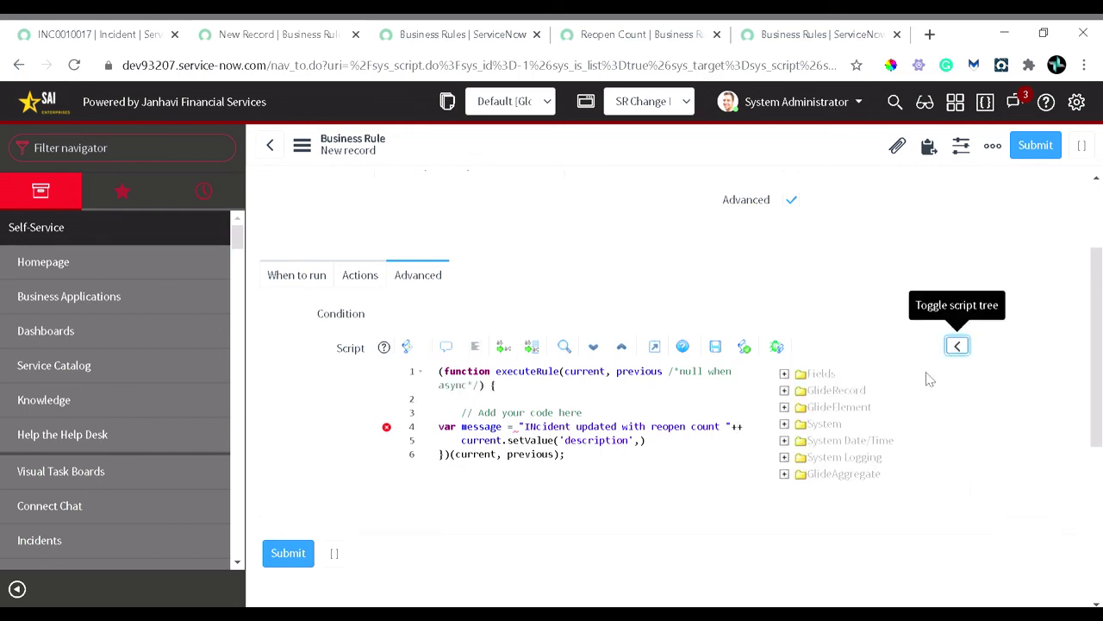
left_click(784, 374)
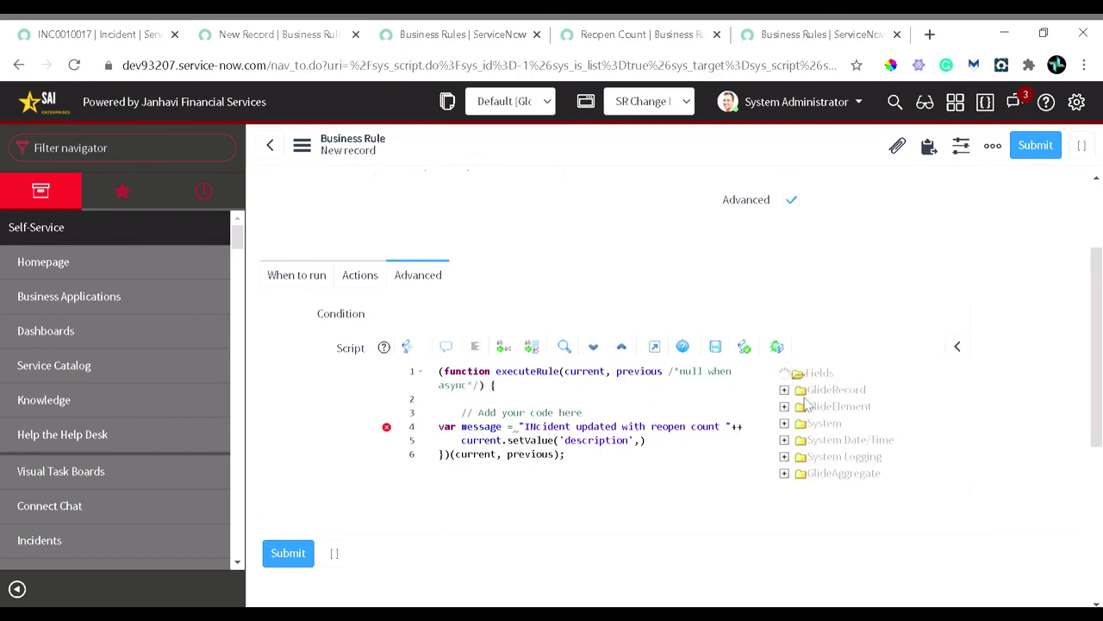
scroll(872, 455, "down", 10)
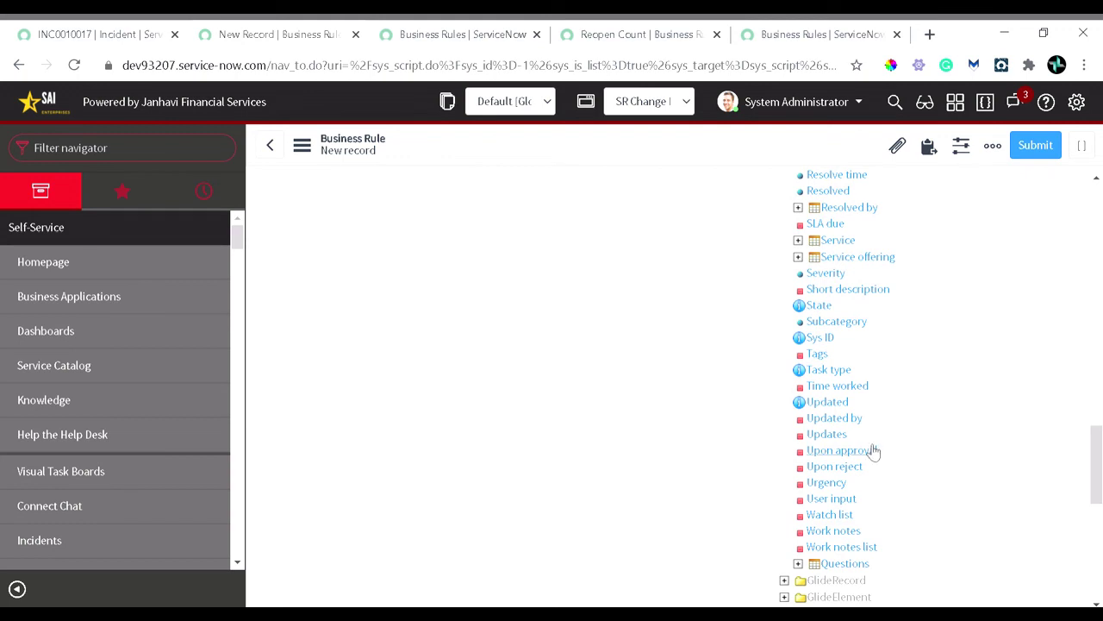
scroll(870, 447, "up", 1)
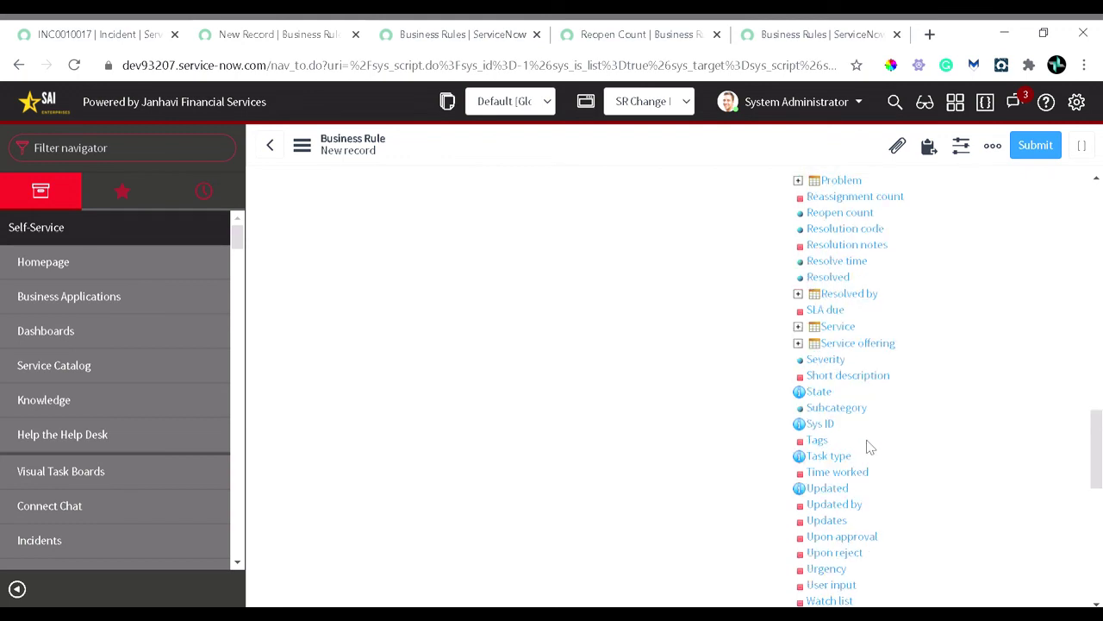
scroll(869, 446, "up", 1)
left_click(851, 302)
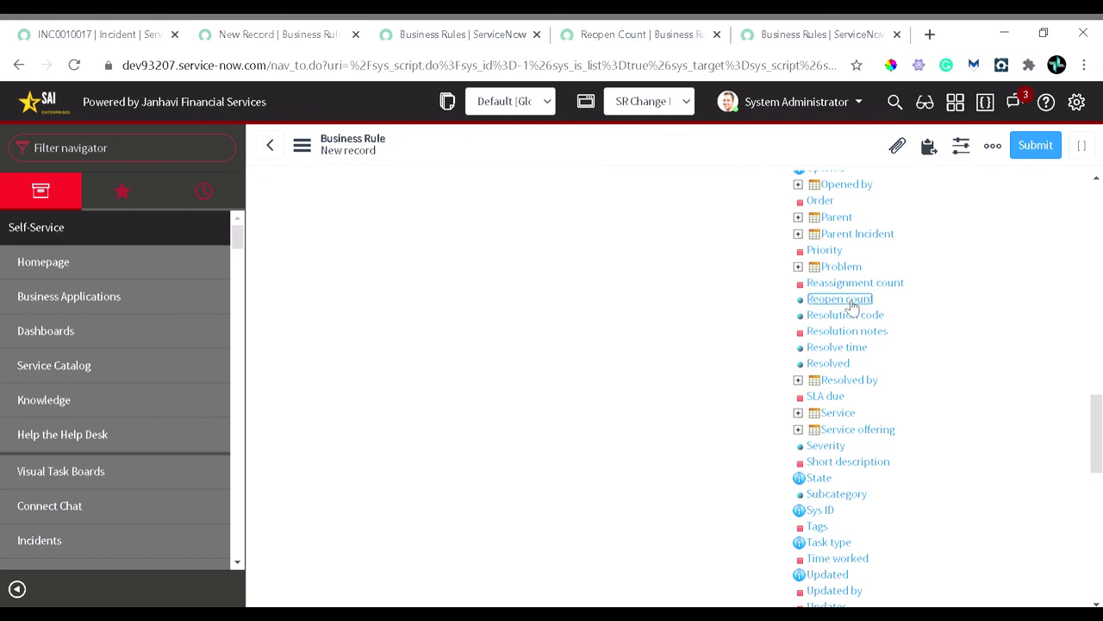
scroll(852, 327, "up", 3)
scroll(646, 389, "up", 5)
scroll(647, 390, "down", 2)
scroll(649, 389, "down", 1)
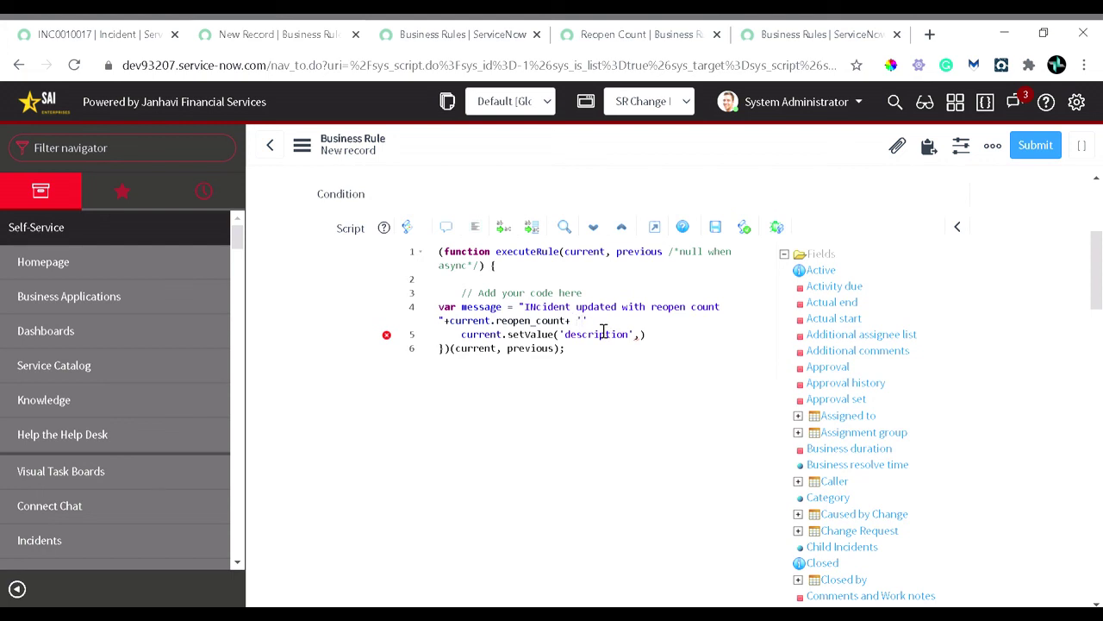
Step: Append the string 'by caller ' to the message after the reopen count, followed by concatenation operators for another value
type("bu")
key("BackSpace")
type("y caller")
key("BackSpace")
type("++")
Step: Insert the Caller's Name field from the script tree into the message as current.caller_id.name, and collapse the tree
scroll(849, 440, "down", 1)
left_click(798, 395)
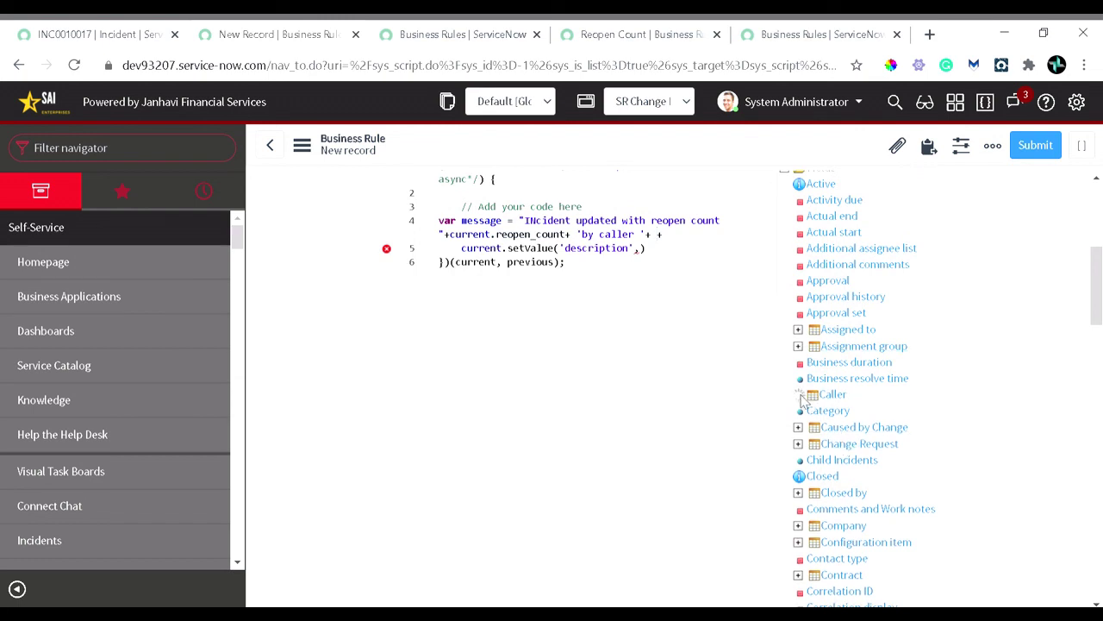
scroll(849, 463, "down", 1)
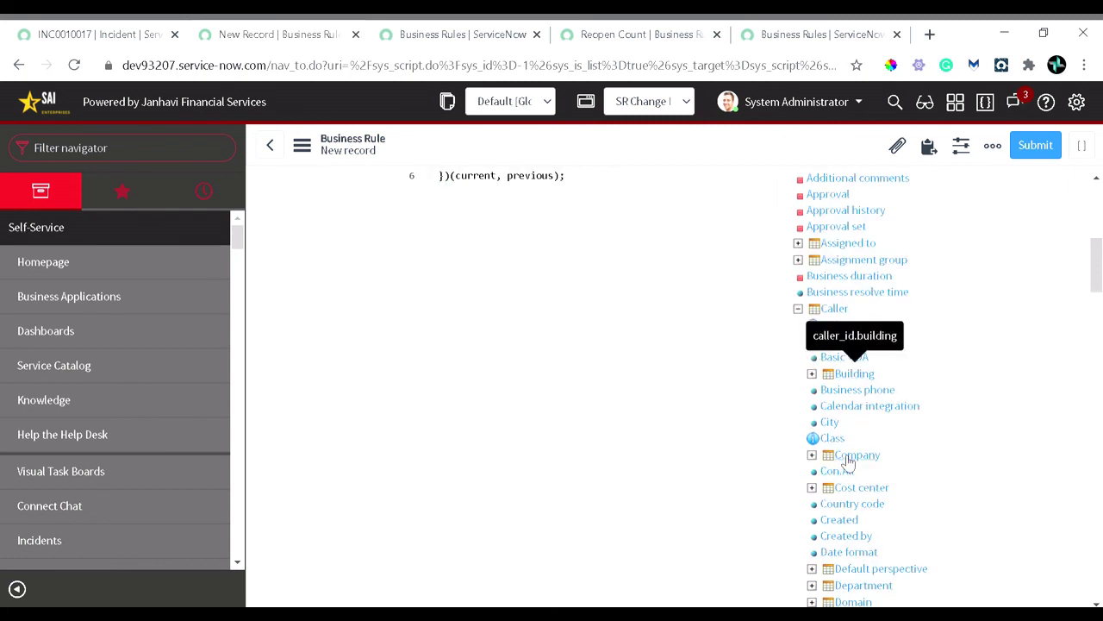
scroll(891, 556, "down", 2)
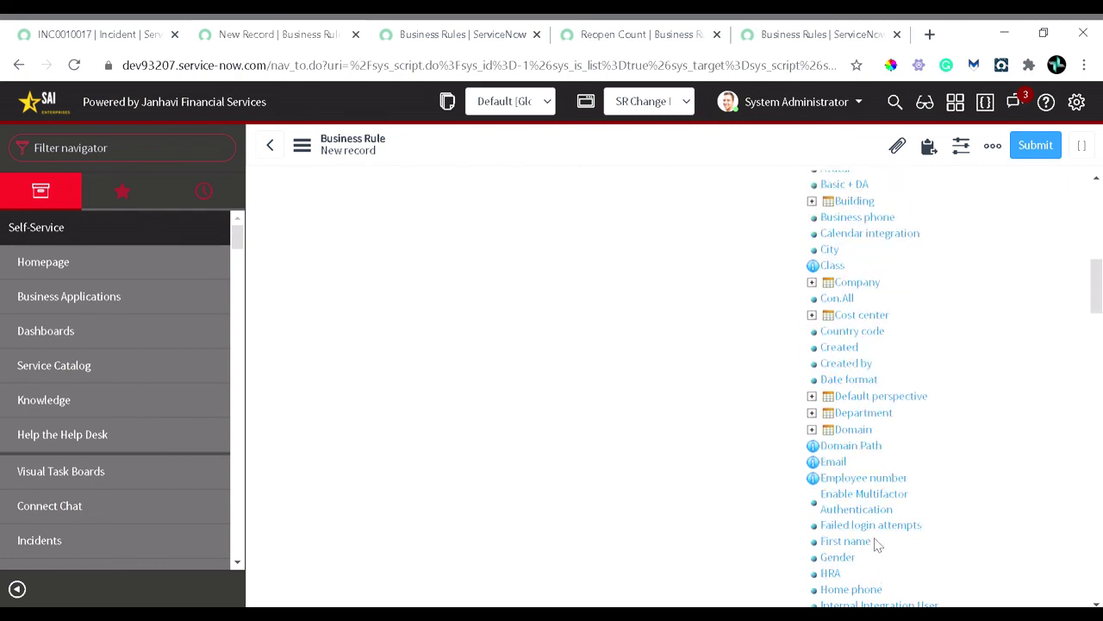
scroll(868, 497, "down", 1)
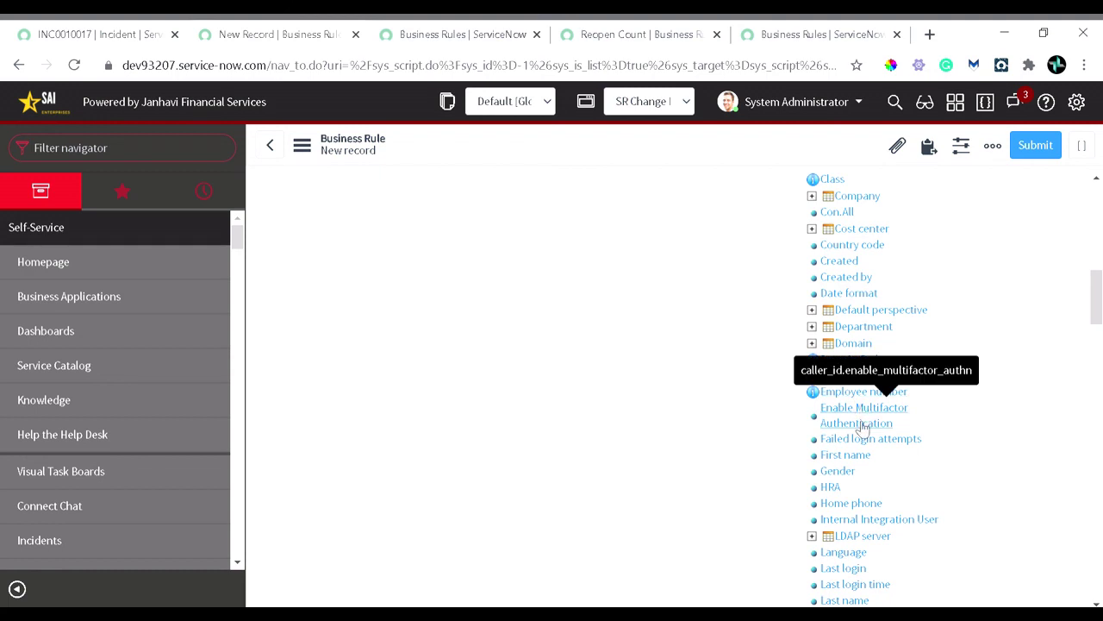
scroll(863, 426, "up", 2)
scroll(862, 427, "down", 3)
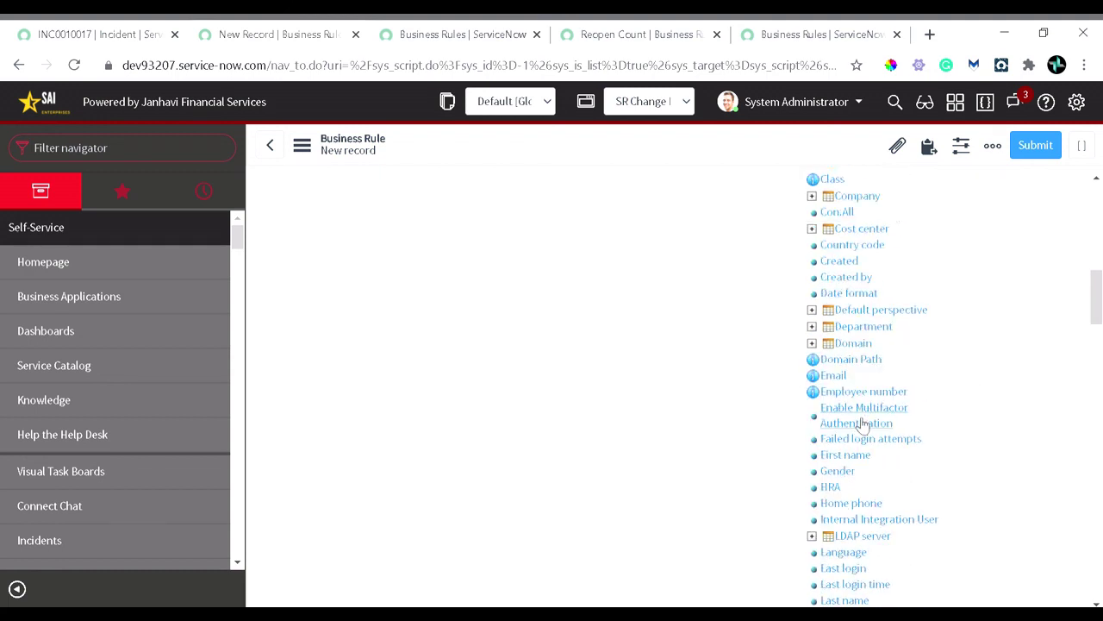
scroll(862, 424, "down", 2)
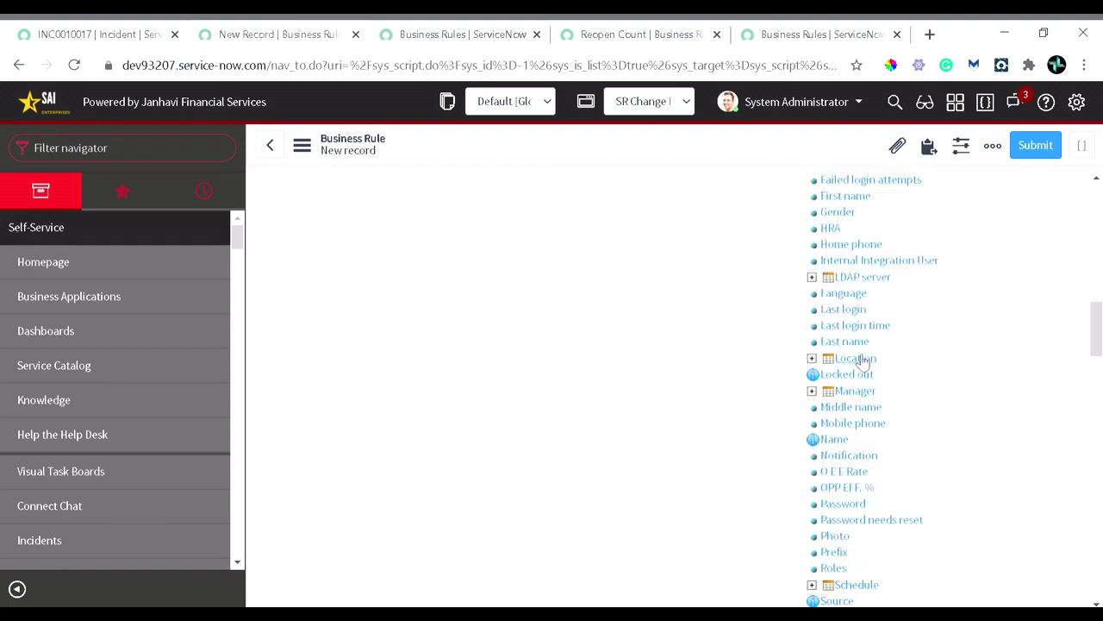
left_click(834, 440)
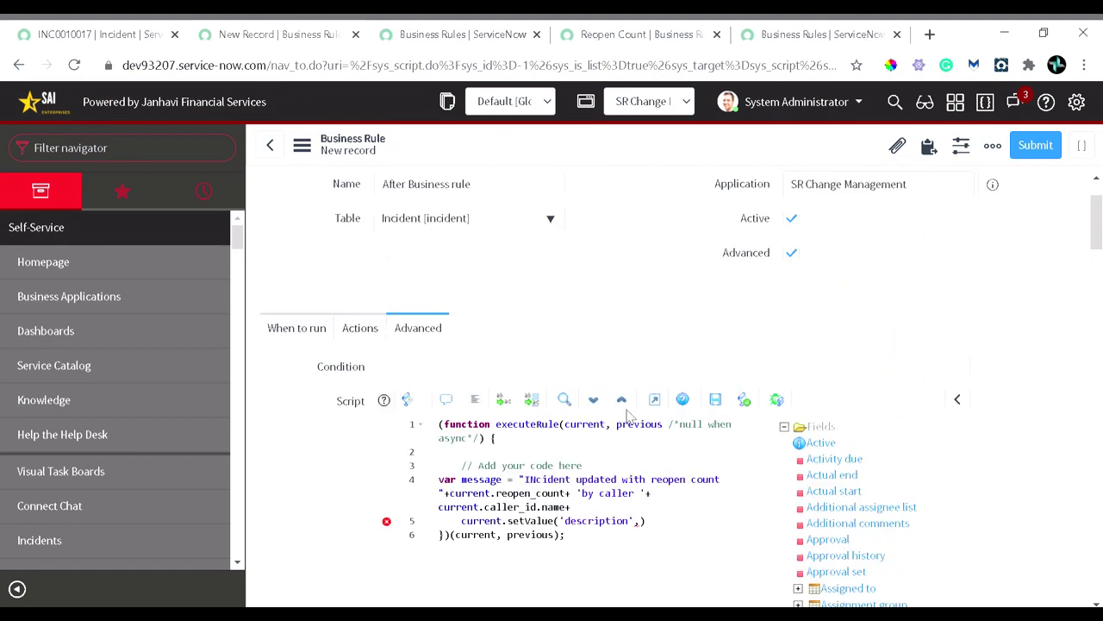
left_click(959, 400)
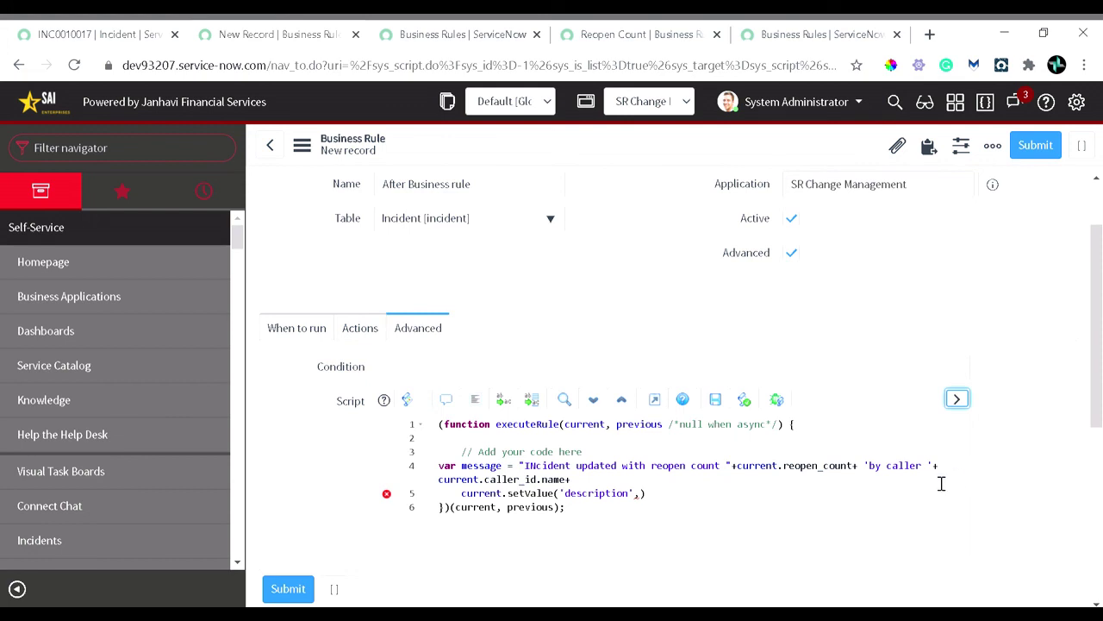
left_click(621, 491)
key("BackSpace")
key("BackSpace")
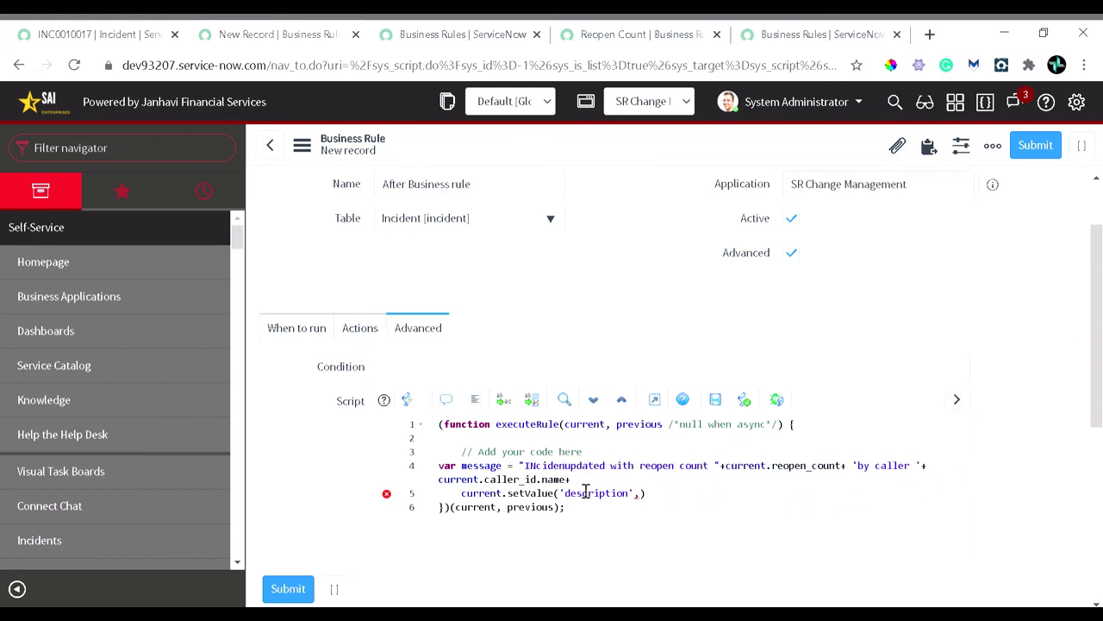
type("t")
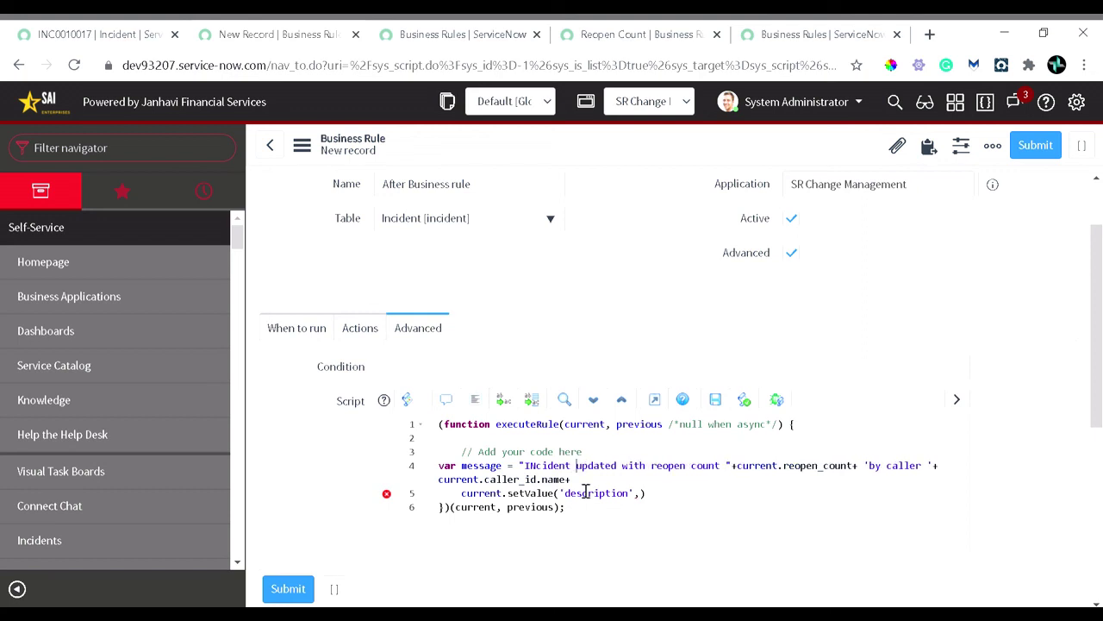
Step: Finish the message declaration and the setValue call, with message as its value, ending both with semicolons, and re-indent the script
left_click(584, 485)
key("BackSpace")
left_click(635, 500)
left_click(640, 498)
type("message")
key("End")
type(";")
key("Return")
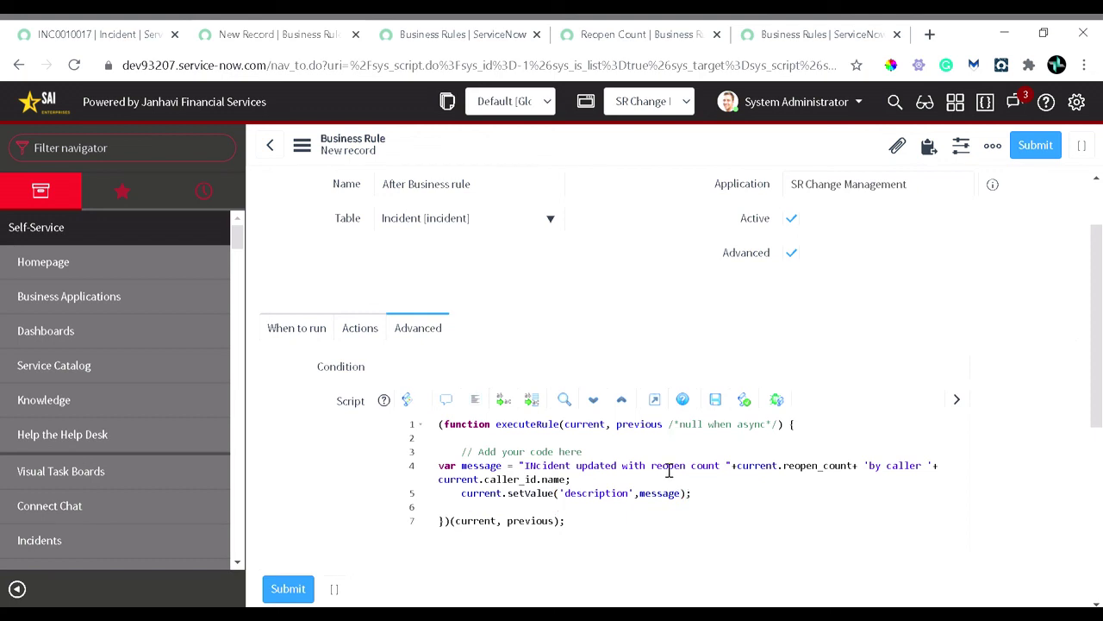
key("ctrl+a")
key("shift+Tab")
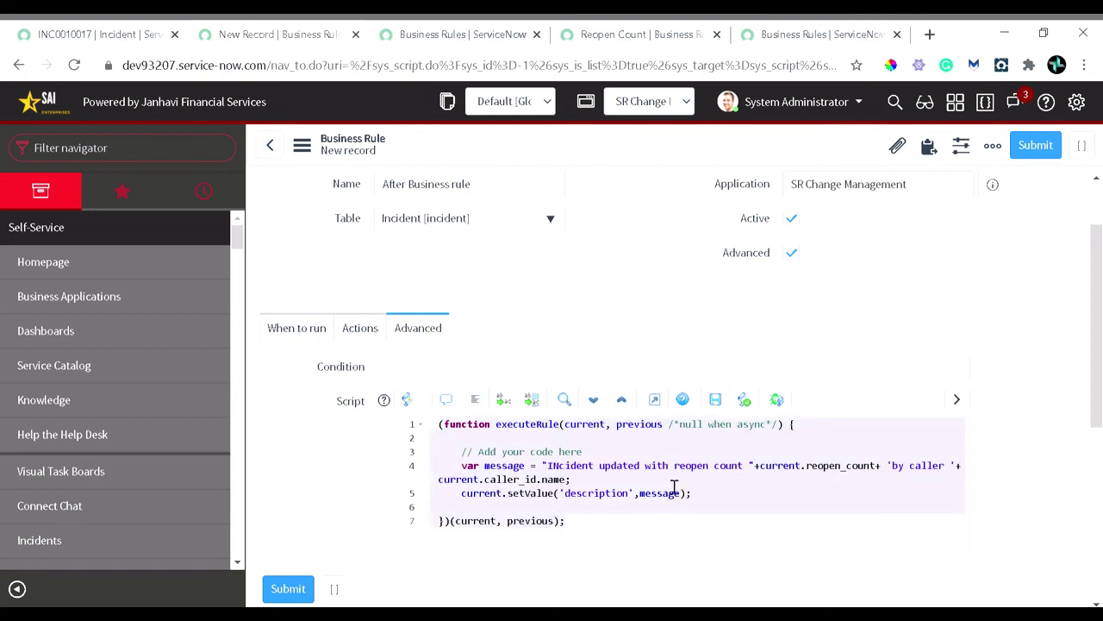
Step: Add current.update(); on a new line after the setValue call and save the business rule
left_click(727, 496)
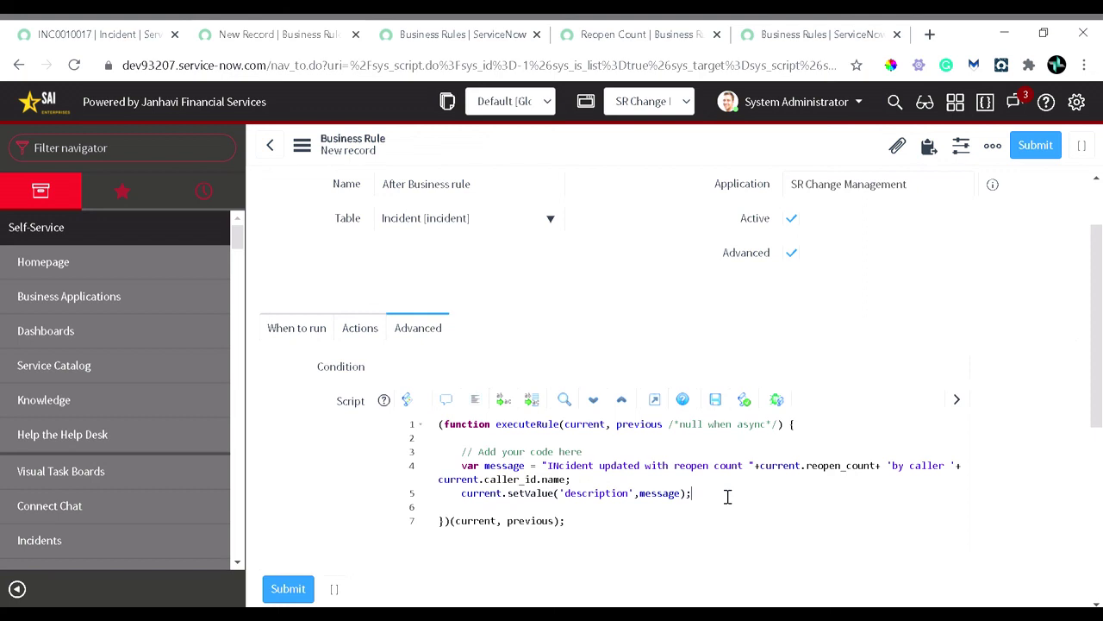
key("Return")
type("current.up")
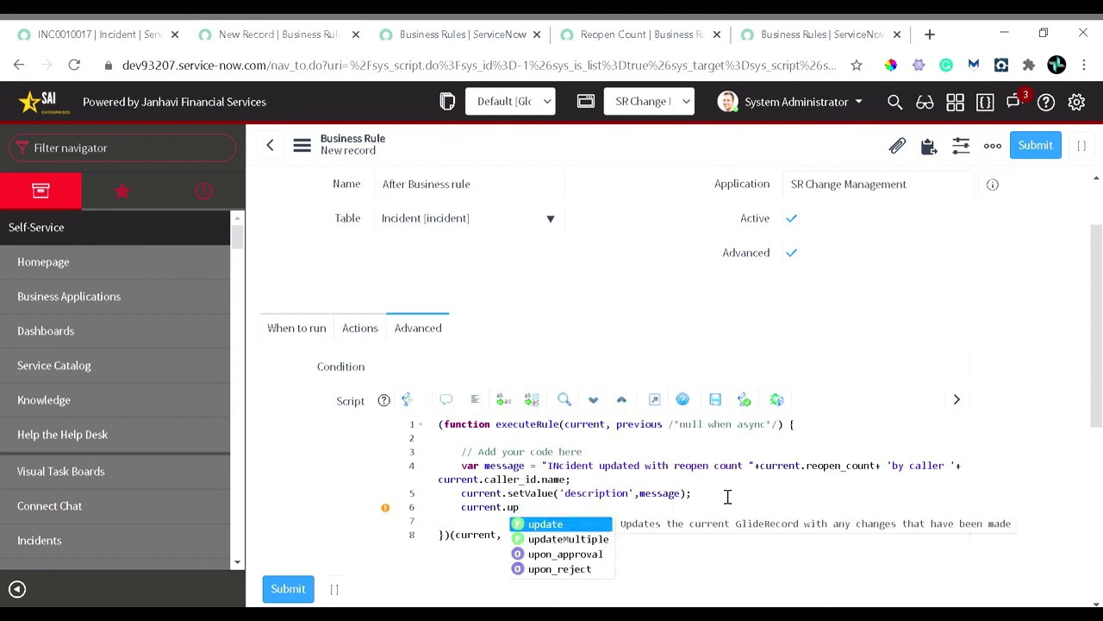
key("Return")
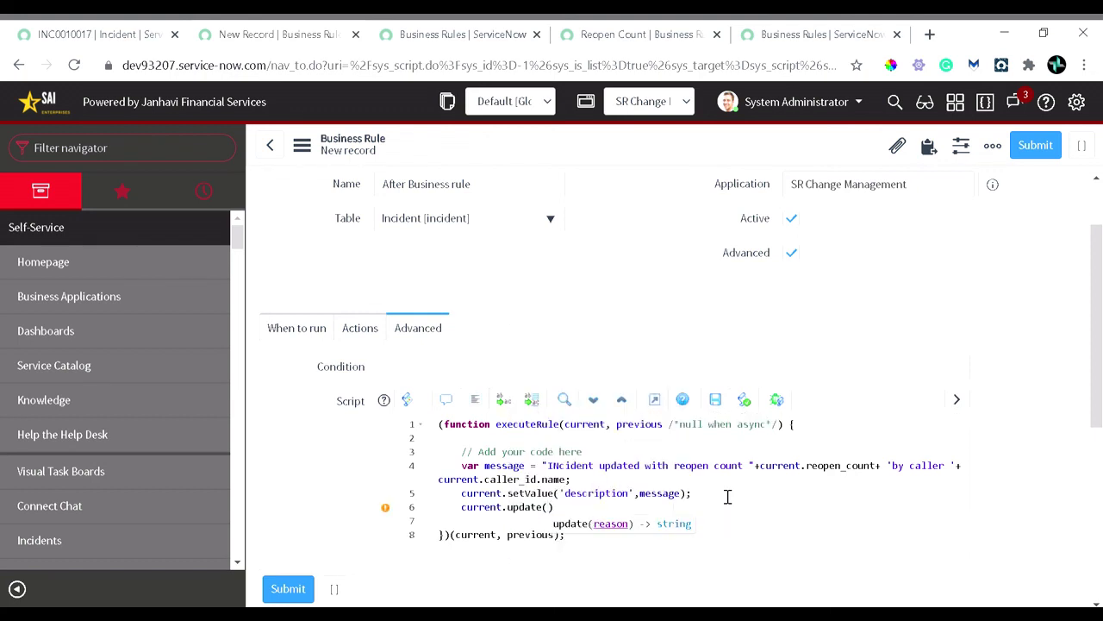
key("Right")
type(";")
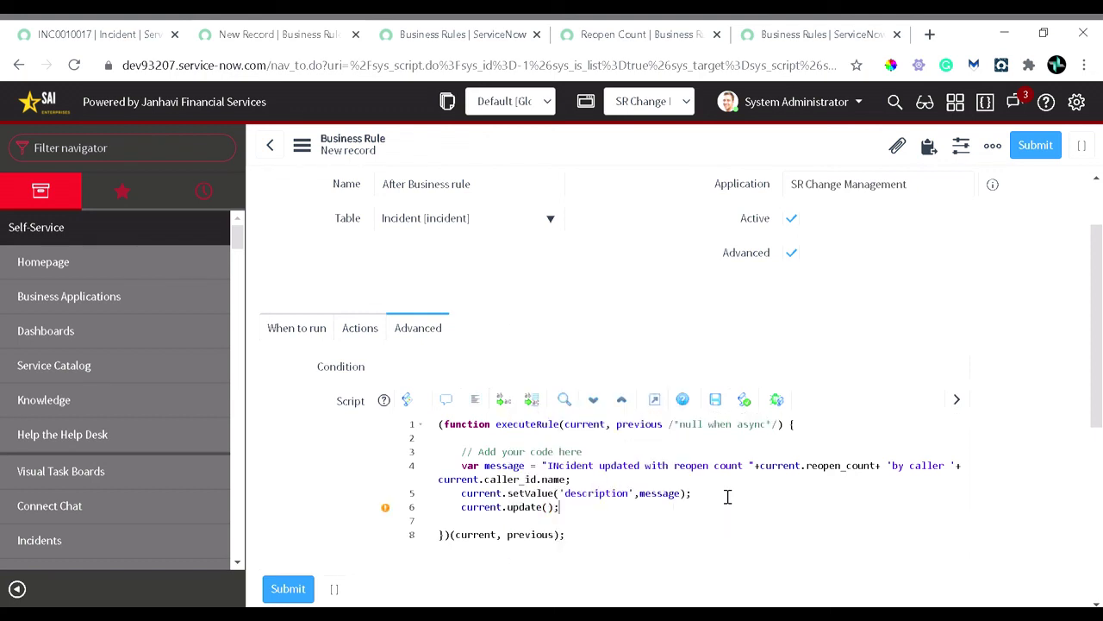
right_click(542, 146)
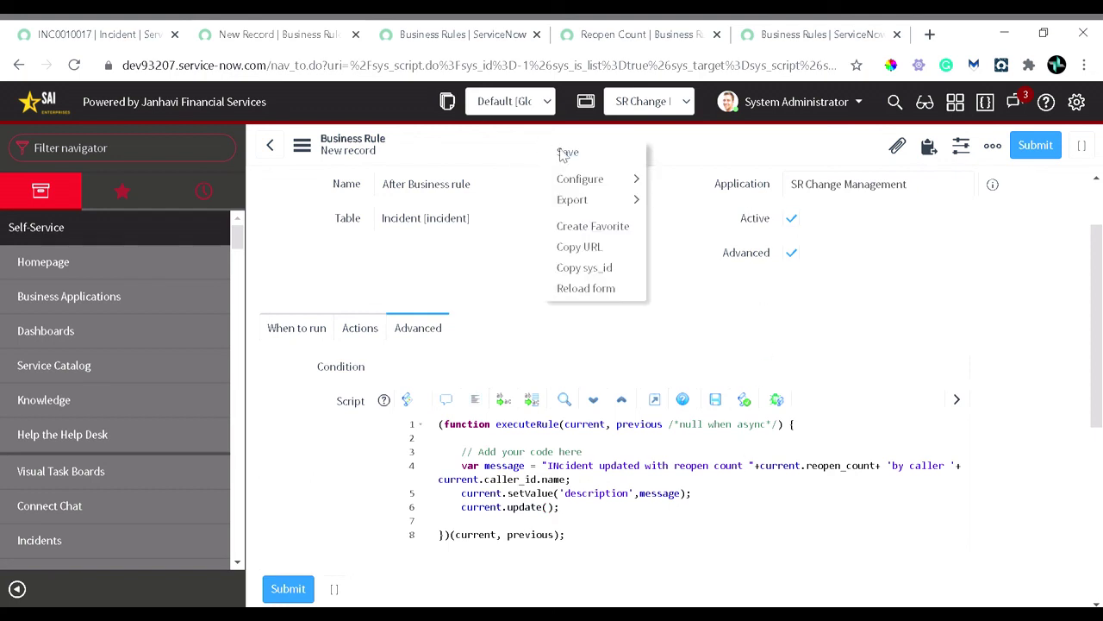
left_click(567, 152)
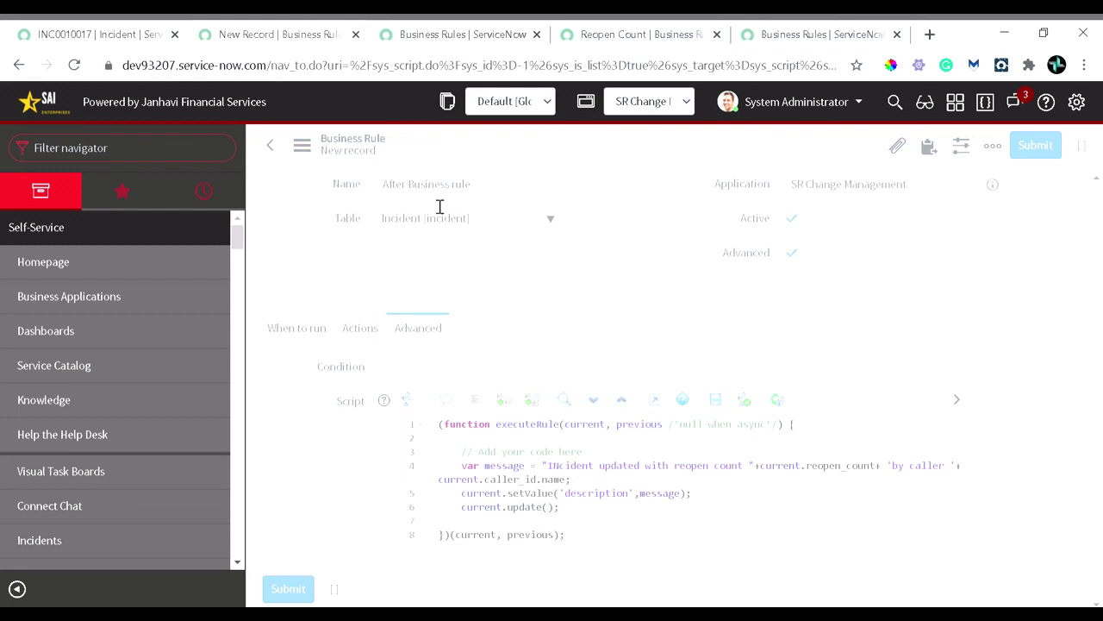
Step: Return to incident INC0010017 and set its Subcategory to Antivirus
left_click(83, 38)
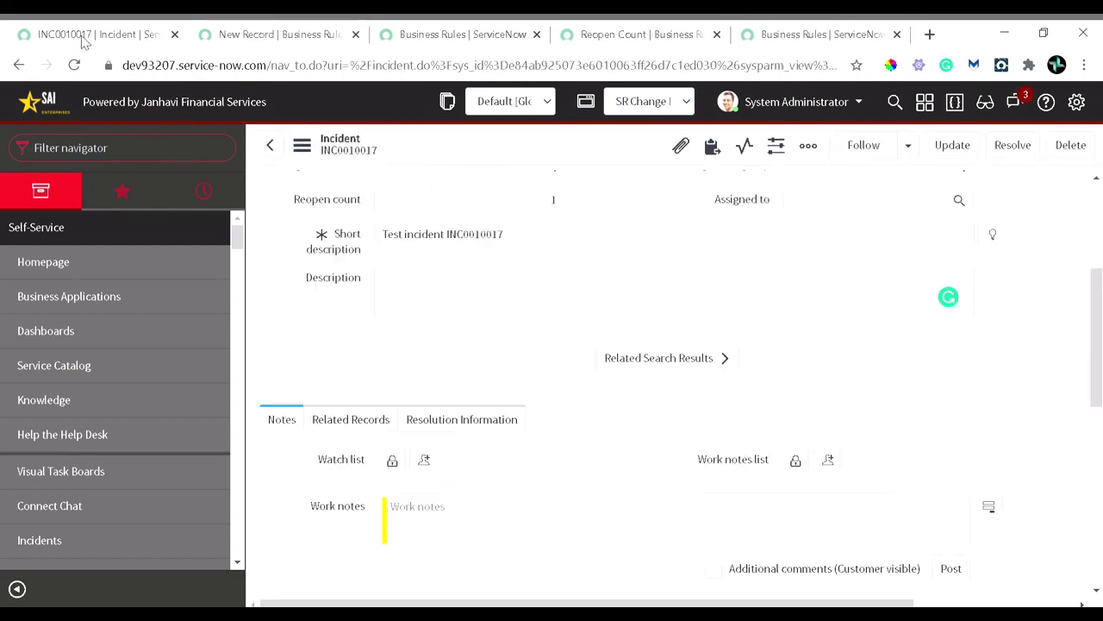
scroll(438, 363, "up", 3)
scroll(438, 363, "down", 1)
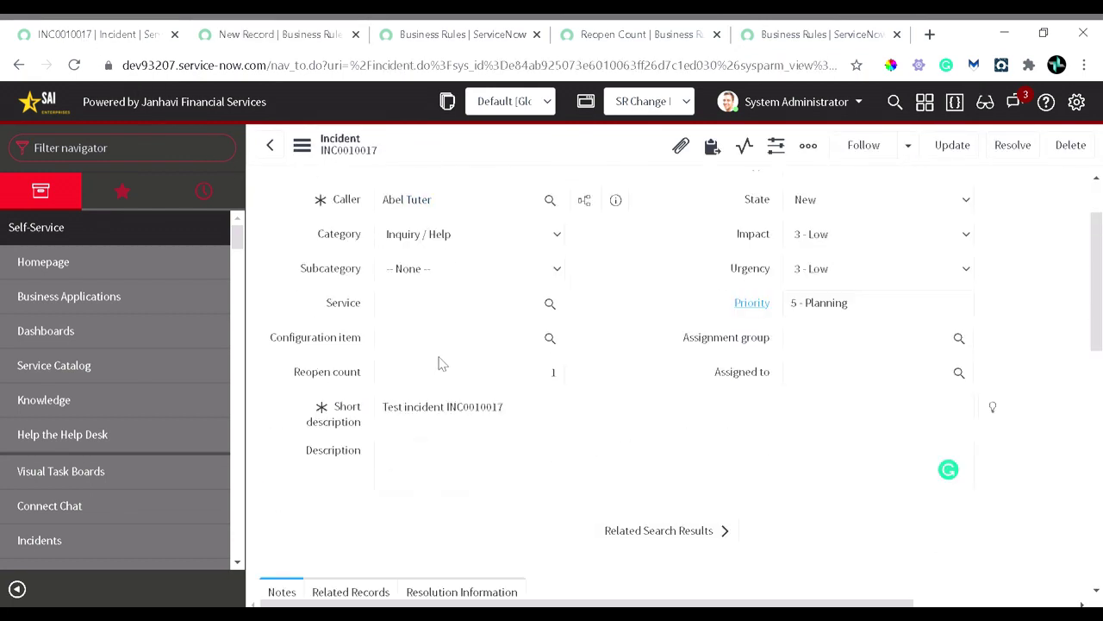
double_click(562, 379)
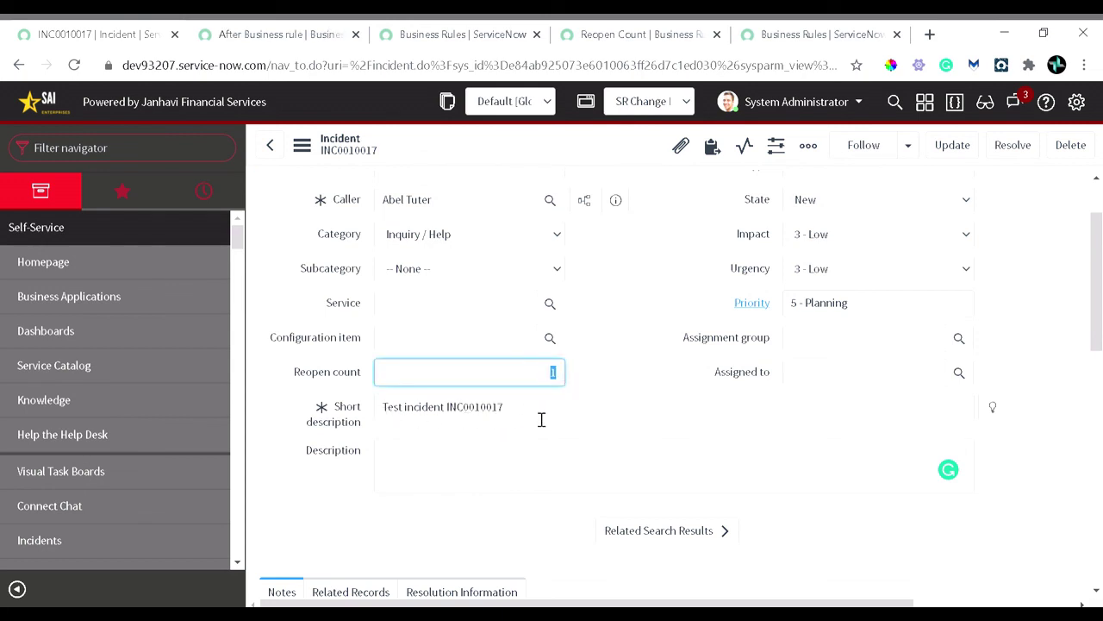
left_click(542, 420)
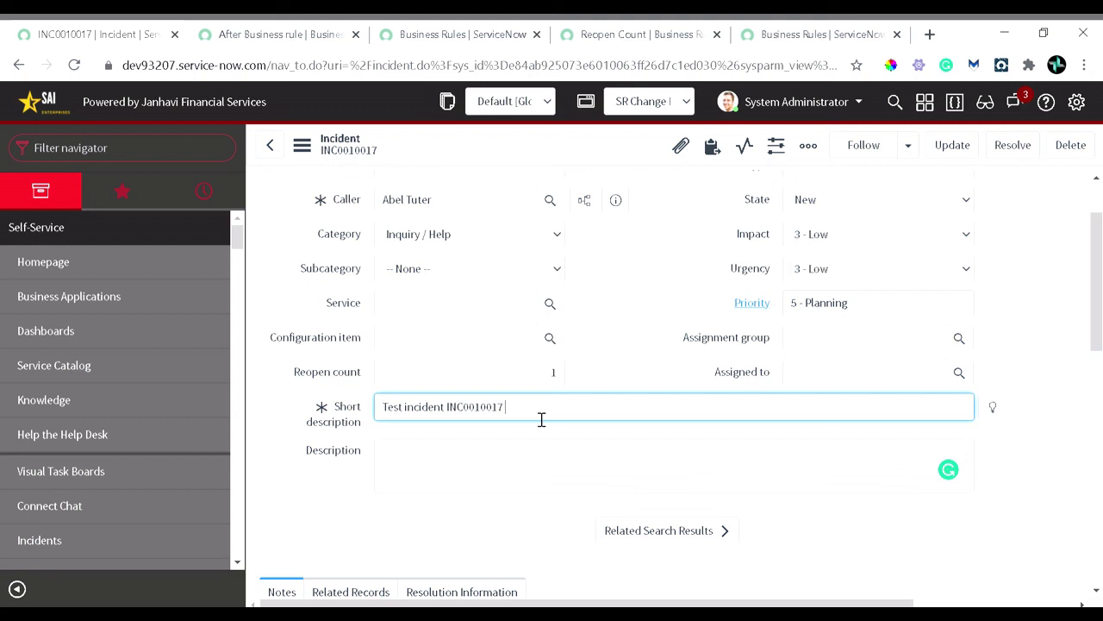
scroll(586, 402, "up", 1)
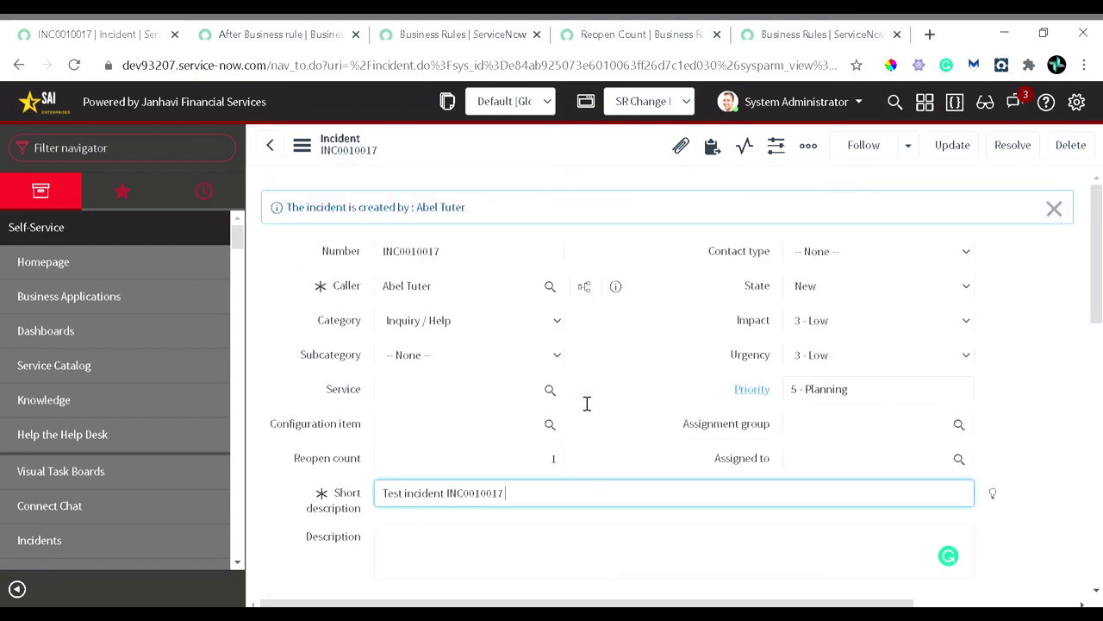
left_click(468, 370)
left_click(466, 395)
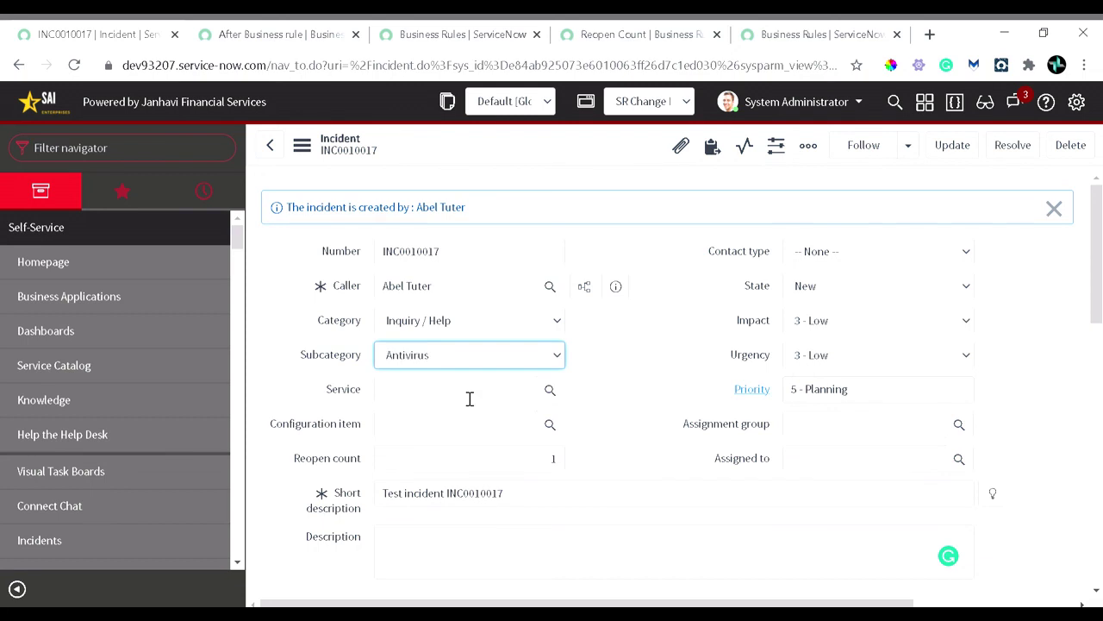
scroll(670, 324, "down", 1)
scroll(672, 324, "up", 1)
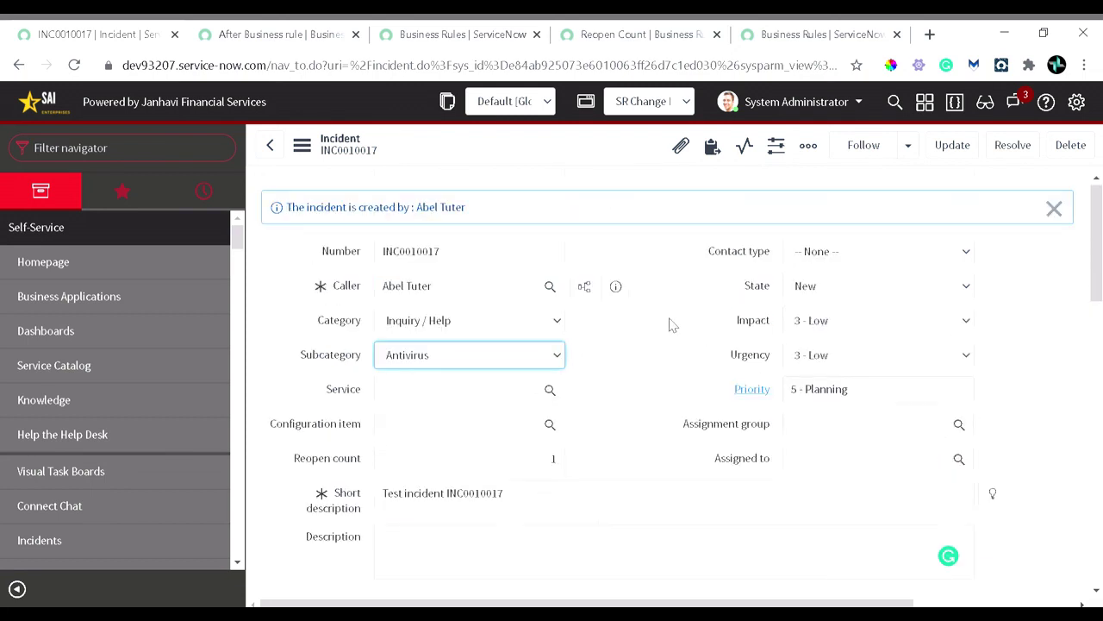
Step: Save the incident and check its Reopen count and Description fields
right_click(603, 156)
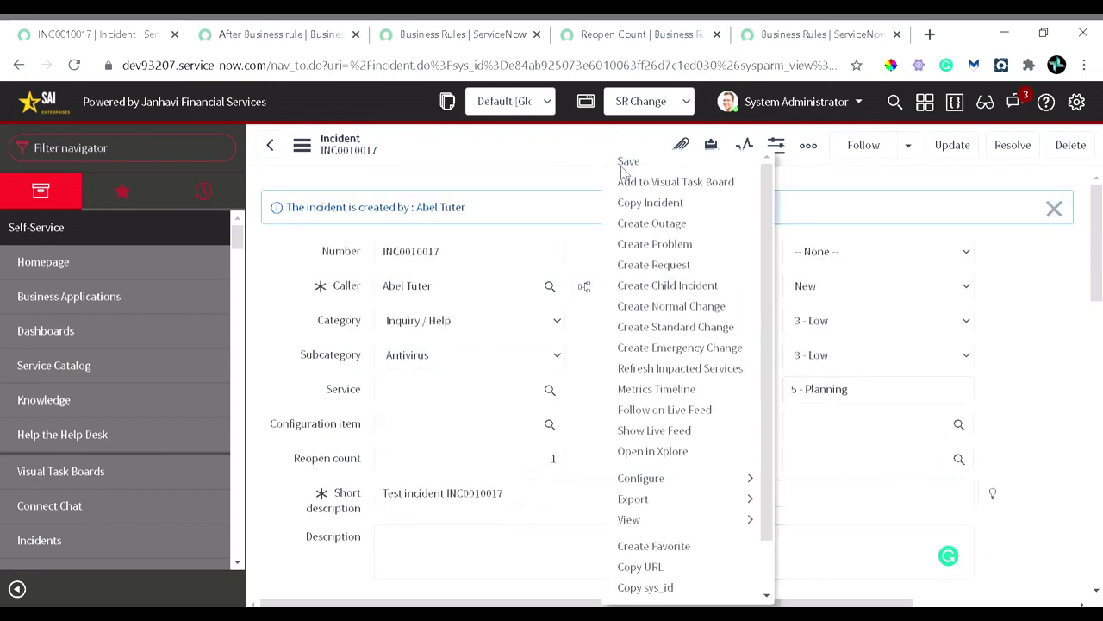
left_click(624, 164)
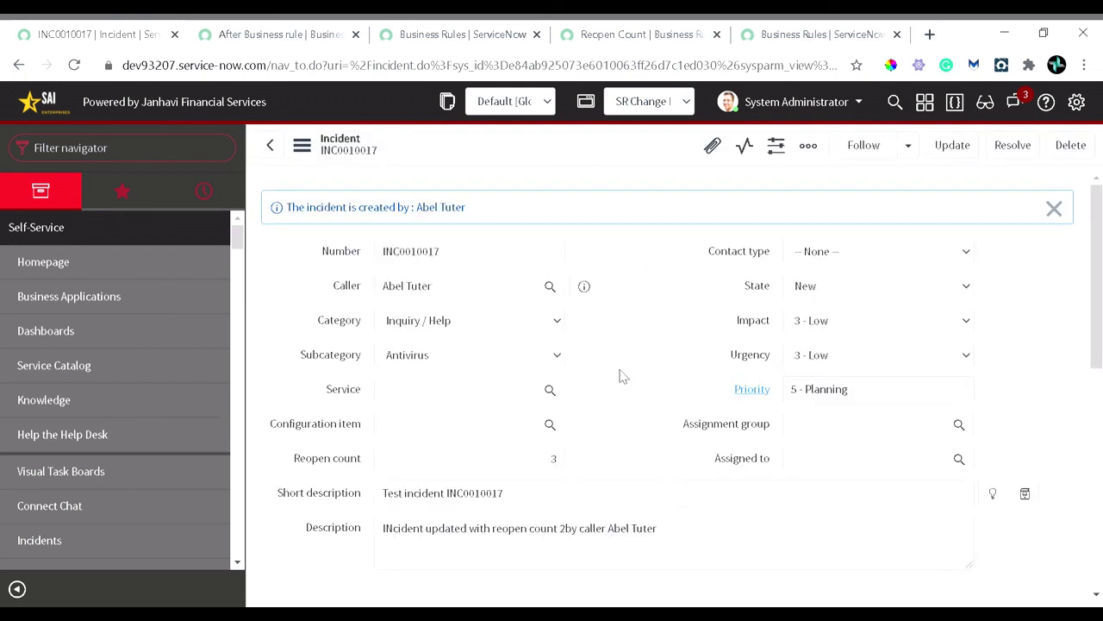
scroll(456, 348, "down", 1)
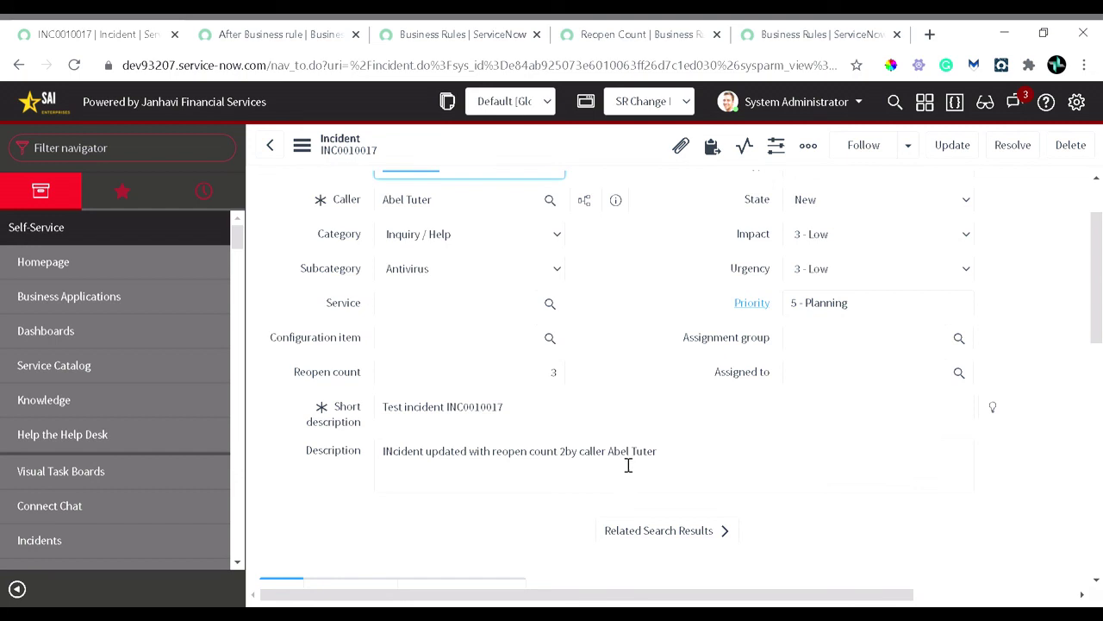
scroll(634, 467, "up", 1)
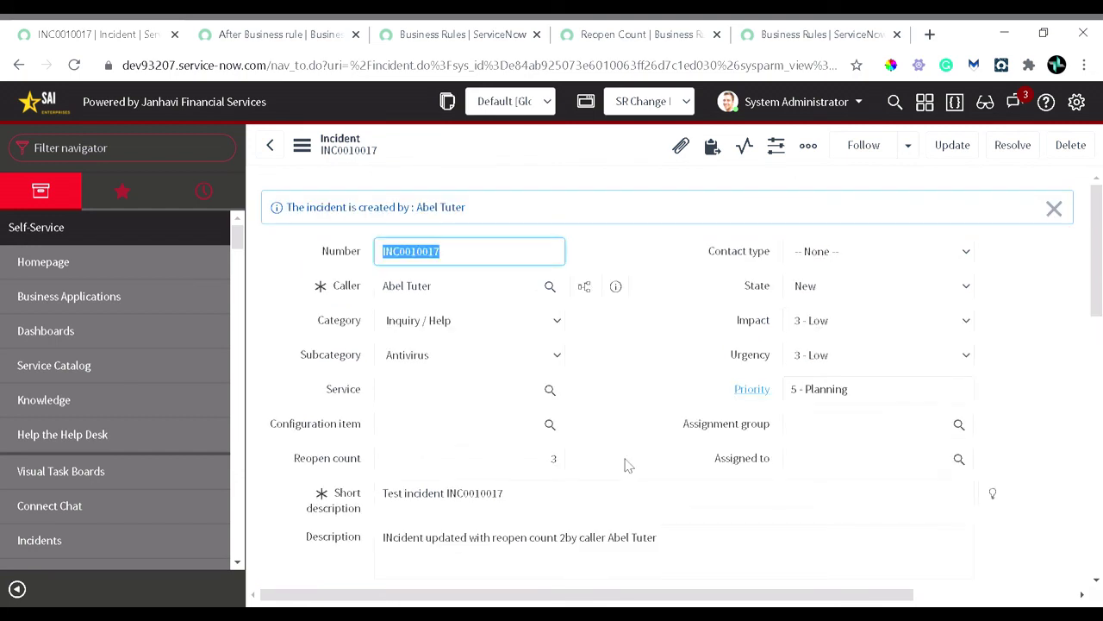